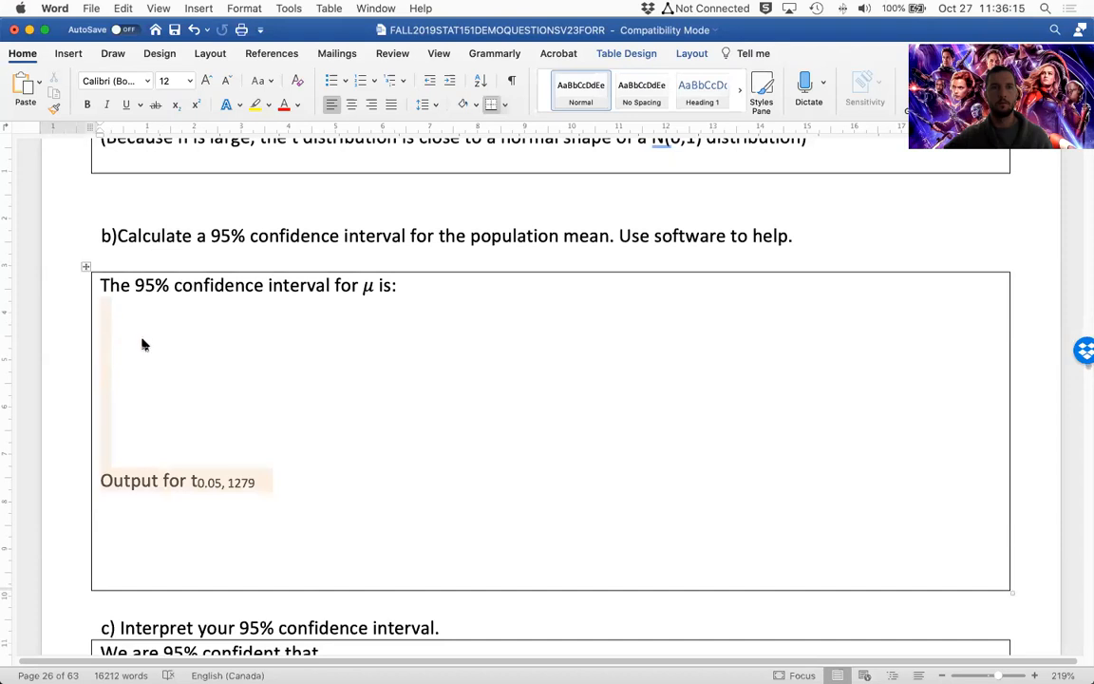
Step: Replace the contents below the part b heading line with the worked 90% z-interval solution, including its assumptions, formulas and qnorm output
click(142, 310)
drag(287, 495, 74, 350)
text(Assumptions: 1) SRS: Yes. 2) X̄ Normal: Yes. 3) σ known: Yes. Interval: x̄ ± zα/2(σ/√n) Use Rcmdr: S1. α = 1 − 0.90 = 0.10. zα/2 = z0.10/2 = z0.05 = z0.10/2 = 1.644854 S2. x̄ ± zα/2(σ/√n) → 18900 ± 1.644854(1124.24) → 18900 ± 1849.211 → (18900 − 1849.211, 18900 + 1849.211) → (17050.79, 20749.21)  Output: > qnorm(c(0.05), mean=0, sd=1, lower.tail=FALSE) [1] 1.644854)
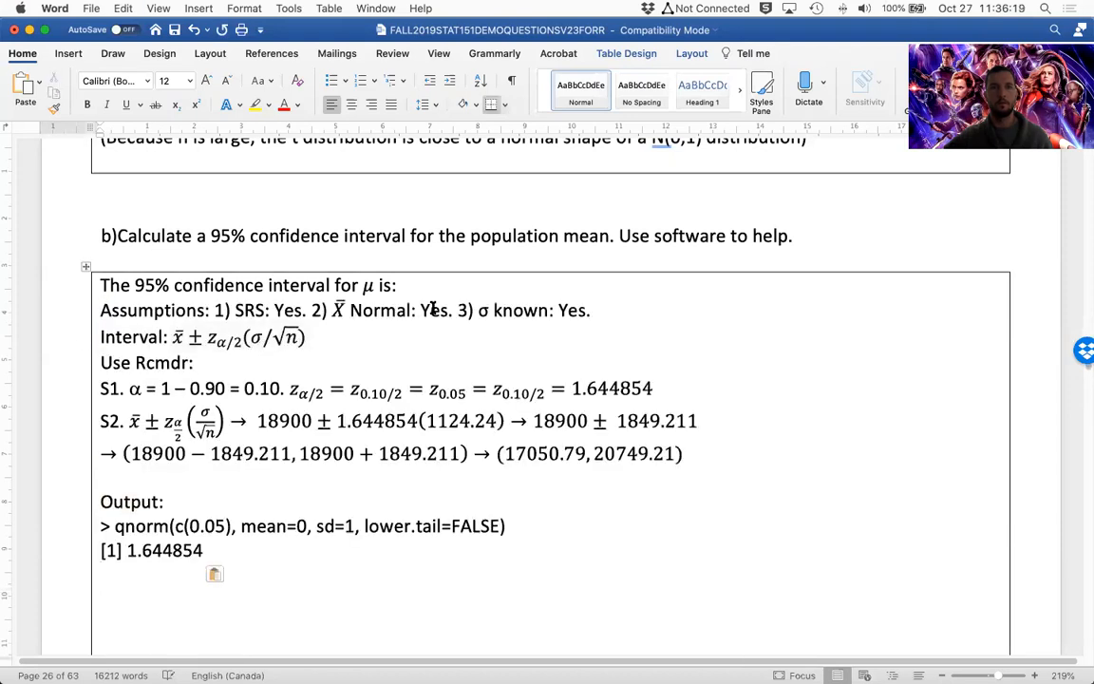
Step: Edit the assumptions line in part b so it reads "2) Normal Population: Yes. 3) σ unknown: Yes."
click(364, 312)
click(364, 313)
key(BackSpace)
key(BackSpace)
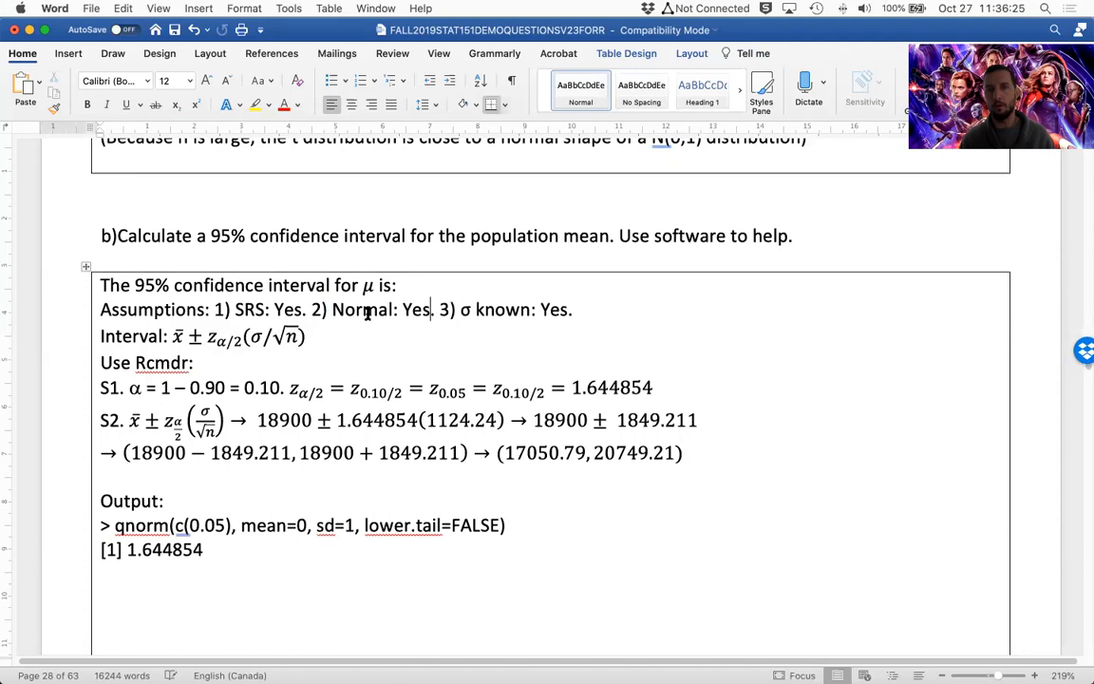
text(un)
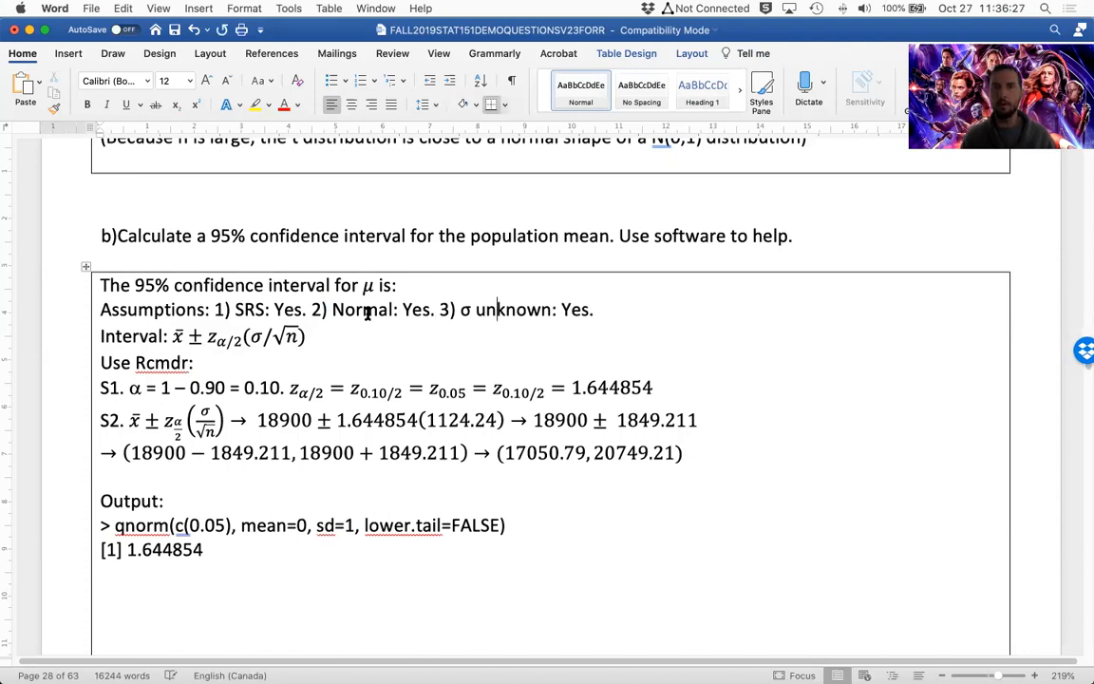
text( Population)
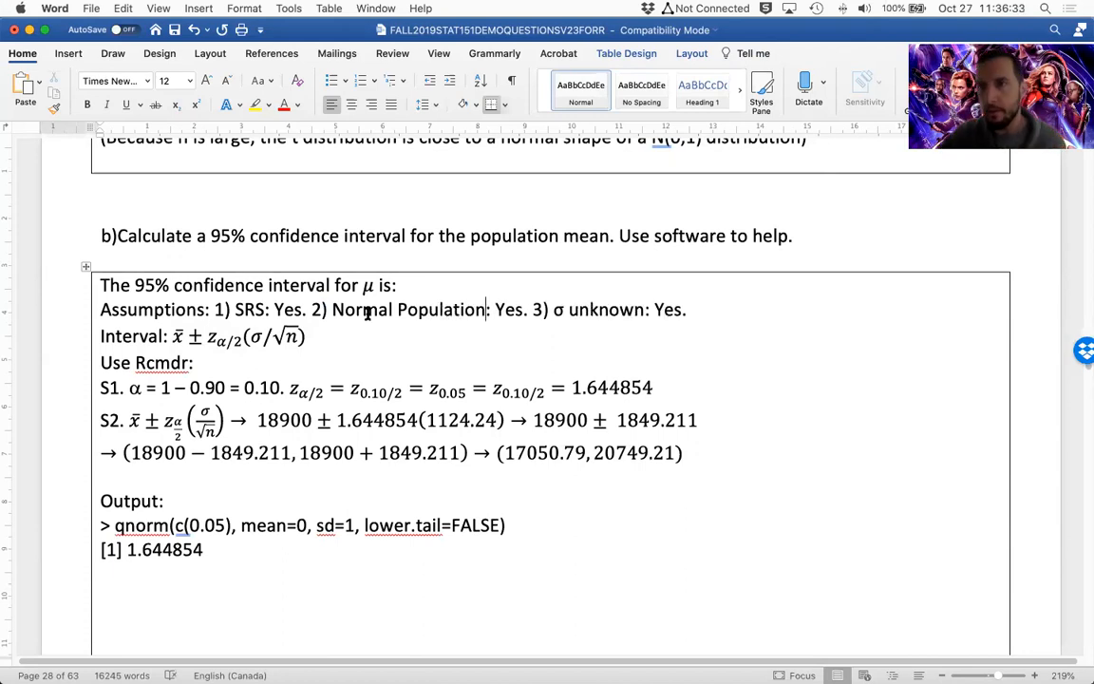
scroll(390, 325, up, 2)
click(305, 367)
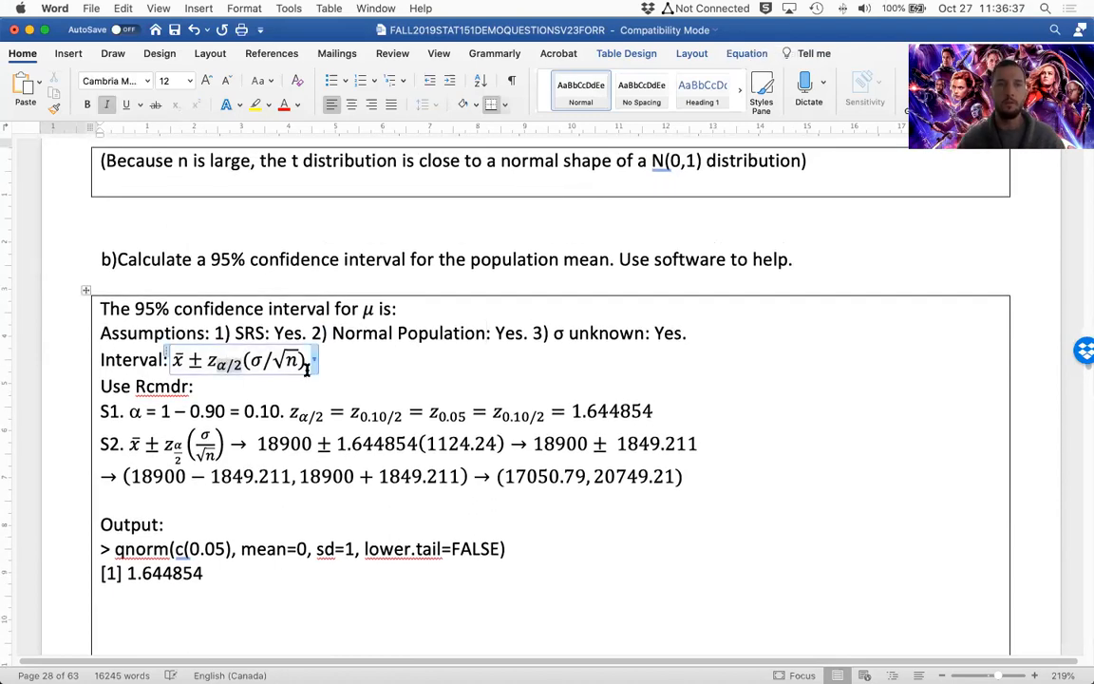
key(BackSpace)
text(t)
key(Right)
key(Right)
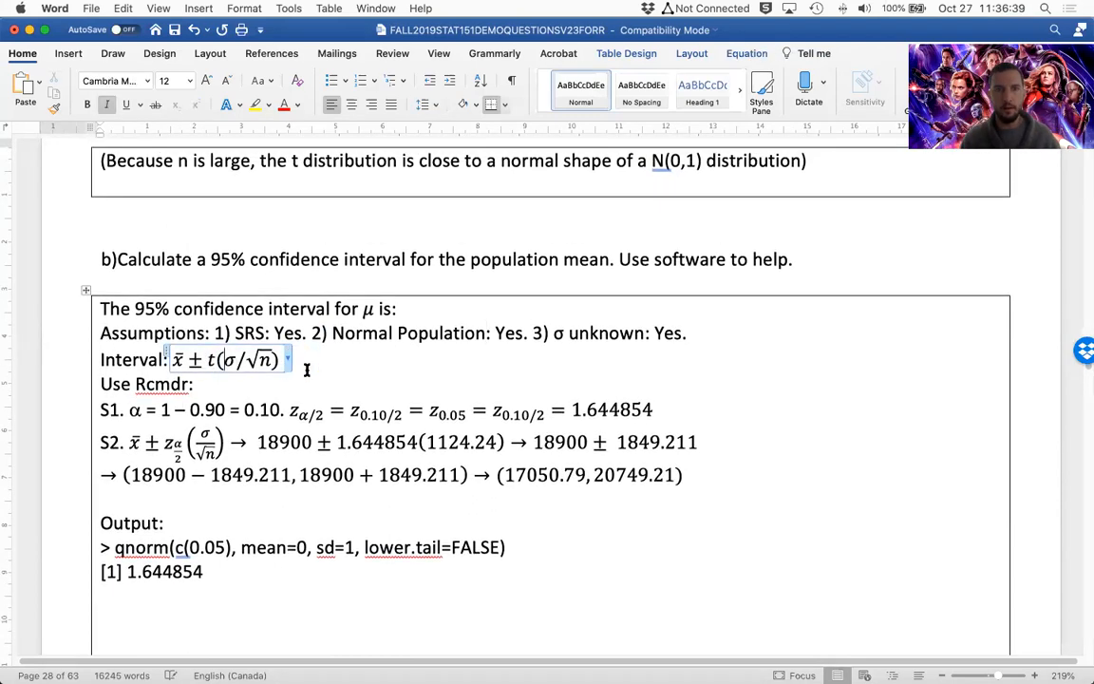
key(super+z)
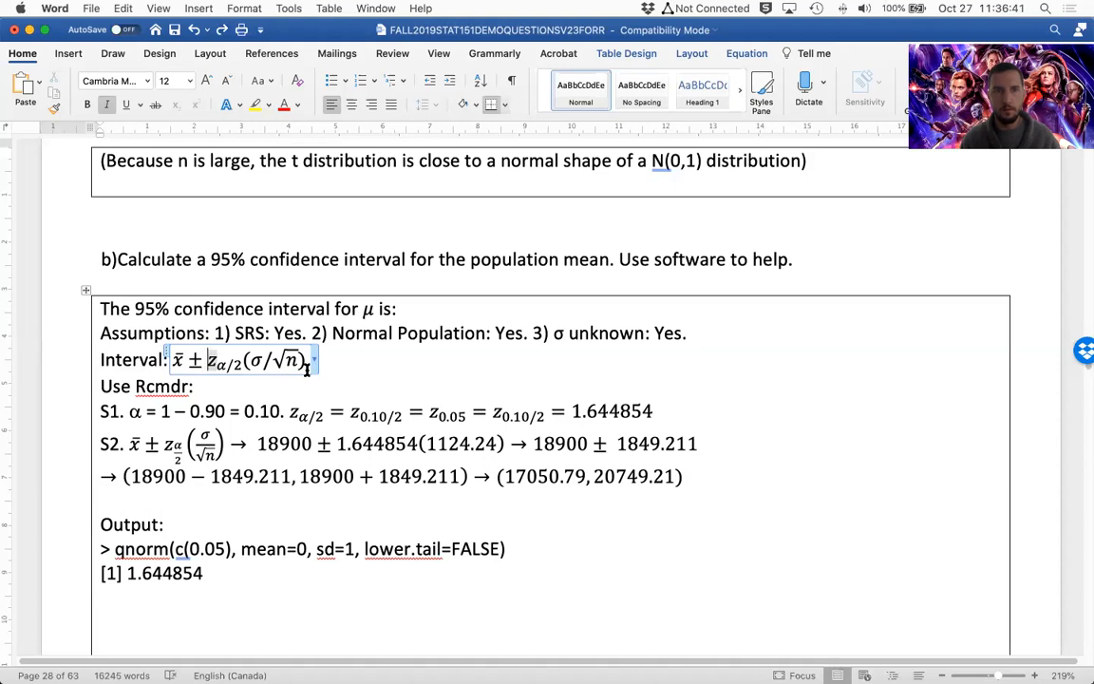
Step: Change the critical value in the Interval formula to t with the subscript α/2,n−1
text(t)
key(Right)
key(Right)
key(Right)
key(Right)
text(,n-1)
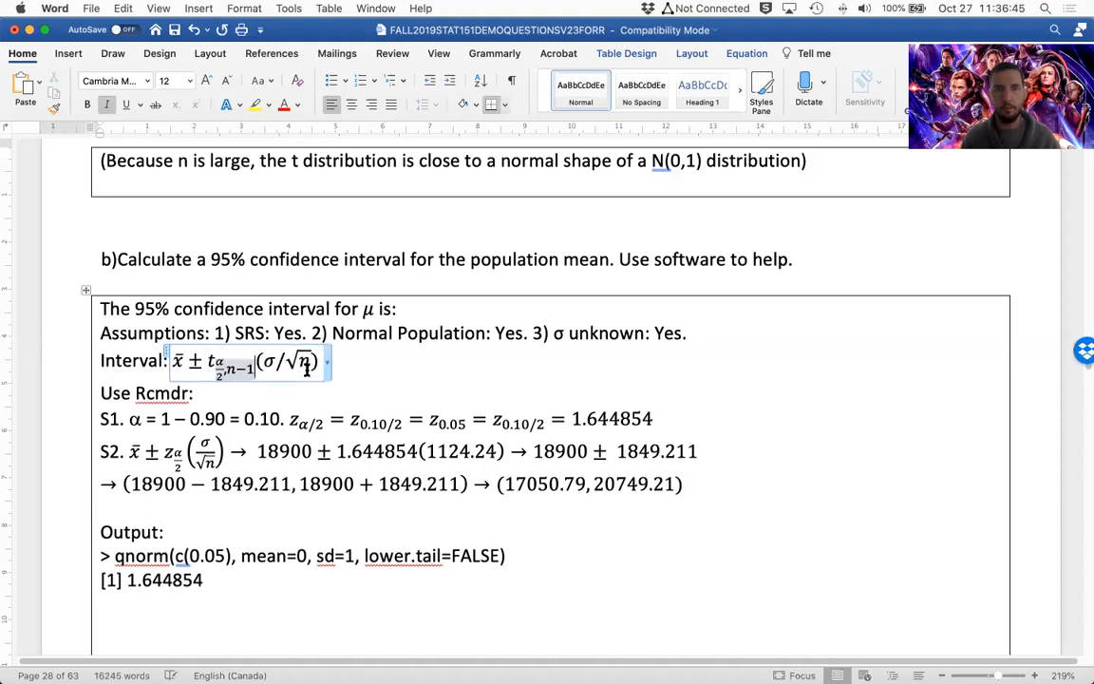
Step: Replace σ with s in the Interval formula
key(Right)
key(Right)
key(BackSpace)
text(s)
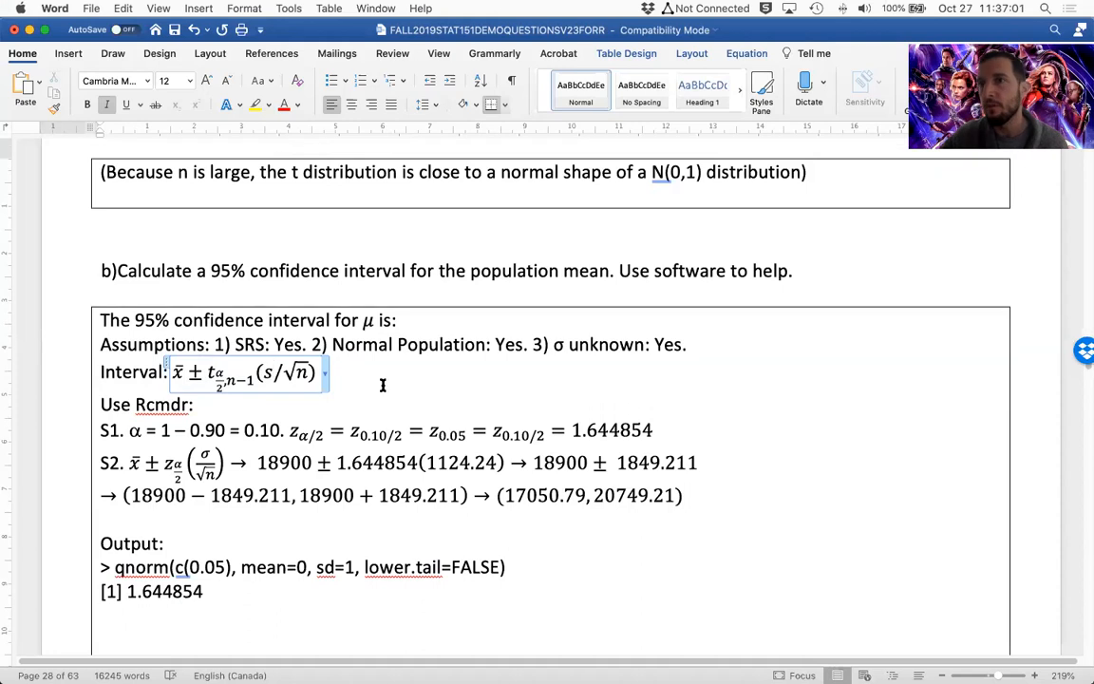
Step: Replace the z-based formula at the start of S2 with a copy of the t-based Interval formula
scroll(382, 385, up, 1)
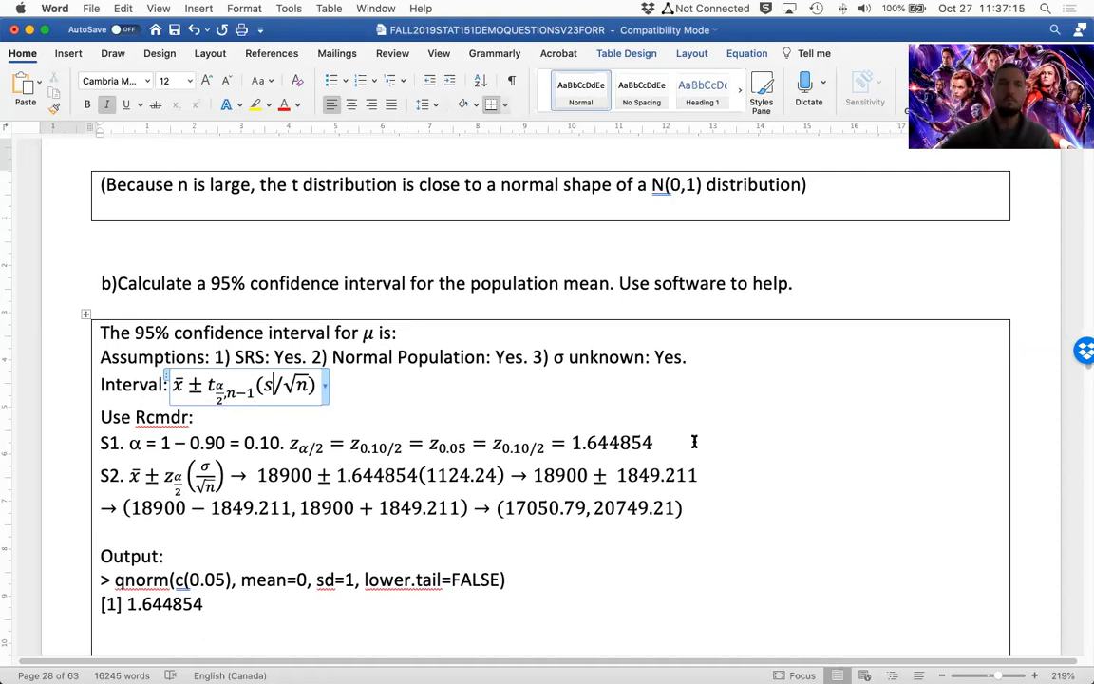
scroll(684, 472, down, 1)
scroll(684, 472, down, 1)
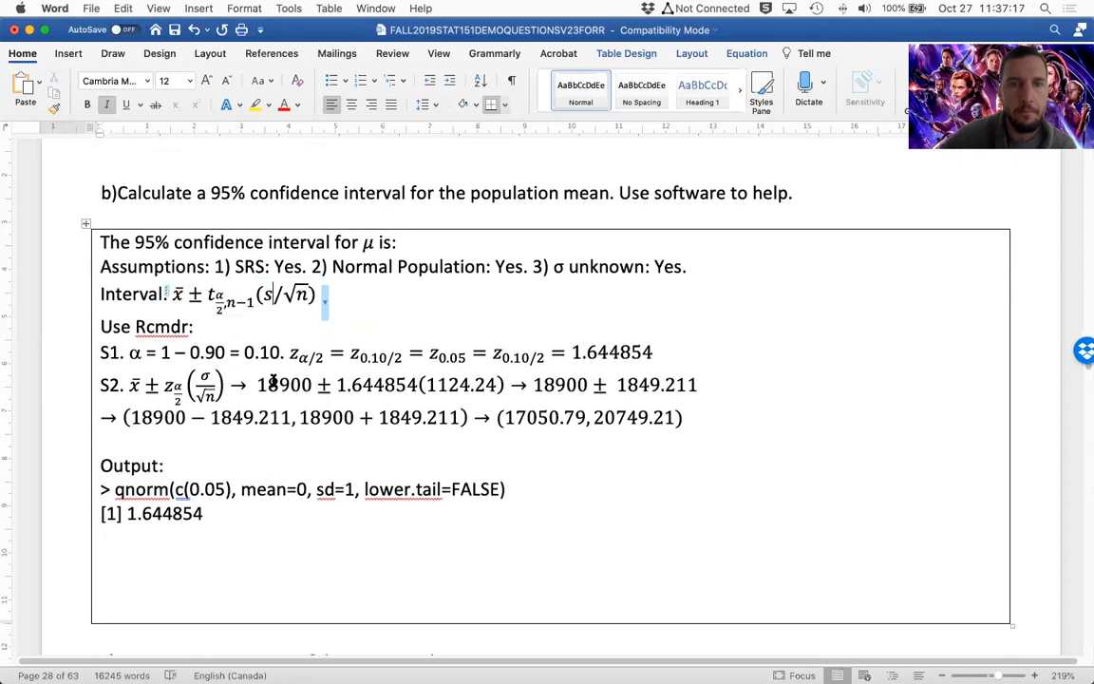
click(533, 384)
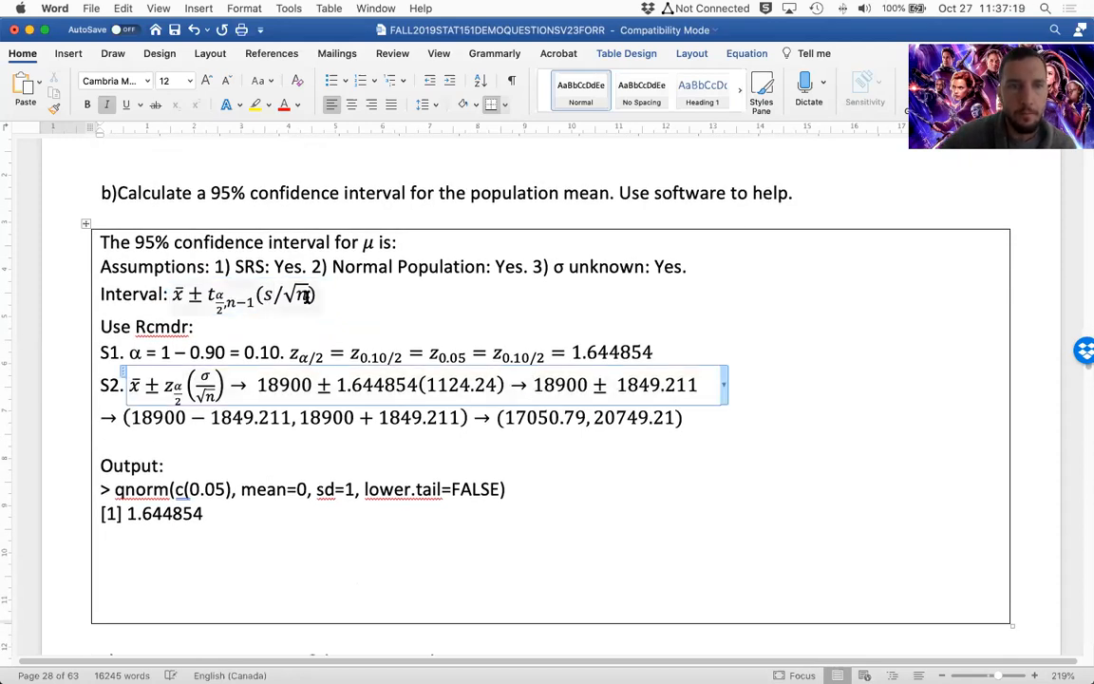
click(271, 295)
drag(248, 295, 177, 296)
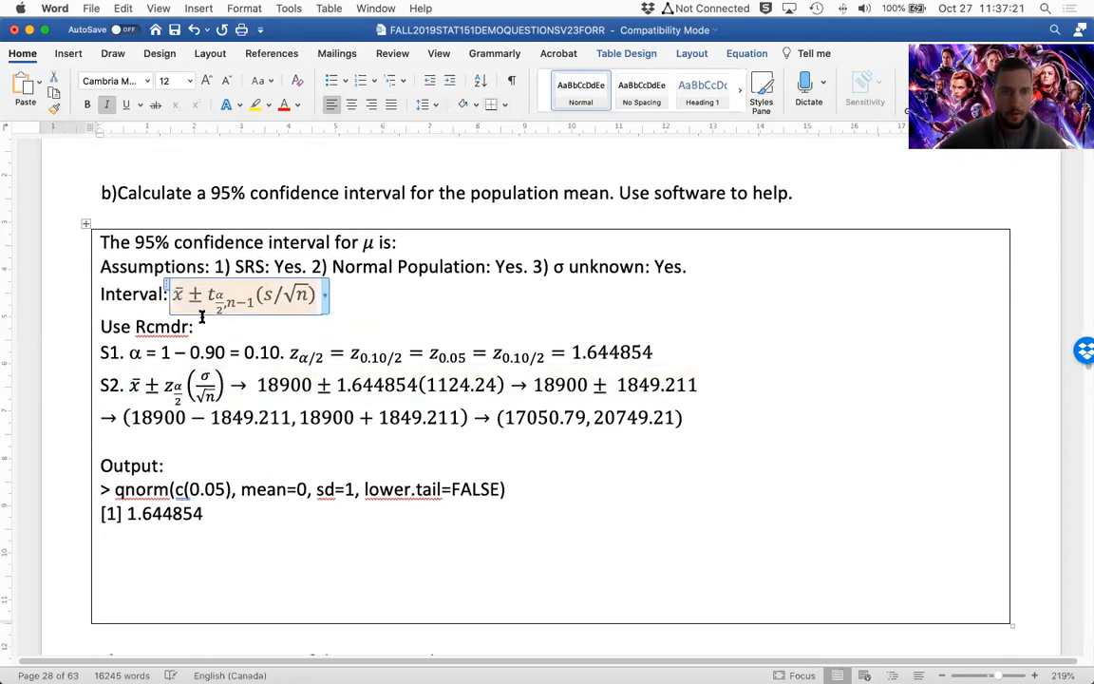
drag(210, 393, 128, 390)
key(super+v)
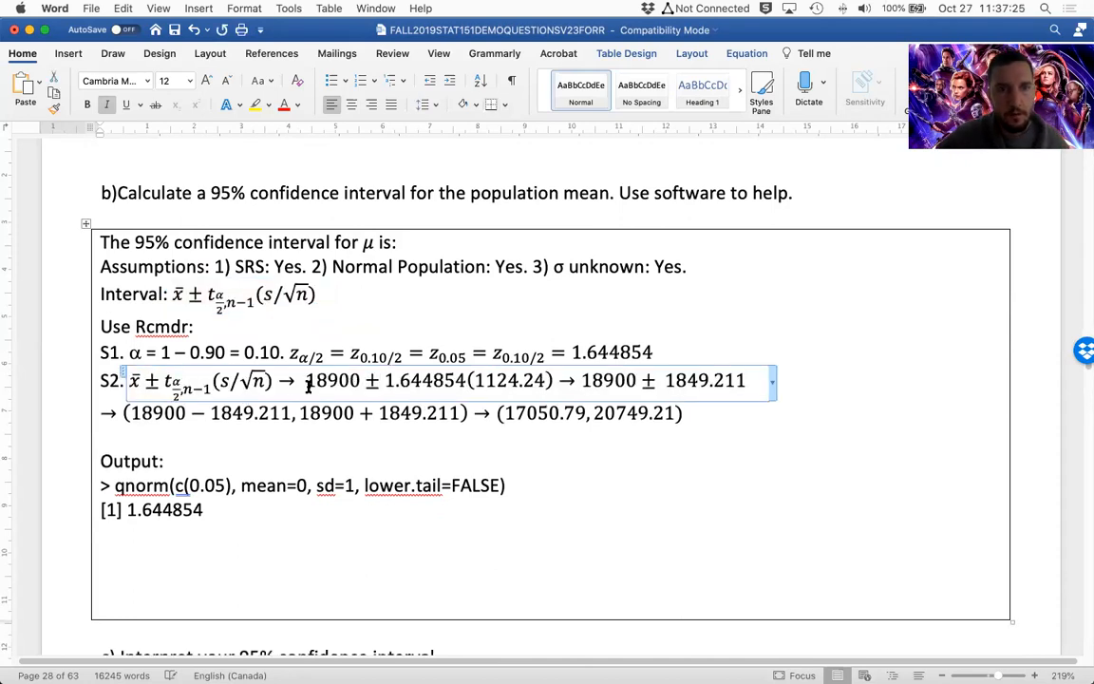
Step: Delete the old numeric calculations after the first arrow in S2 and the whole calculation line beneath it
drag(348, 380, 750, 380)
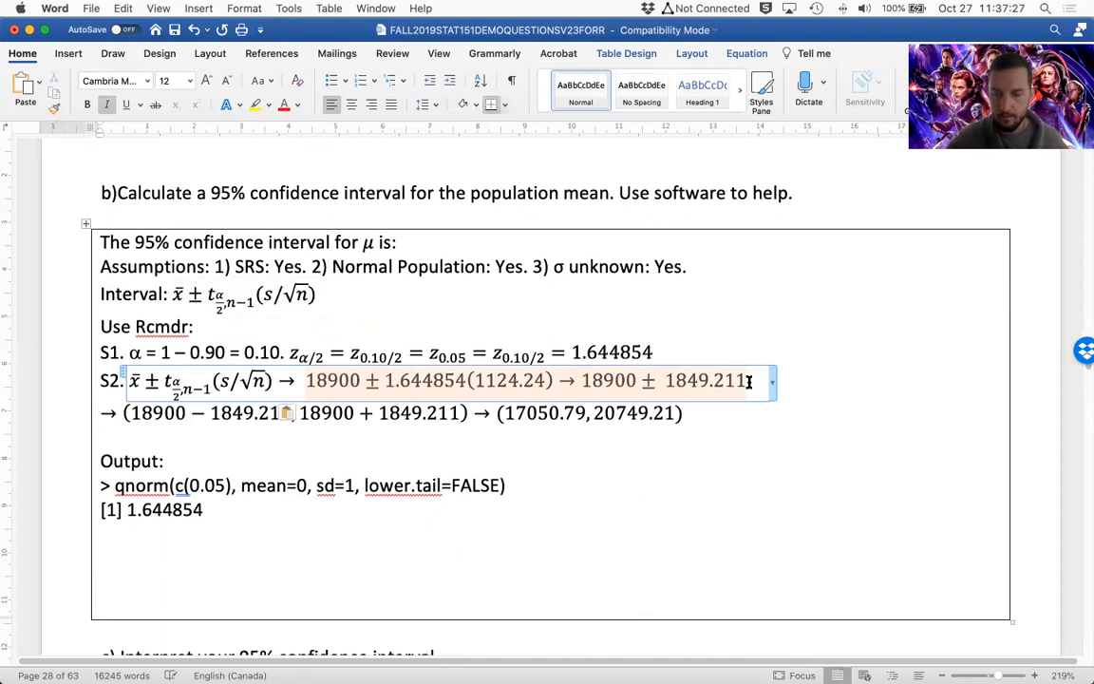
key(BackSpace)
key(Down)
key(Up)
key(Right)
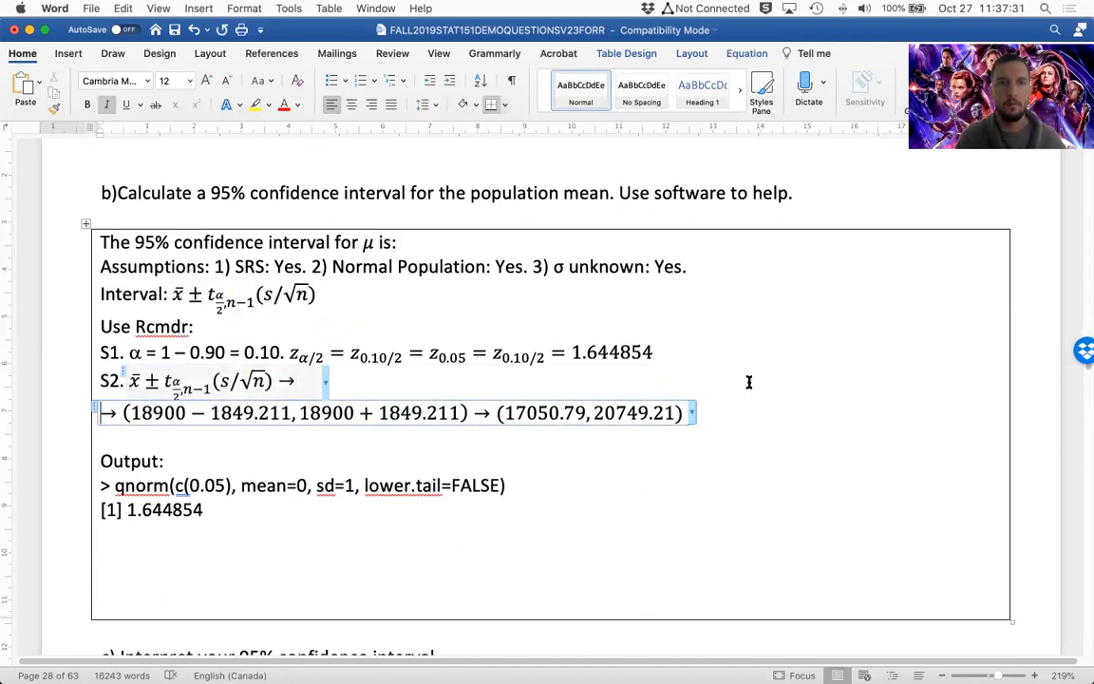
key(shift+Down)
key(BackSpace)
Step: Delete the qnorm command and its result under Output
key(Down)
key(Down)
key(shift+Down)
key(shift+Down)
key(BackSpace)
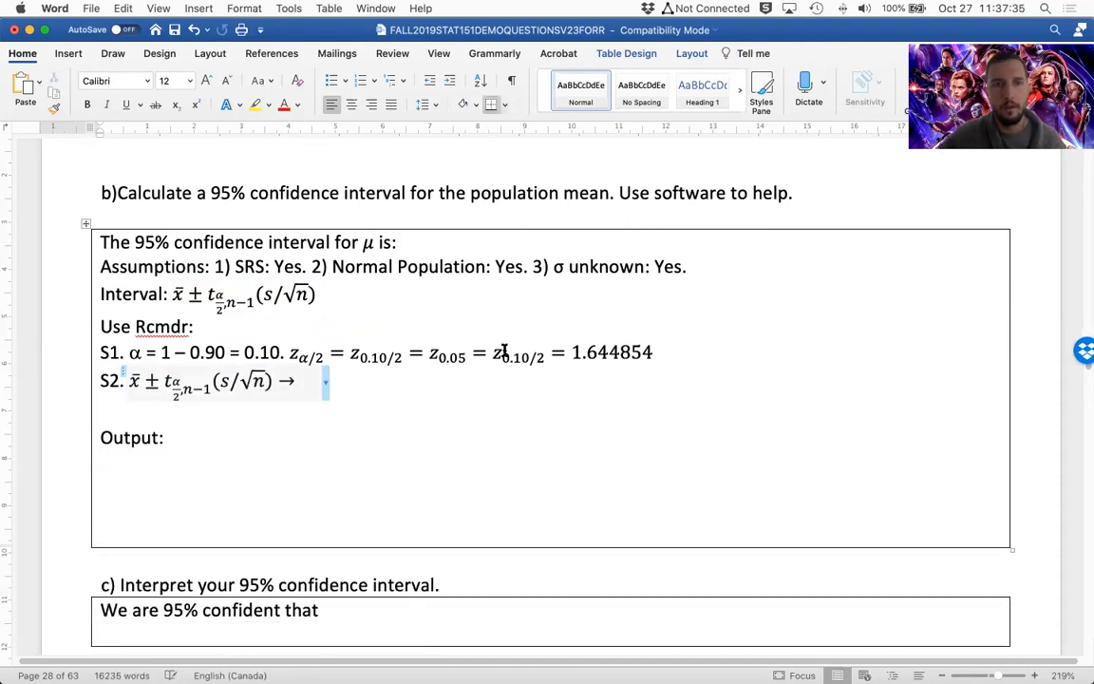
Step: Change the alpha calculation in S1 to 1 − 0.95 = 0.05
click(208, 348)
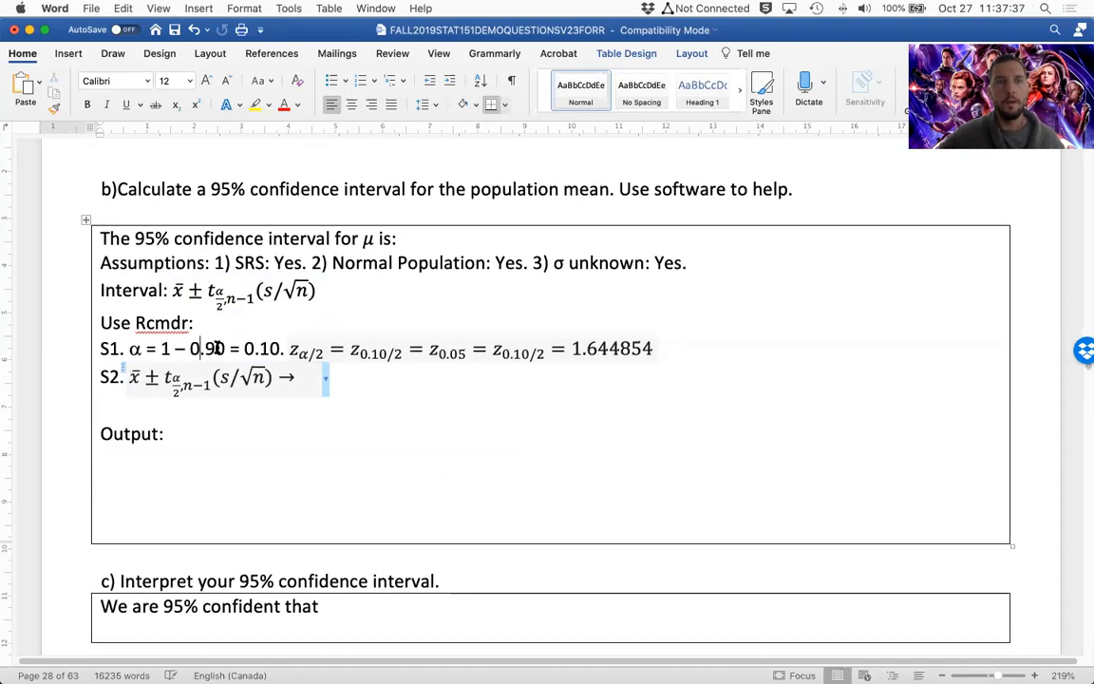
key(BackSpace)
text(5)
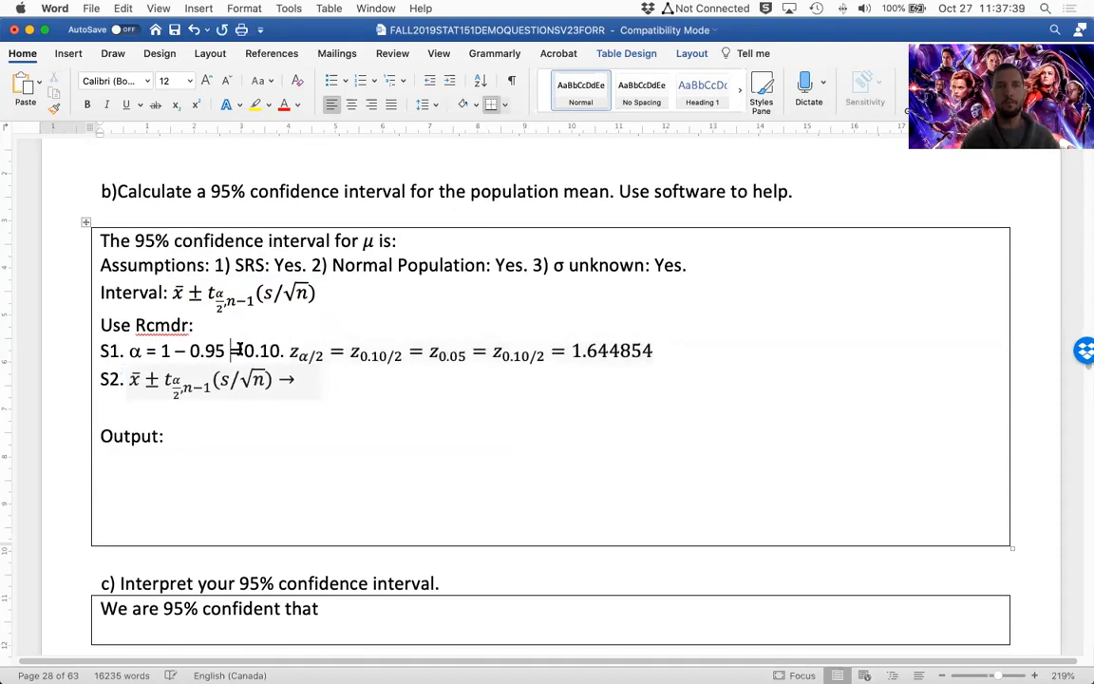
key(Right)
key(Right)
key(Right)
key(BackSpace)
key(BackSpace)
text(05)
Step: Change the first critical value term in S1 to t with the subscript α/2,n−1
key(Right)
key(Right)
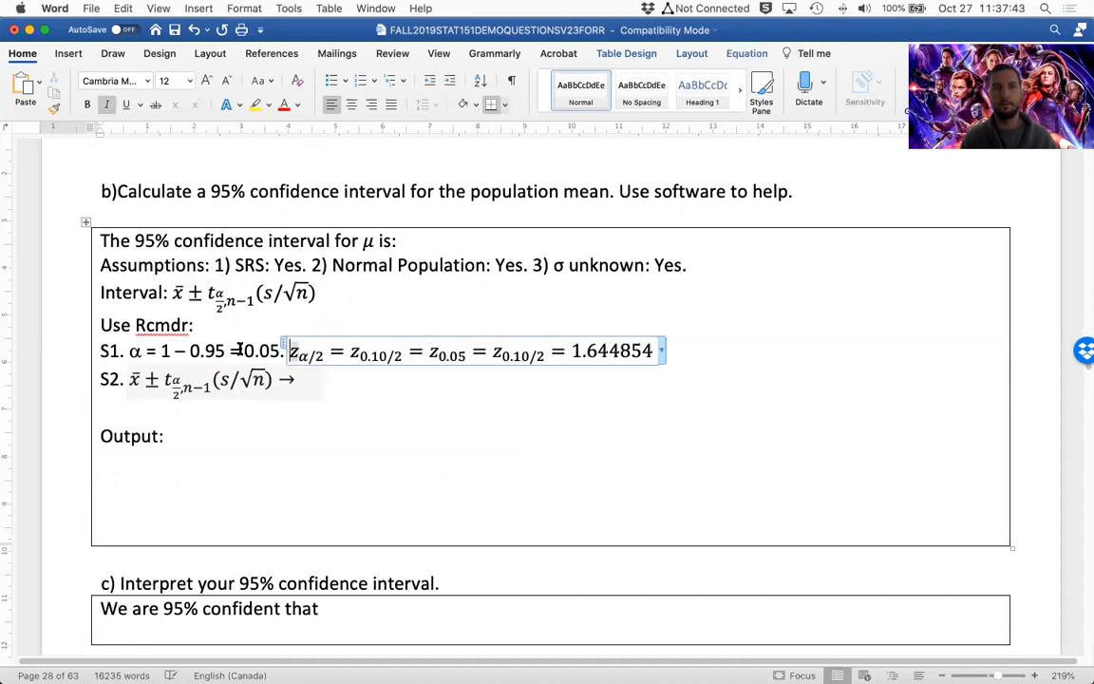
key(BackSpace)
text(t)
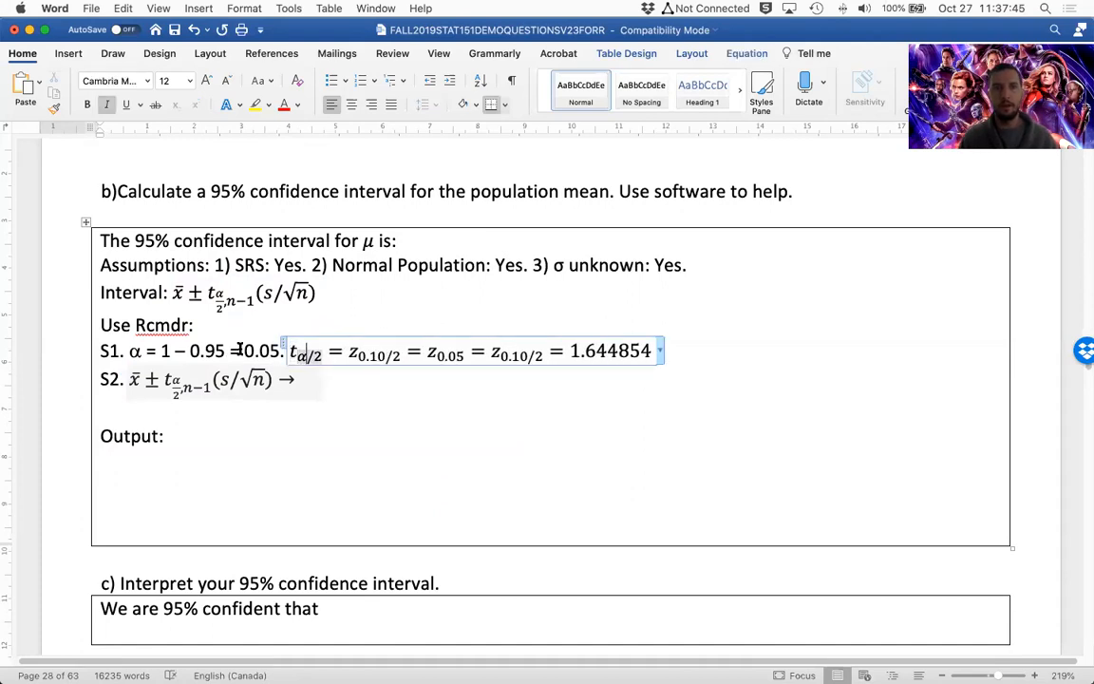
text(,n-1)
Step: Change the second critical value term in S1 to t with the subscript 0.05/2
key(Right)
key(Right)
key(BackSpace)
text(t)
key(shift+Right)
key(shift+Right)
key(shift+Right)
key(shift+Right)
key(Right)
key(BackSpace)
text(0)
key(Right)
key(BackSpace)
text(5)
key(Right)
key(Right)
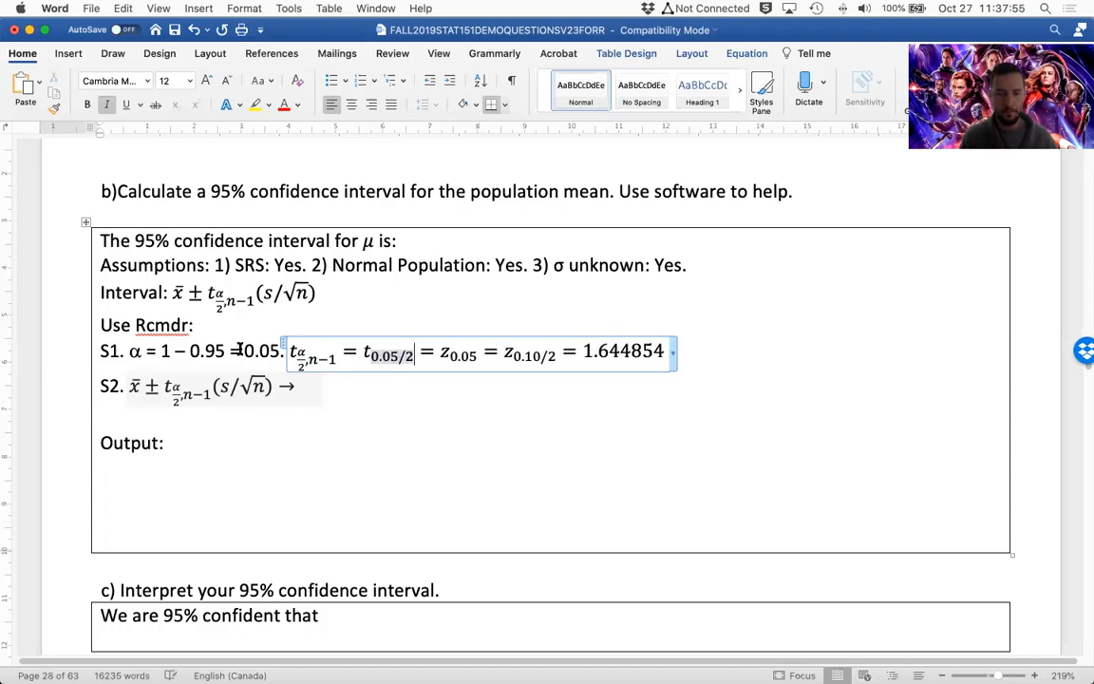
text(,1)
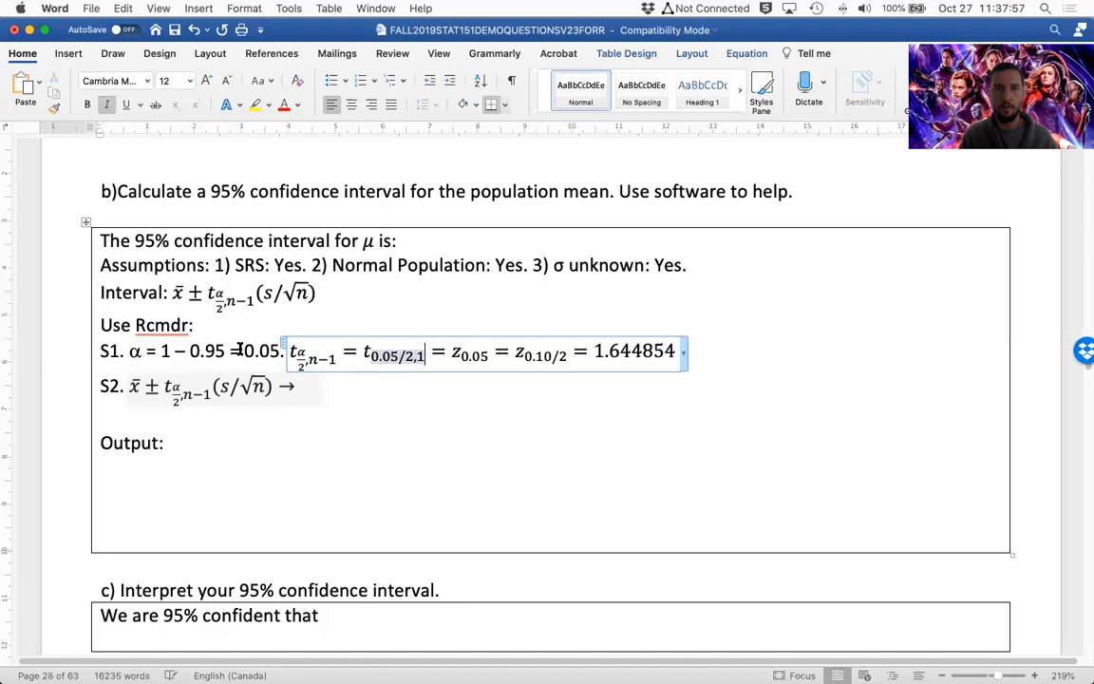
text(280 )
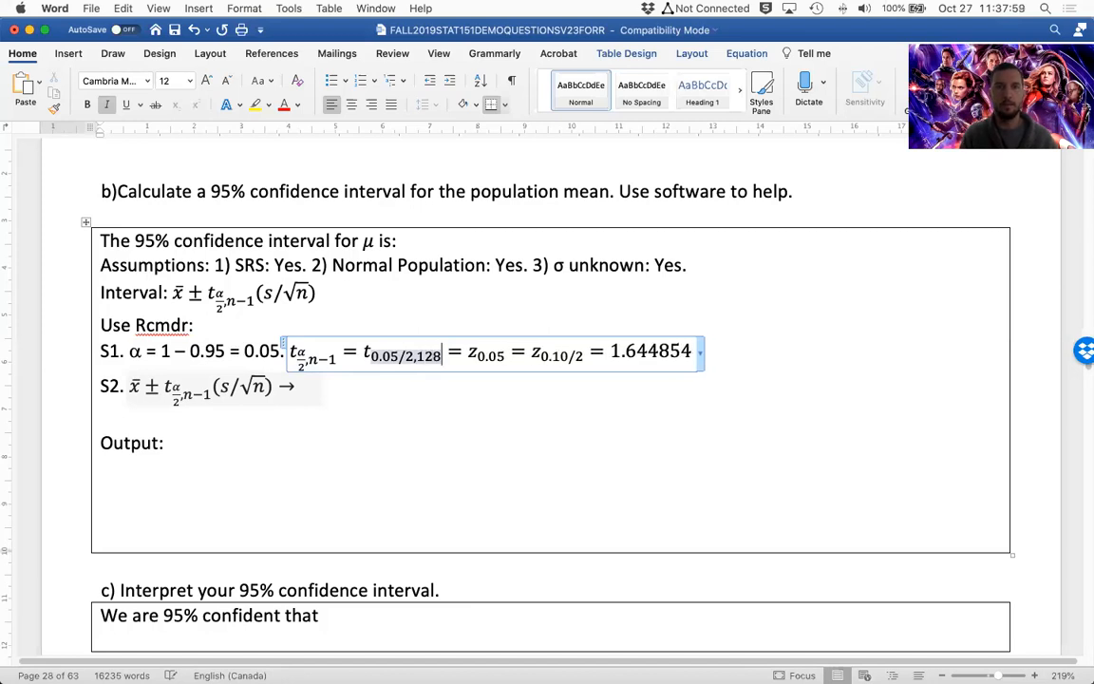
text(-1)
key(BackSpace)
key(BackSpace)
key(Left)
text(-1)
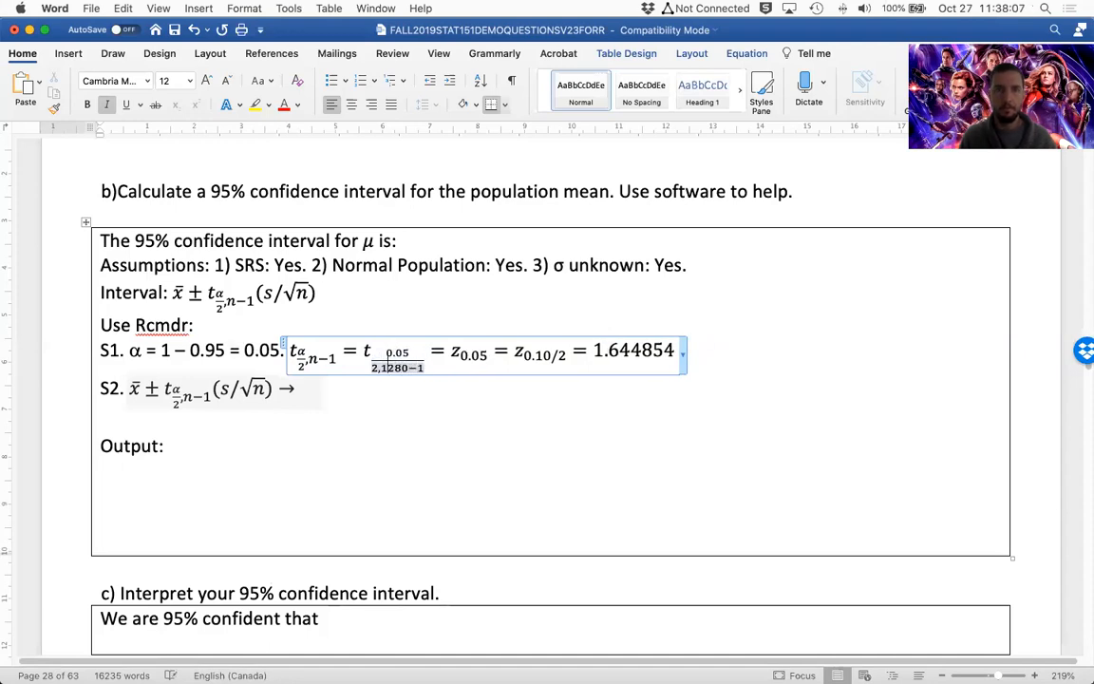
key(BackSpace)
key(BackSpace)
key(BackSpace)
key(BackSpace)
key(BackSpace)
key(BackSpace)
key(BackSpace)
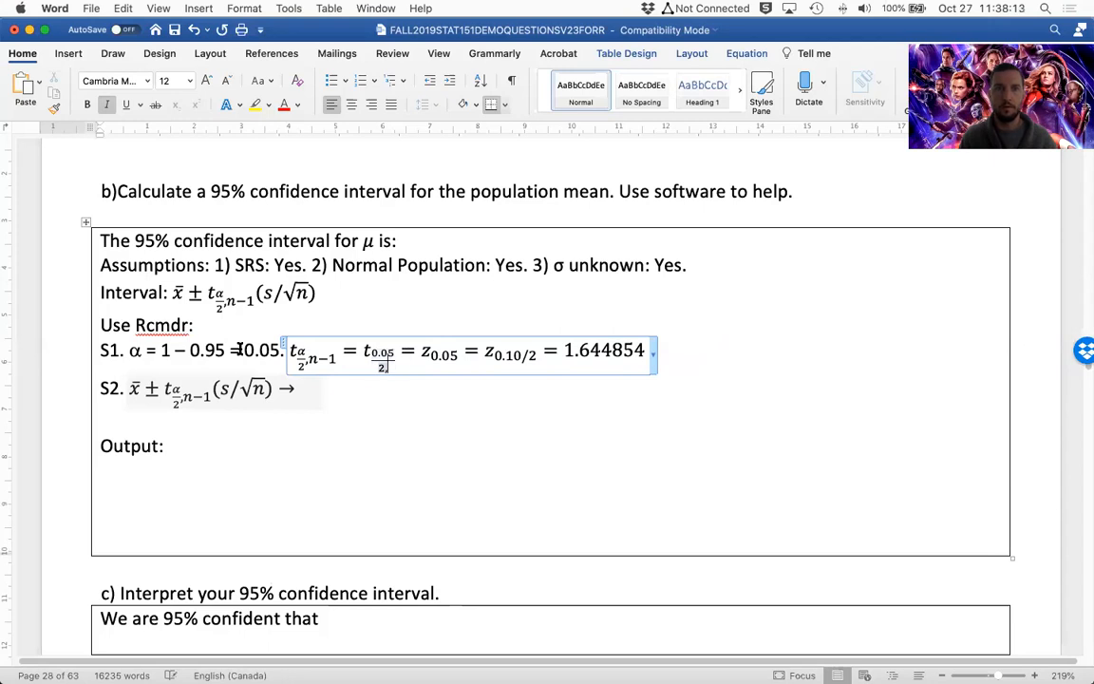
key(BackSpace)
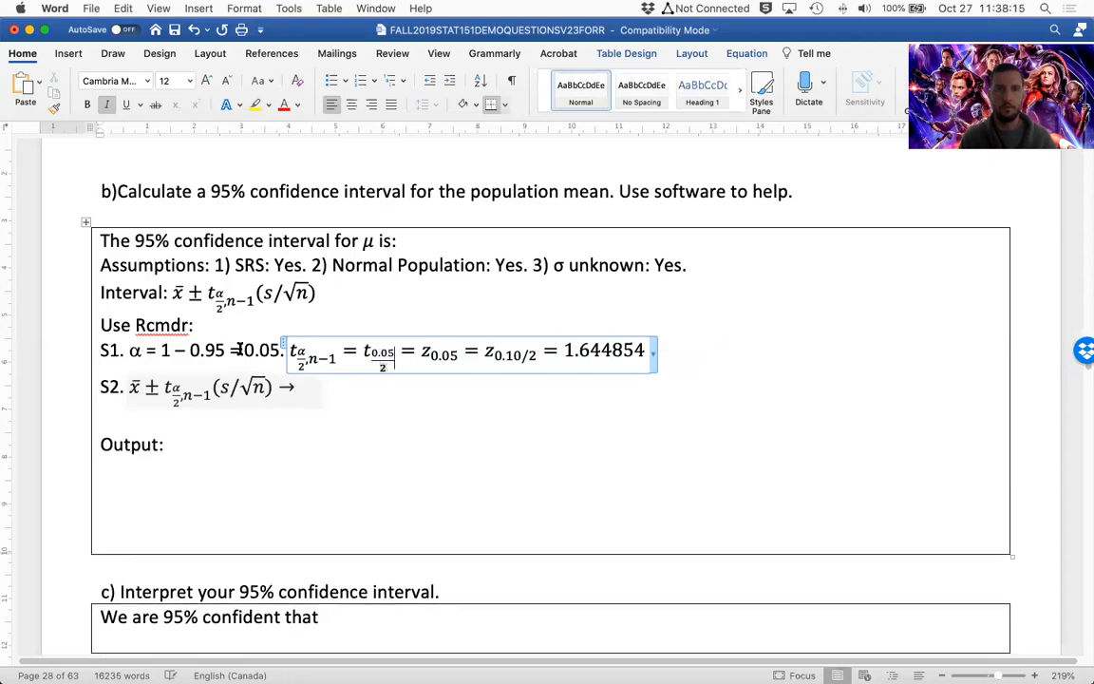
Step: Append ",1280−1" after the 0.05/2 fraction in the second t term's subscript
text(,1)
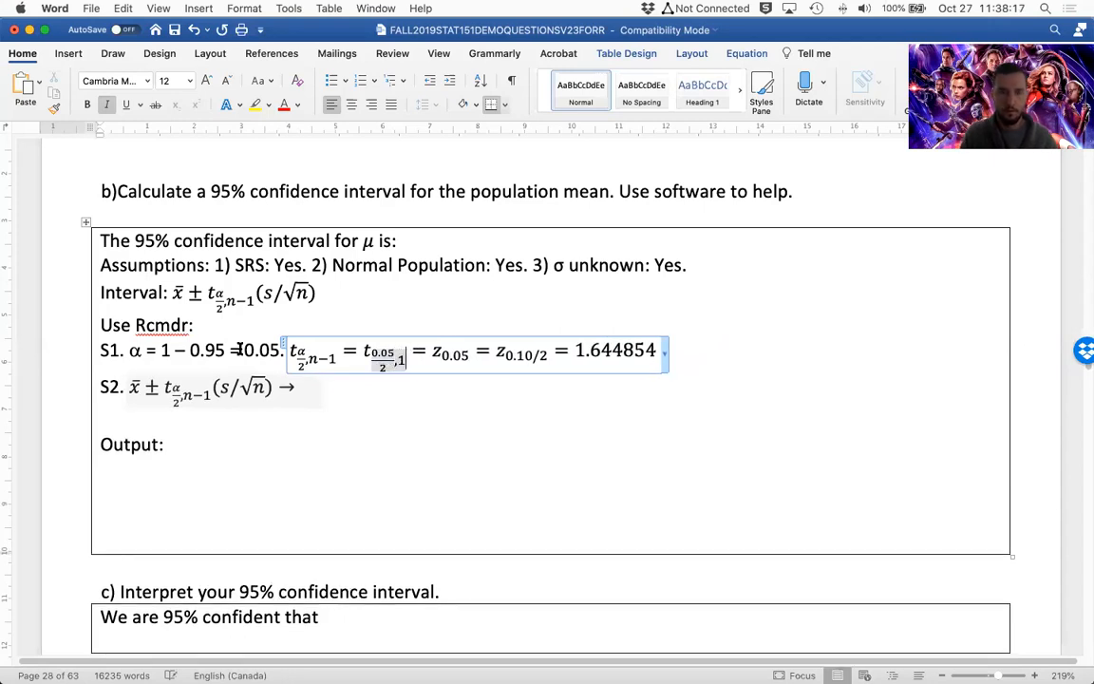
text(280-1)
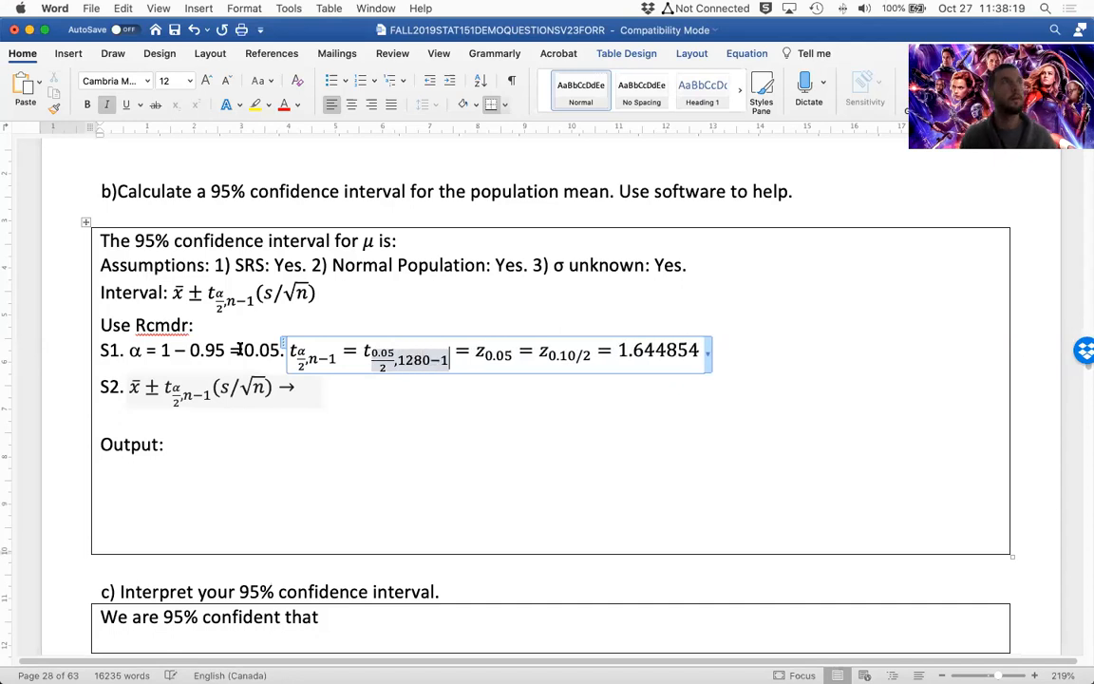
key(Right)
Step: Change the third critical value term in S1 to t with the subscript 0.025,1279
key(Right)
key(Right)
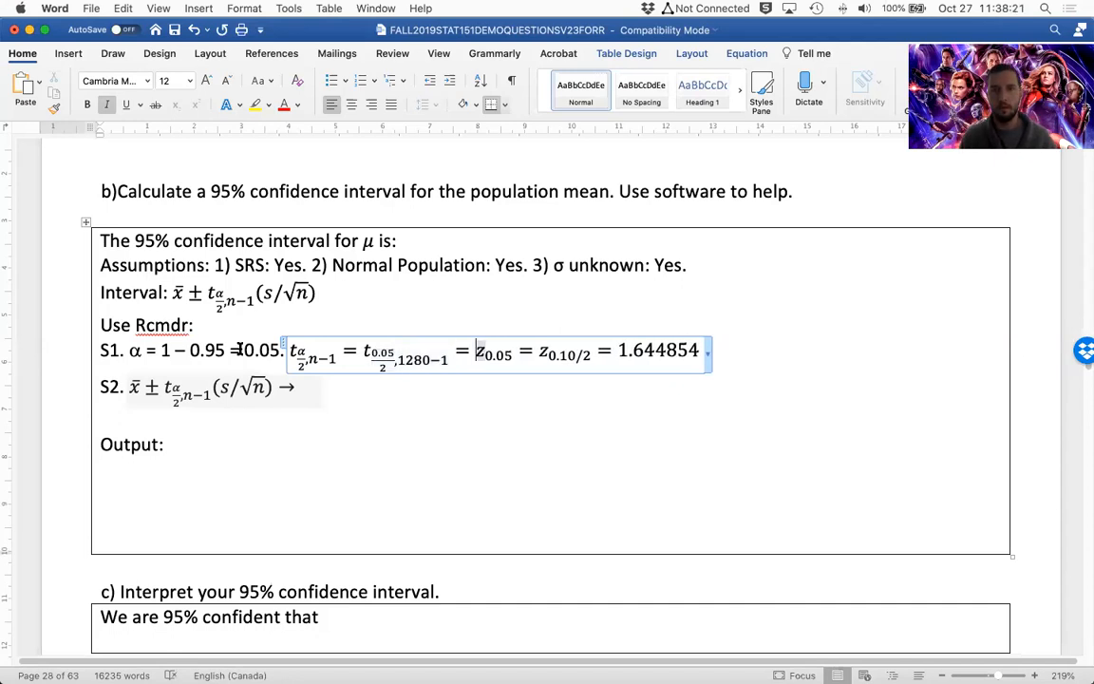
key(BackSpace)
text(t)
key(Right)
key(Right)
key(Right)
key(Right)
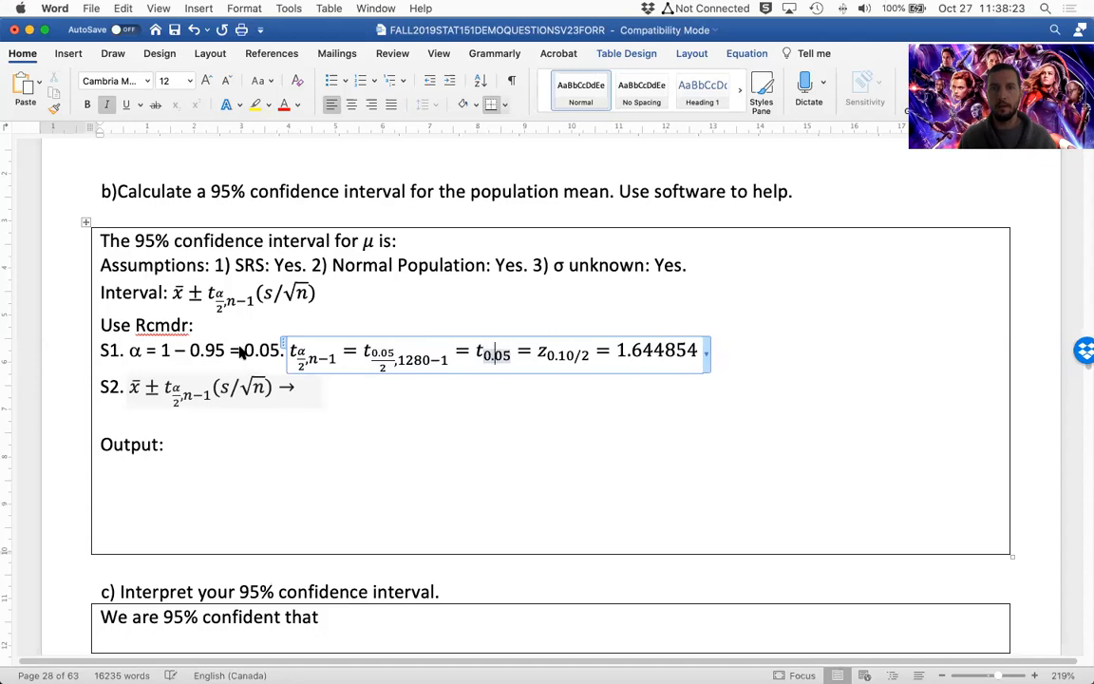
text(25,)
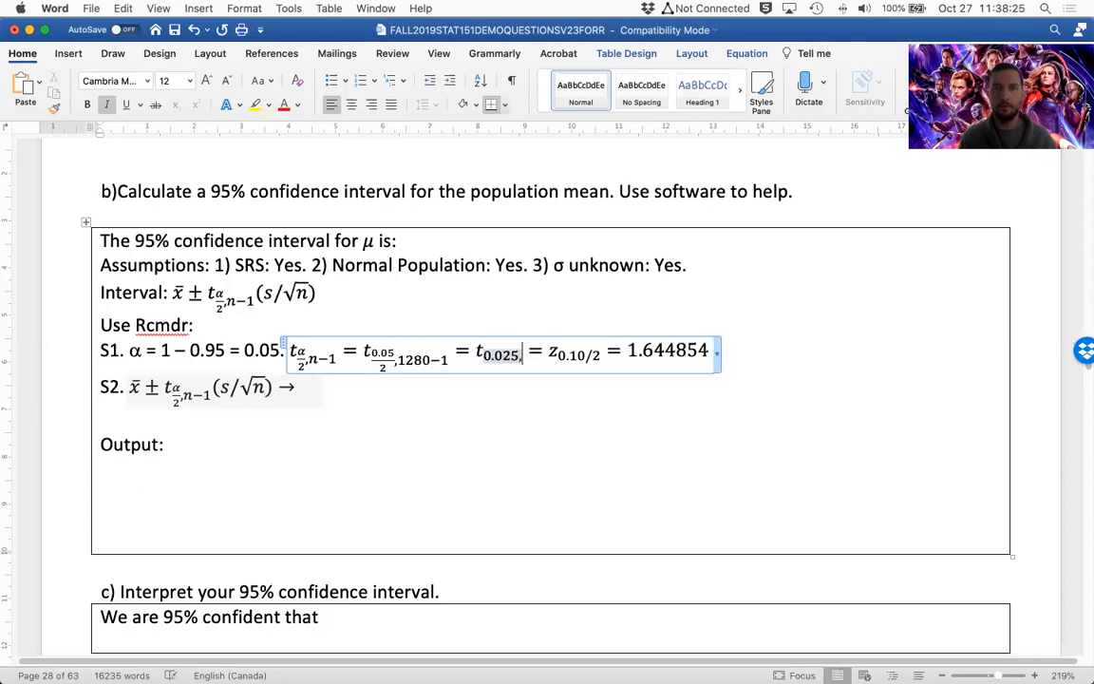
text(19)
key(BackSpace)
text(279)
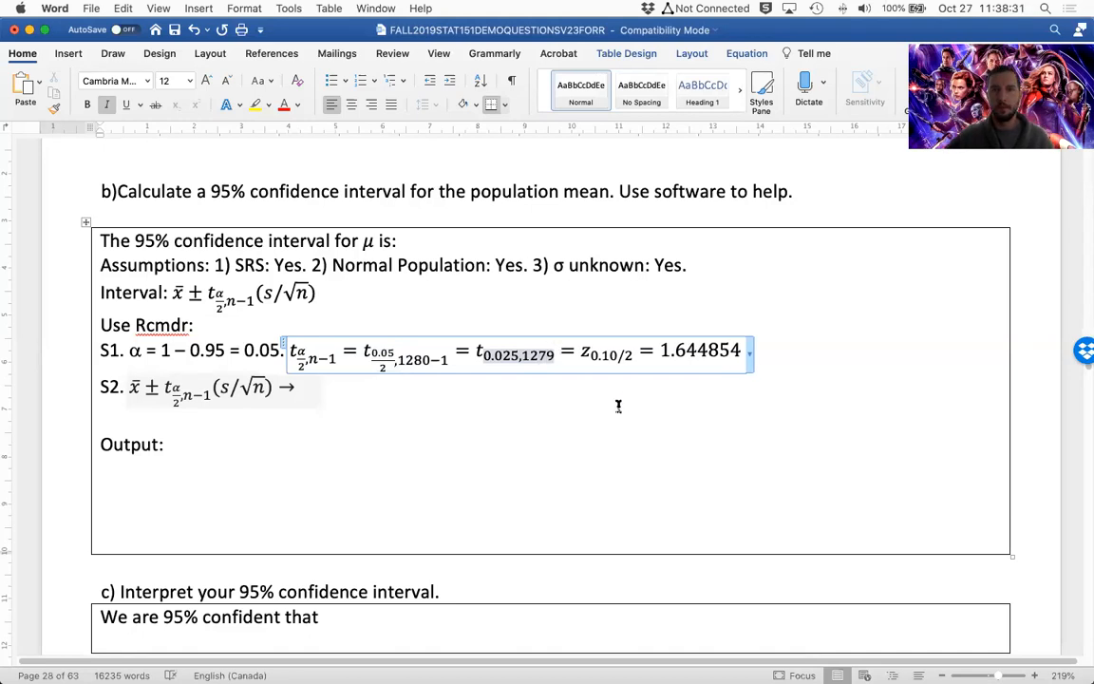
Step: Delete the leftover z term with the subscript 0.10/2 and its extra equals sign from the S1 equation
click(599, 355)
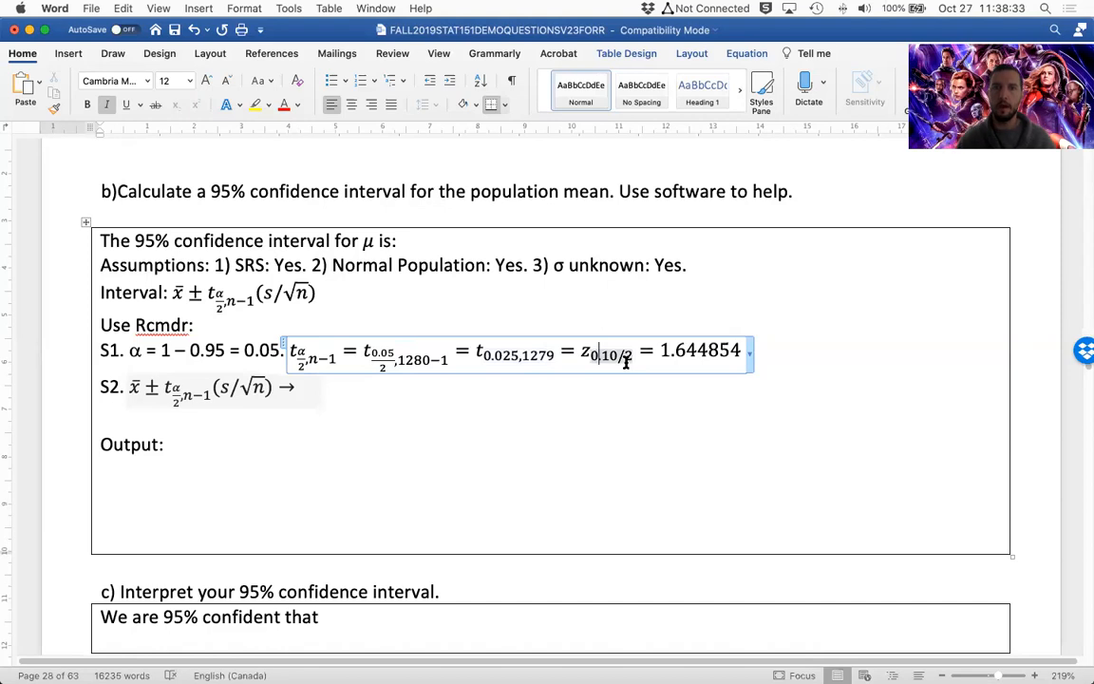
drag(626, 361, 581, 354)
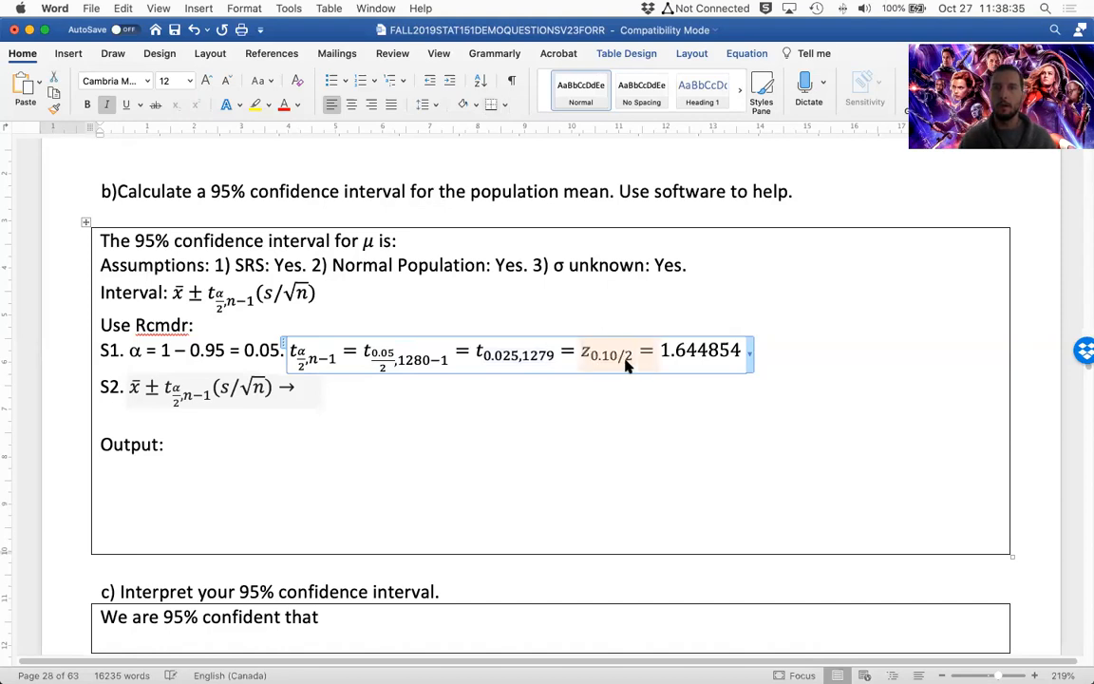
key(BackSpace)
key(BackSpace)
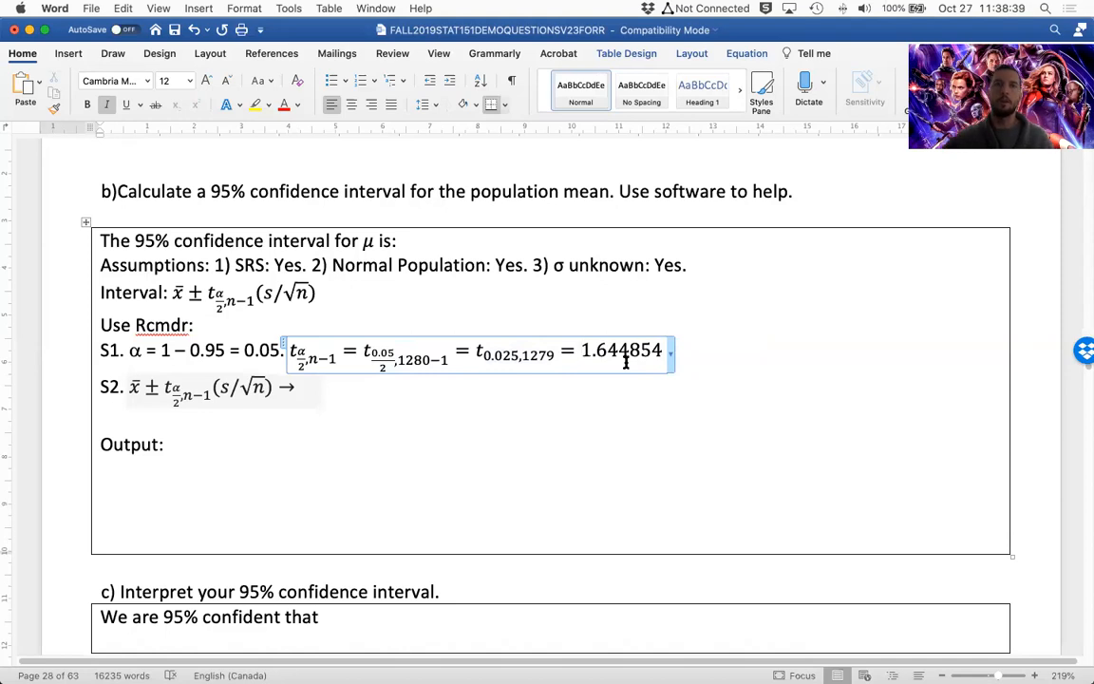
Step: Switch to R Commander and compute the upper-tail t quantile for probability 0.025 with 1279 degrees of freedom
key(ctrl+Up)
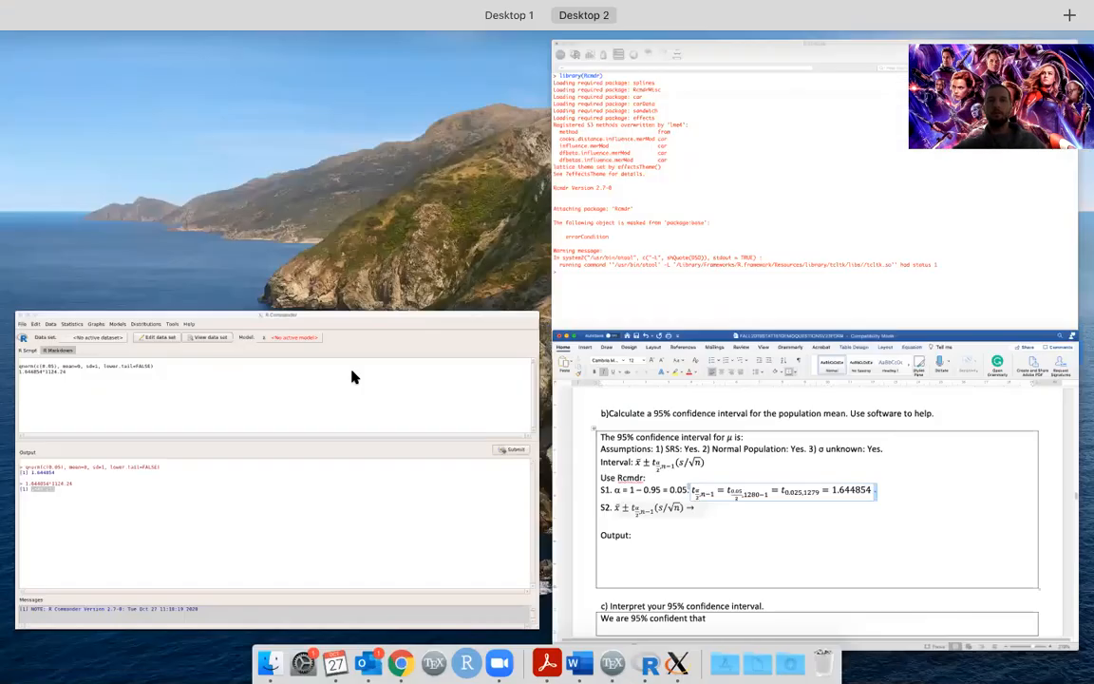
click(396, 376)
click(287, 53)
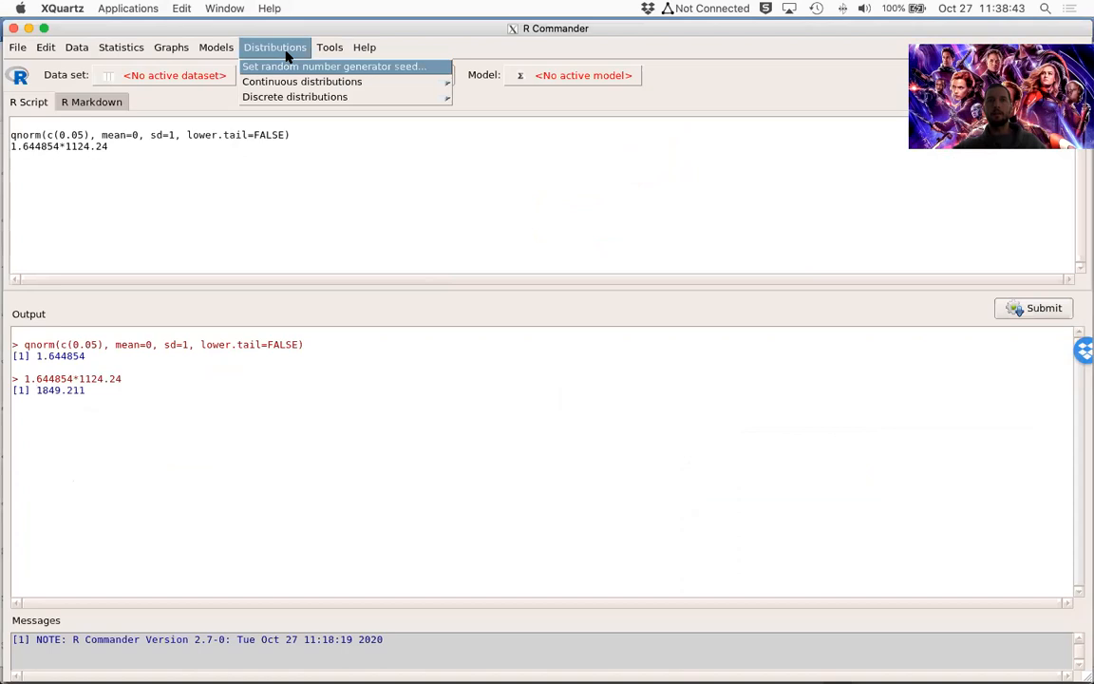
mouse_move(286, 81)
mouse_move(503, 101)
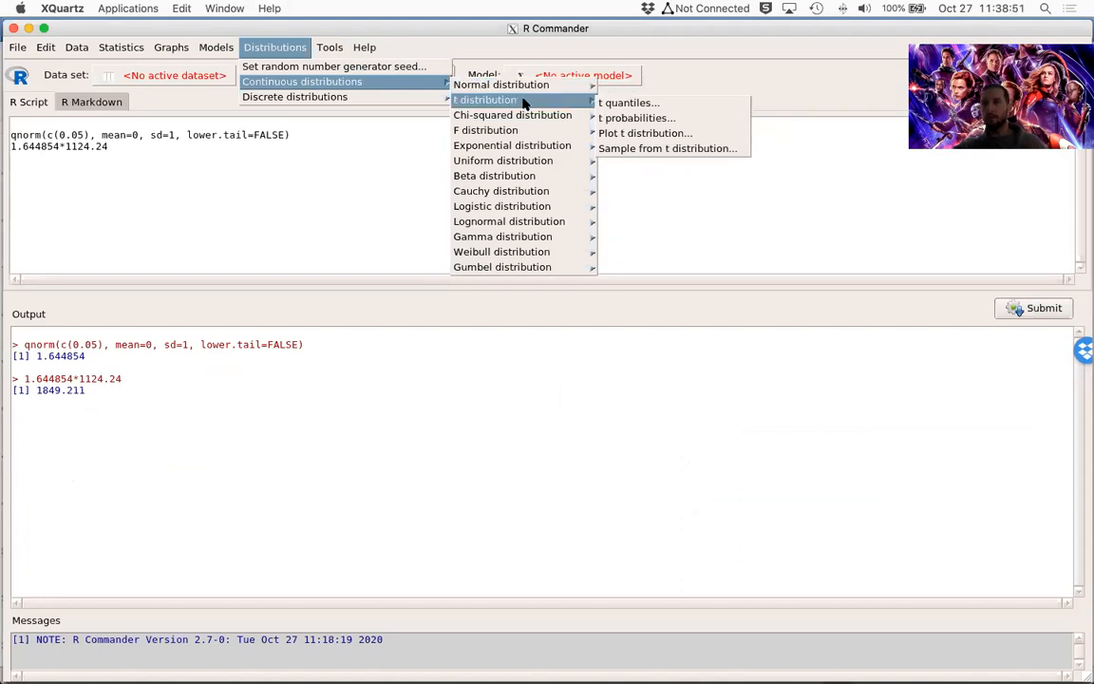
click(630, 104)
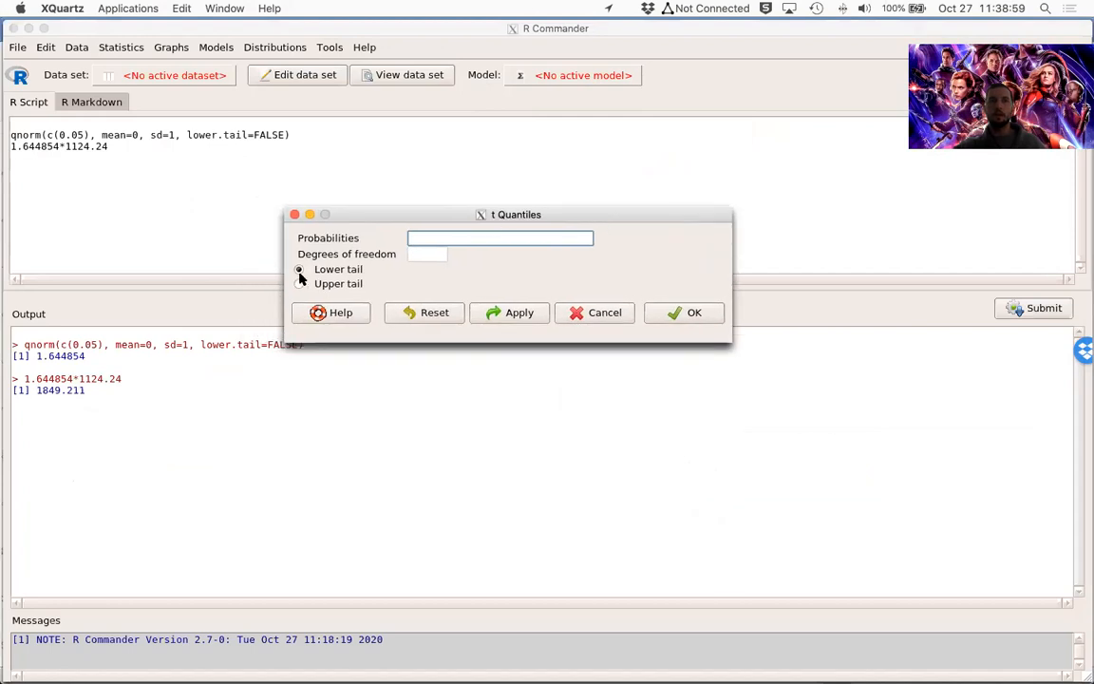
click(299, 285)
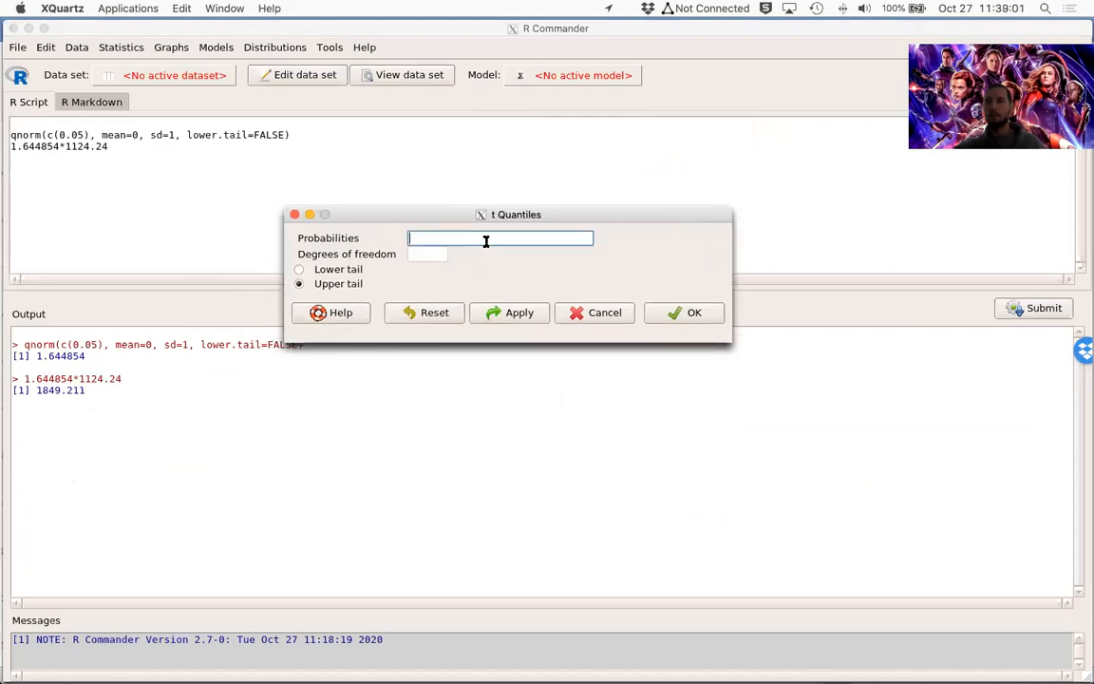
text(0.025)
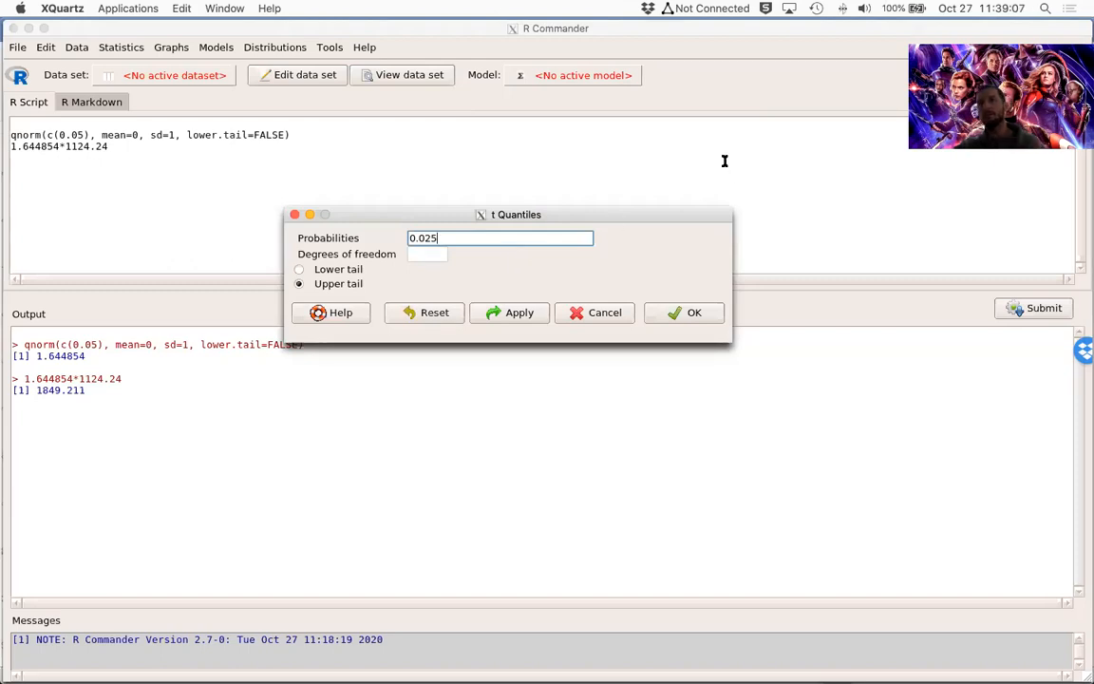
click(443, 254)
text(192)
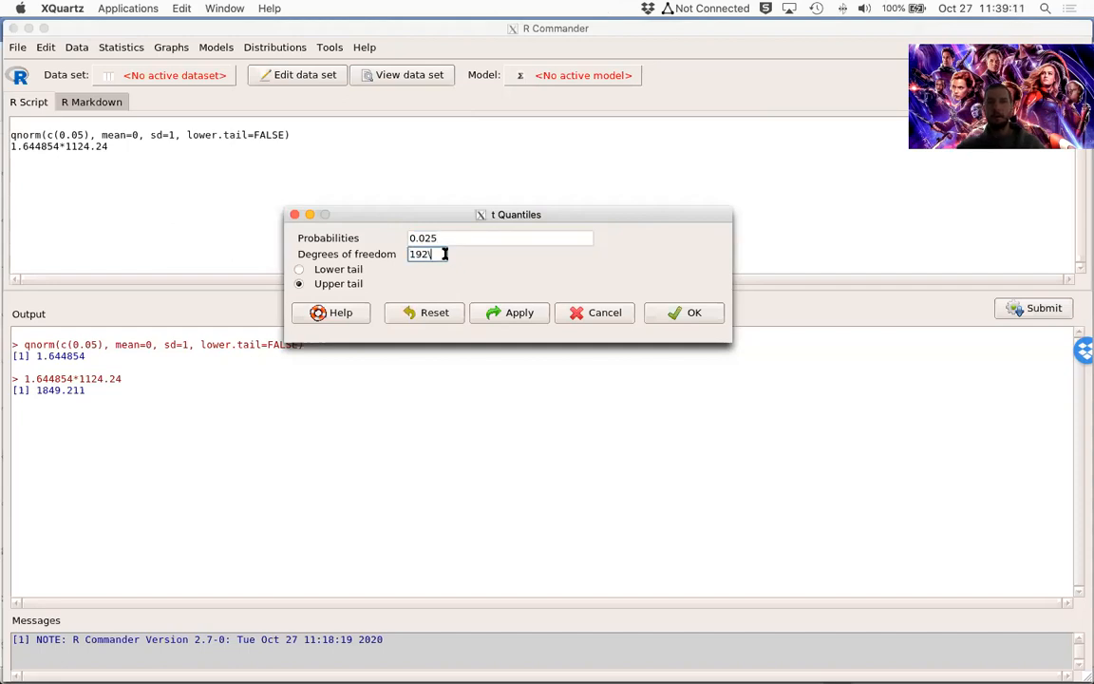
text(79)
click(670, 315)
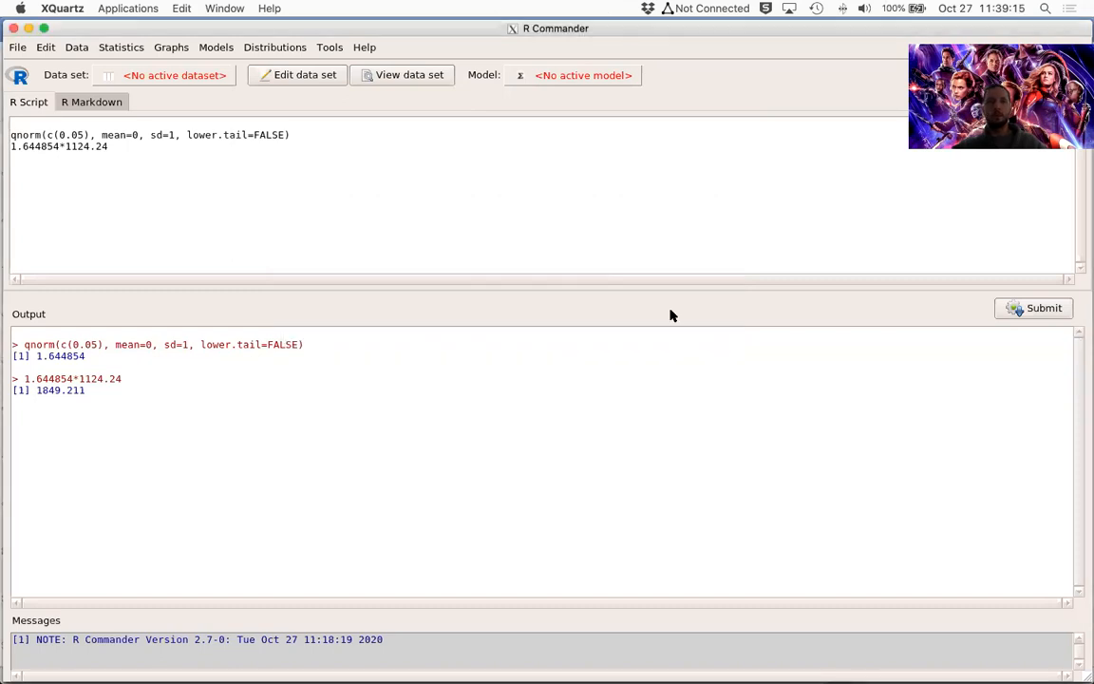
Step: Copy the qt command and its result from R Commander into the Word document under "Output:" in part b
drag(81, 424, 10, 414)
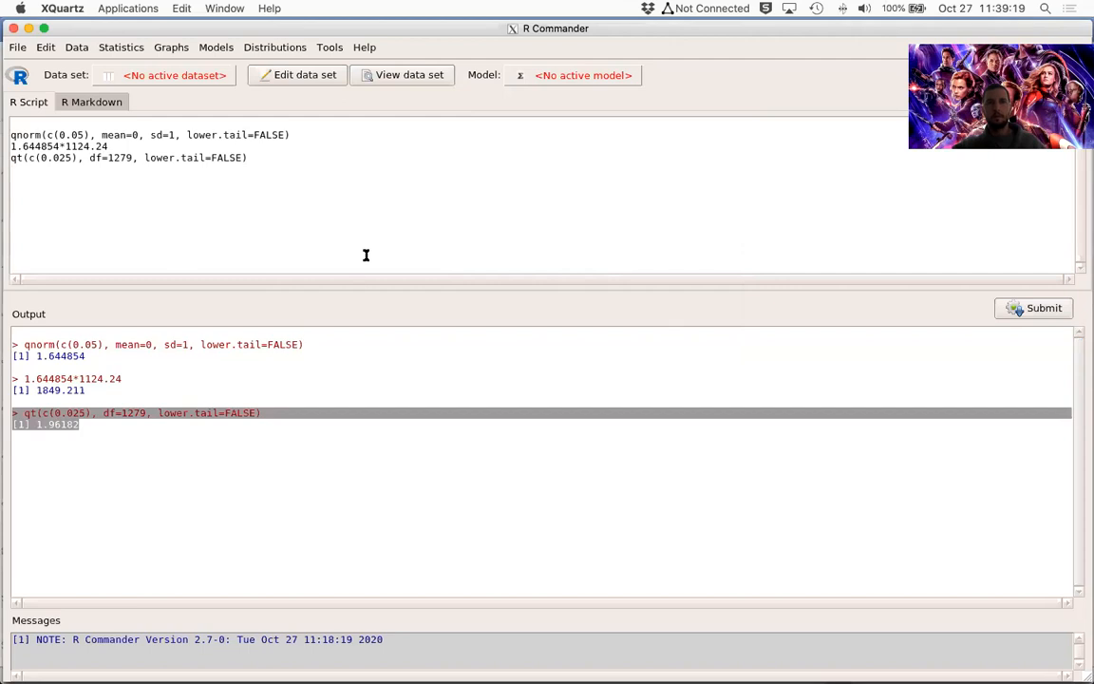
key(ctrl+Up)
click(227, 377)
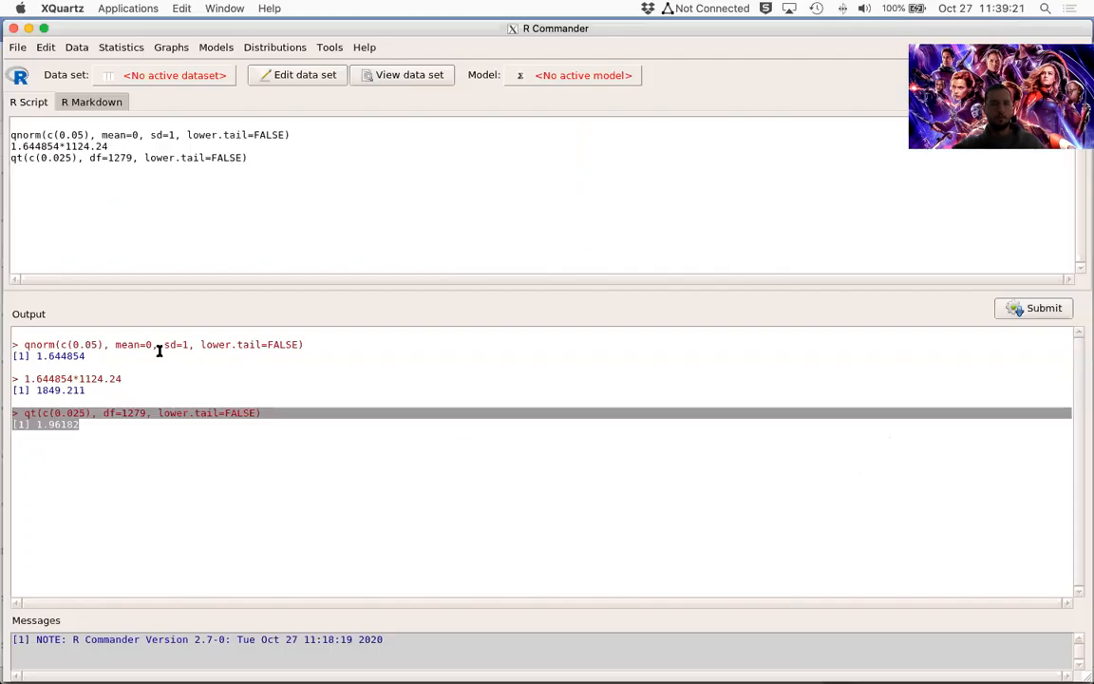
key(ctrl+Up)
click(722, 446)
click(188, 464)
text(> qt(c(0.025), df=1279, lower.tail=FALSE)\n[1] 1.96182)
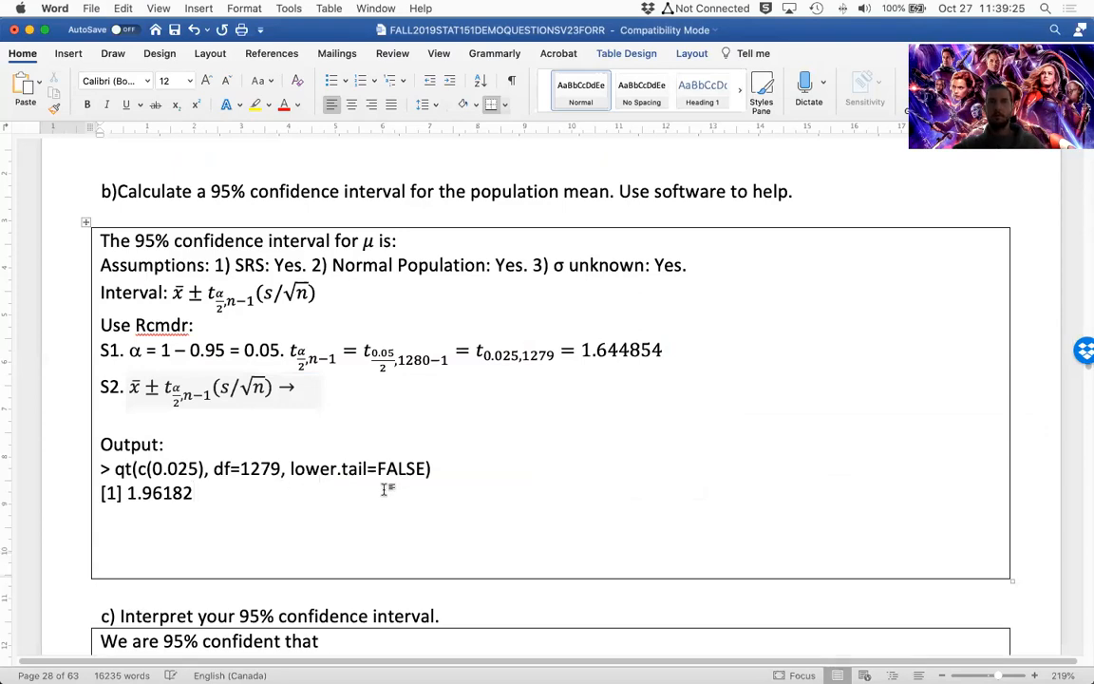
Step: Duplicate the x̄ ± t(s/√n) expression after the arrow in S2
click(258, 389)
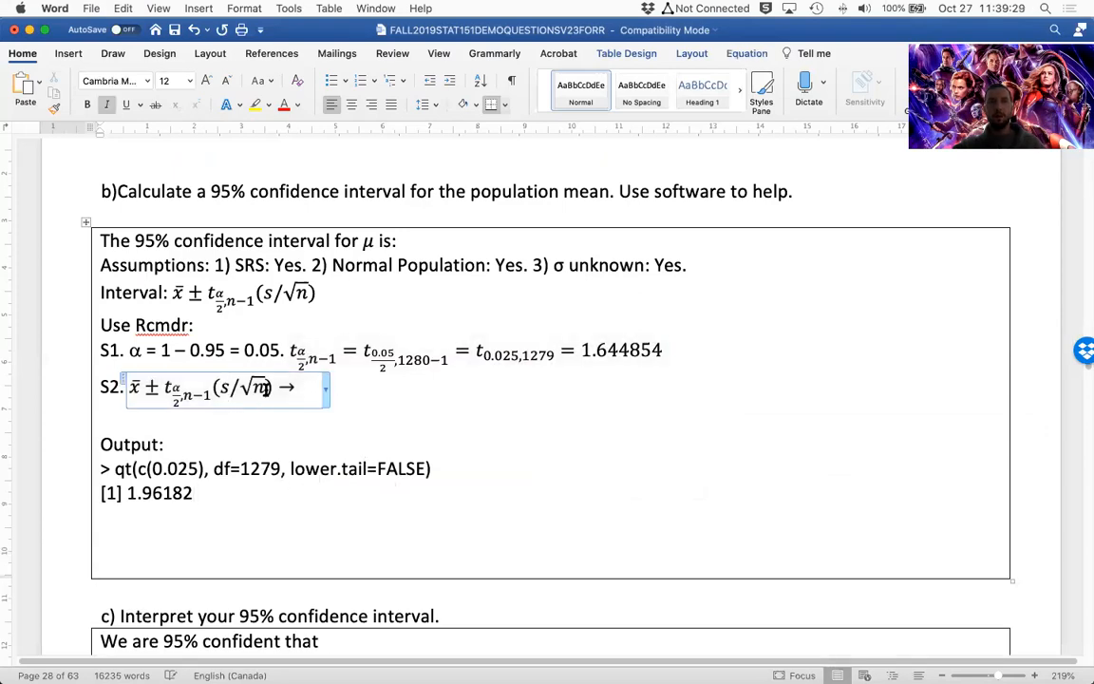
drag(290, 388, 128, 388)
key(ctrl+c)
click(314, 388)
key(ctrl+v)
Step: Replace x̄ and its overbar in the copied S2 expression with a plain 18900
click(318, 389)
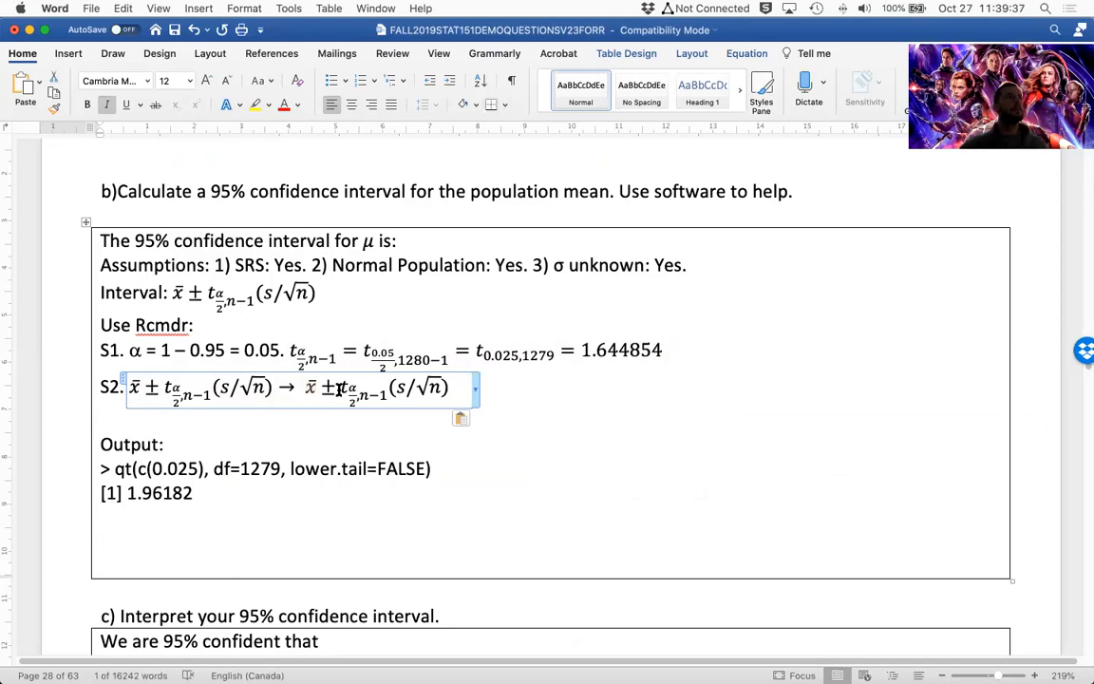
text(18900)
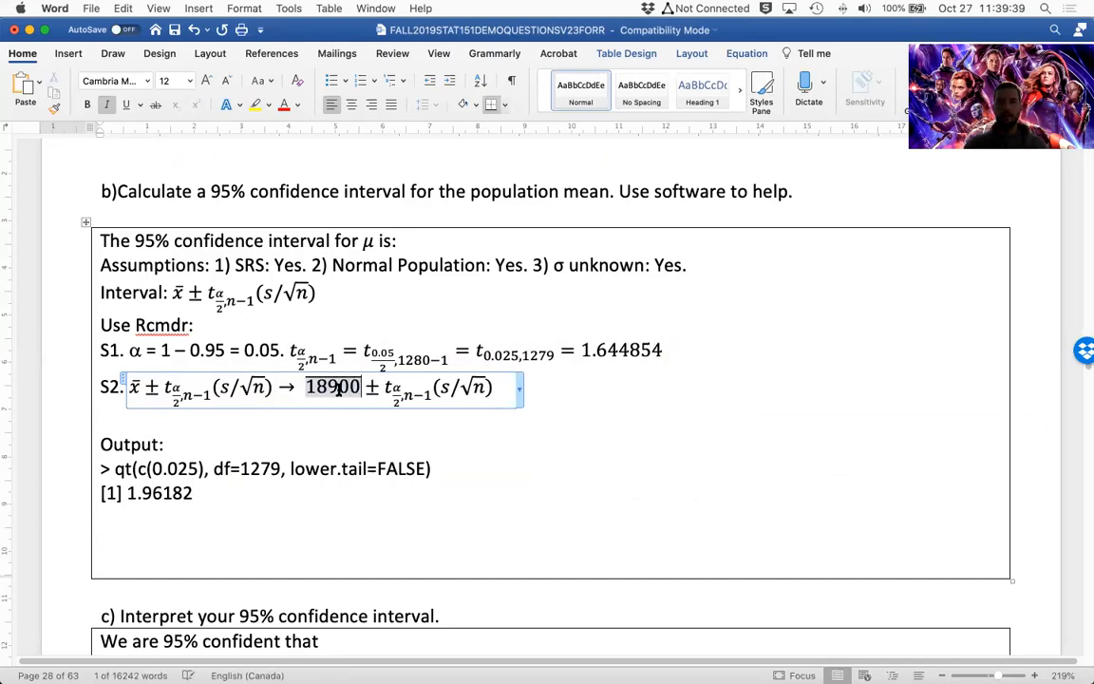
key(super+z)
key(Right)
key(Left)
key(BackSpace)
key(BackSpace)
key(BackSpace)
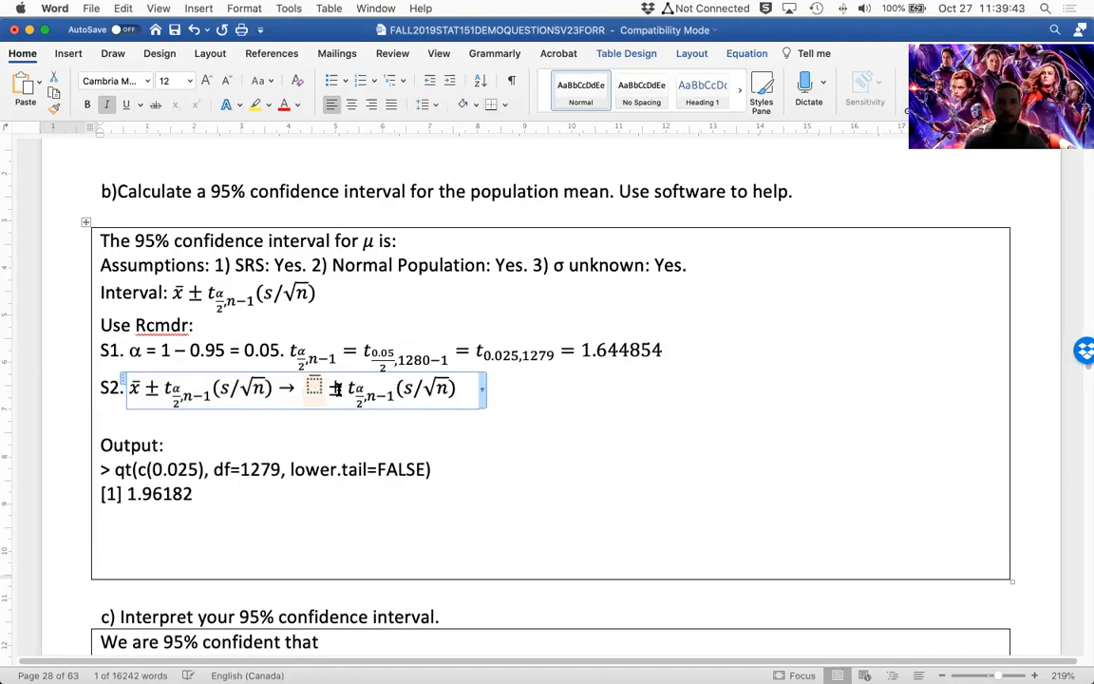
text(18900)
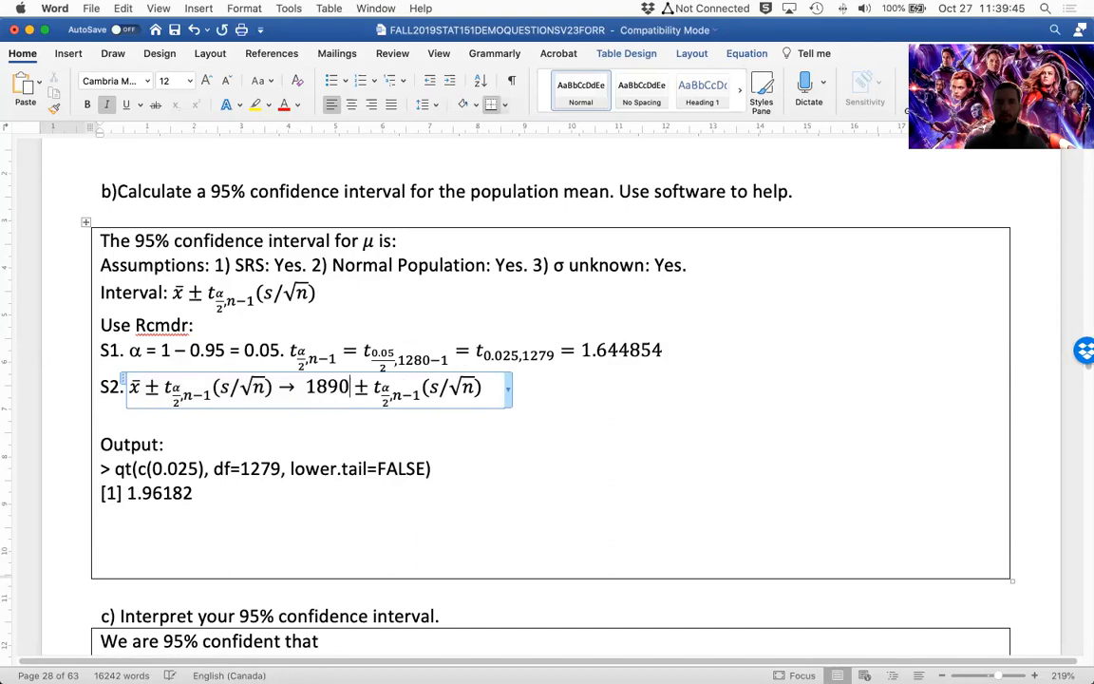
Step: Replace the t critical value term in the copied S2 expression with 1.96182
key(Right)
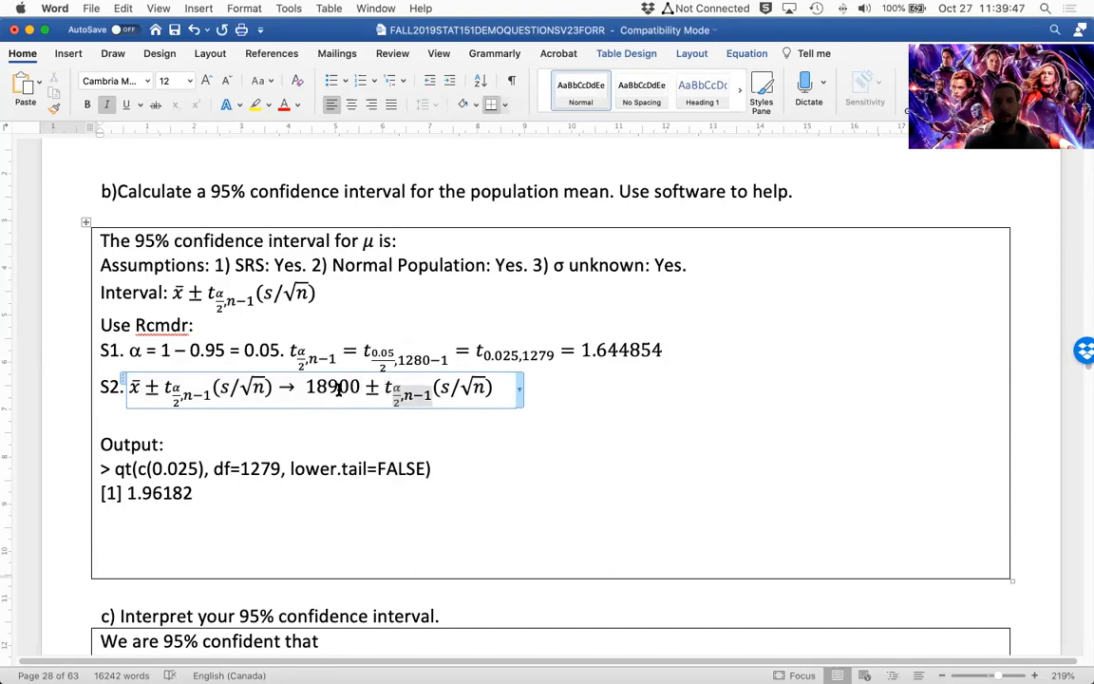
key(shift+Right)
key(BackSpace)
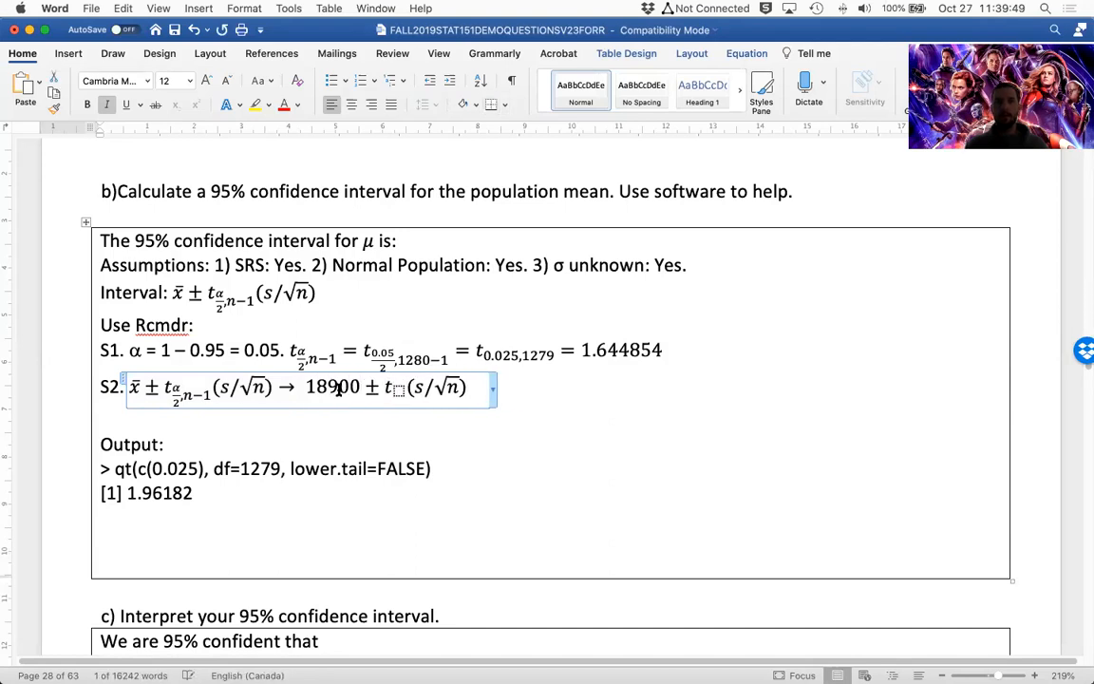
key(BackSpace)
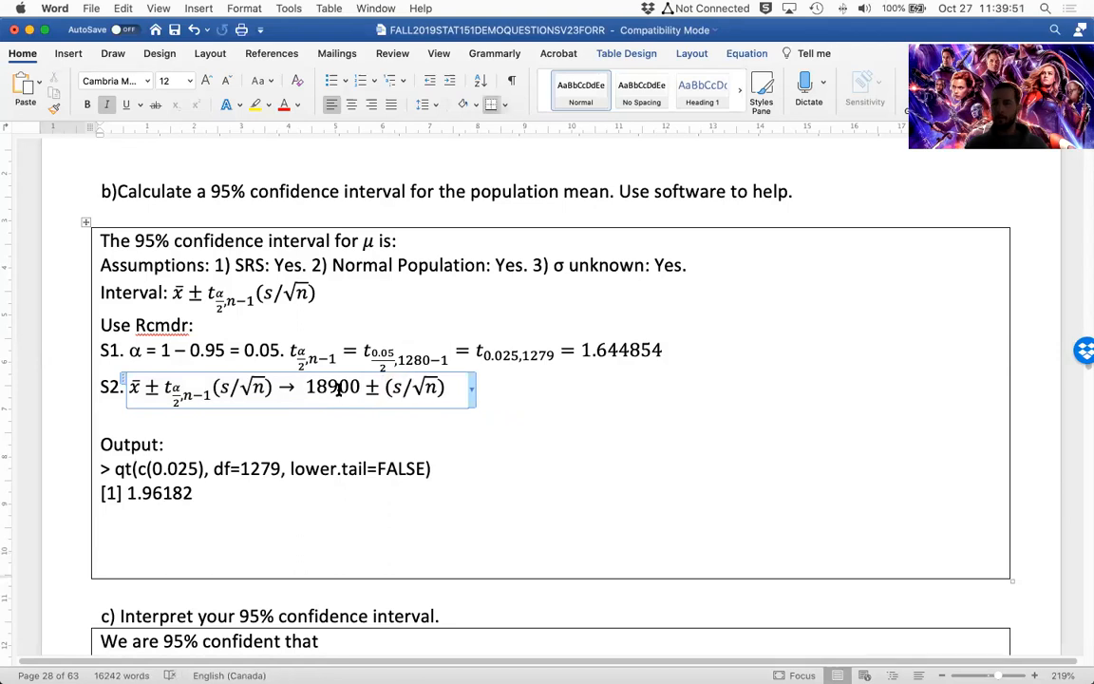
text(1.96)
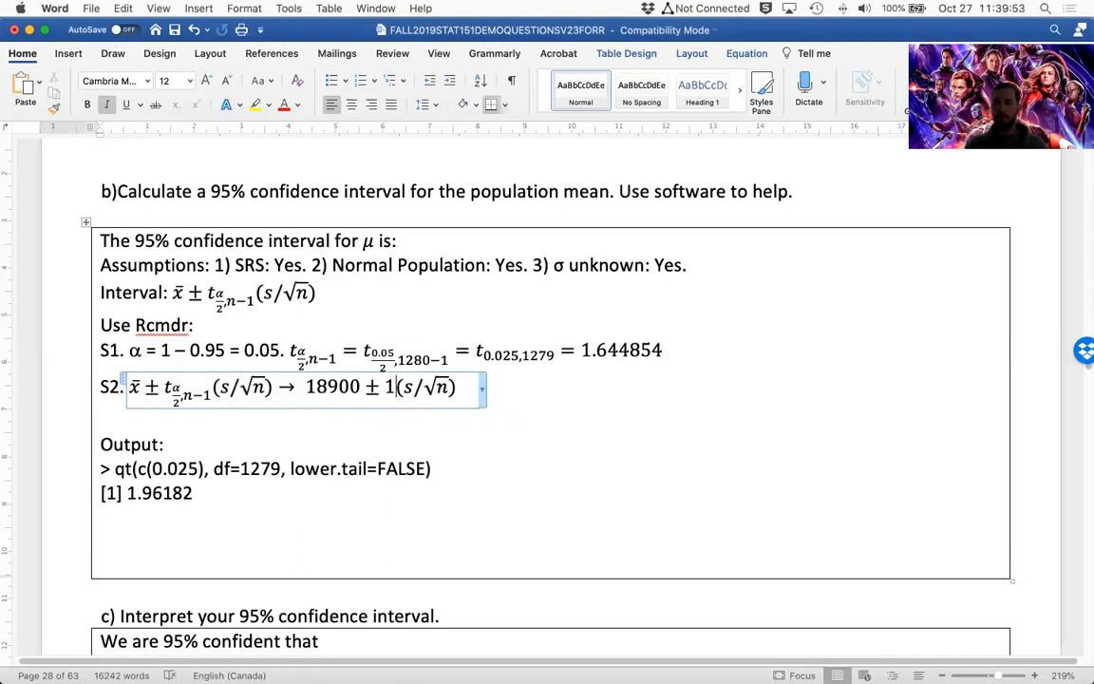
text(182)
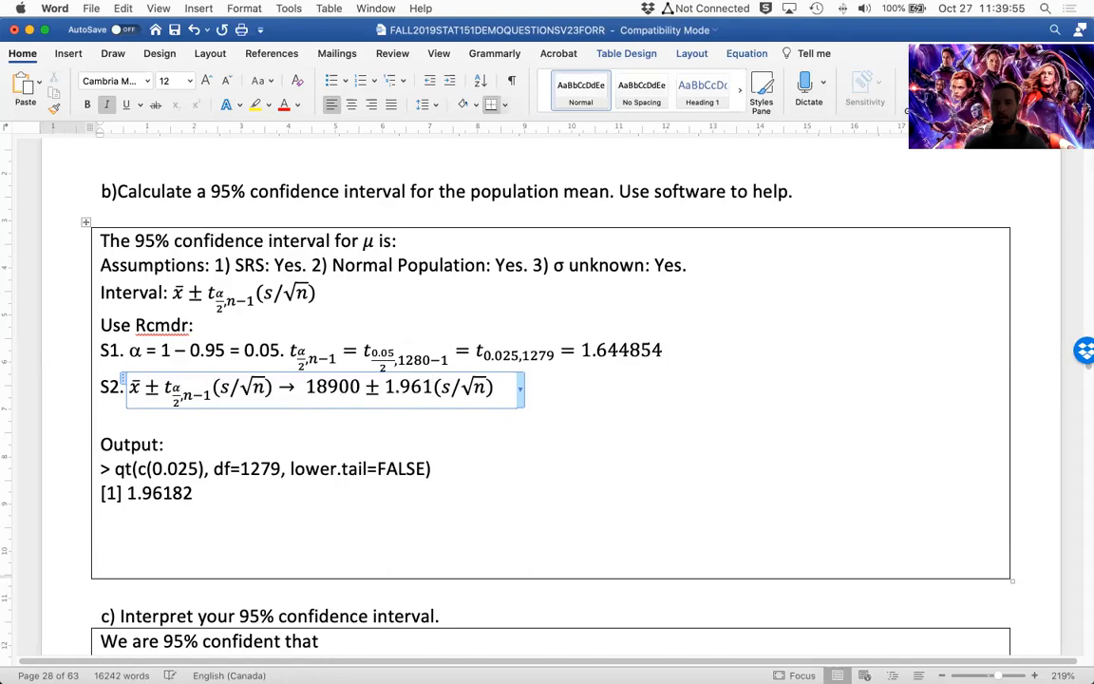
Step: Replace the final value of the S1 equation with 1.96182 copied from the pasted output
click(152, 496)
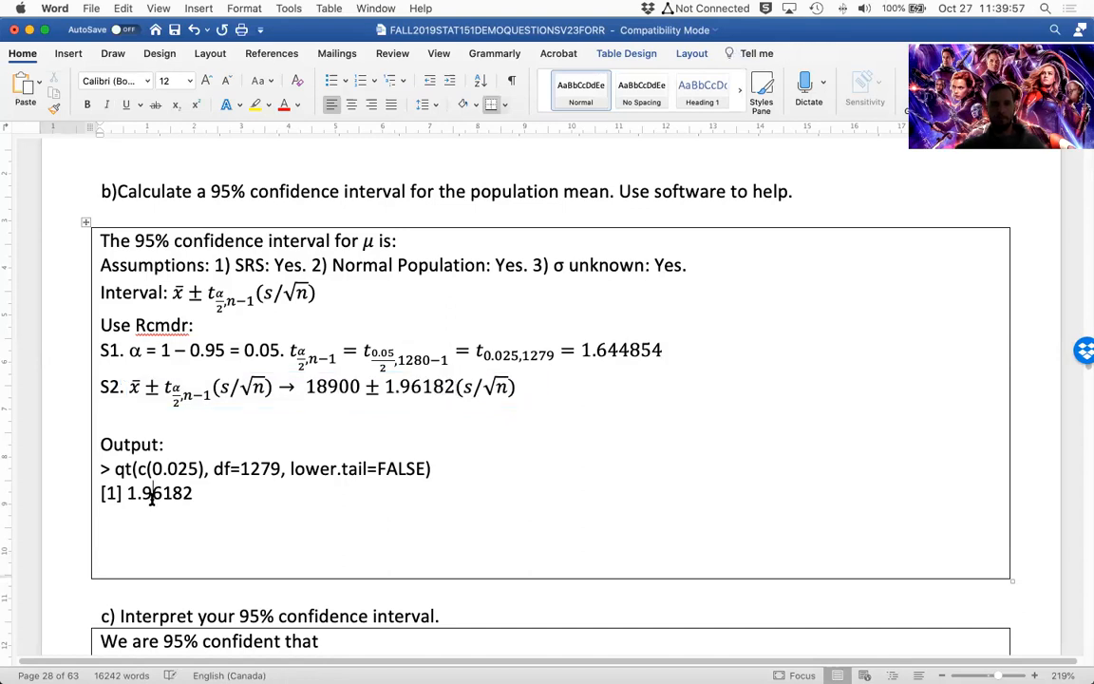
drag(190, 494, 124, 491)
key(super+c)
click(615, 350)
double_click(615, 350)
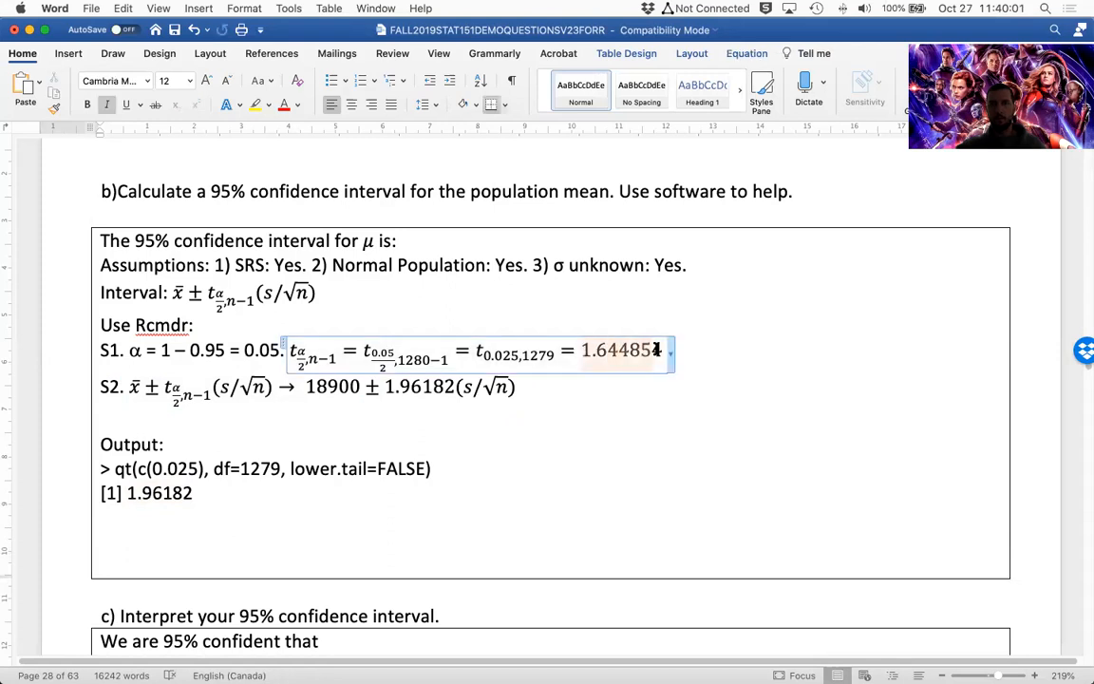
key(super+v)
Step: Replace s/√n inside the copied S2 expression's parentheses with the estimated standard deviation from part a, 1263.15
click(513, 391)
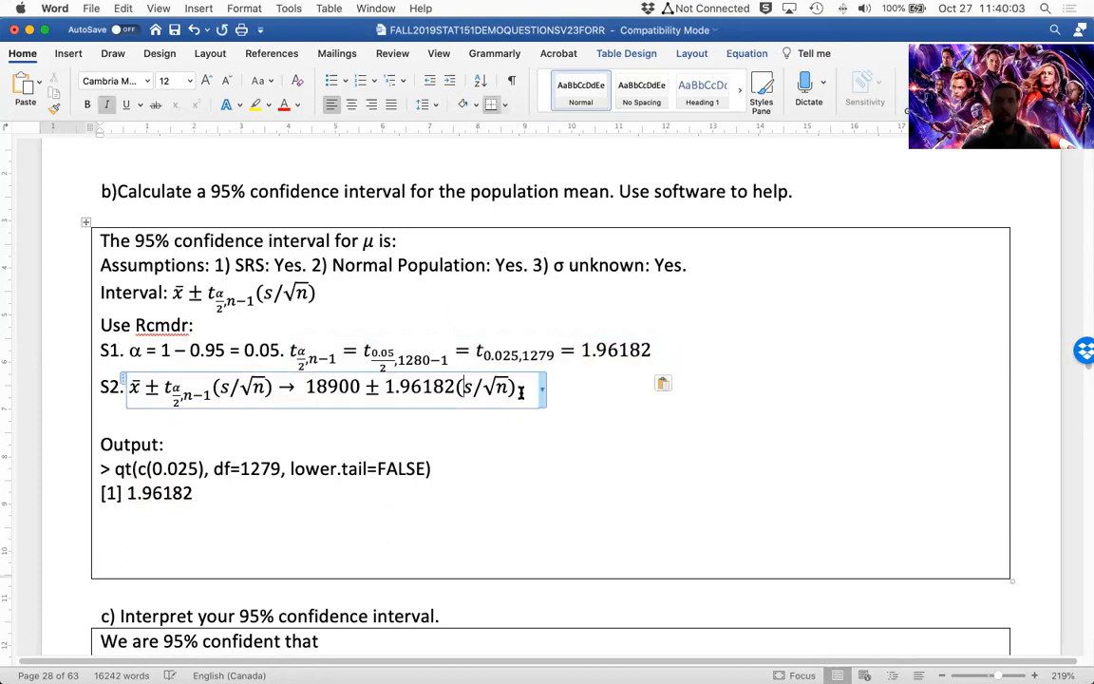
key(shift+Right)
key(shift+Right)
key(shift+Right)
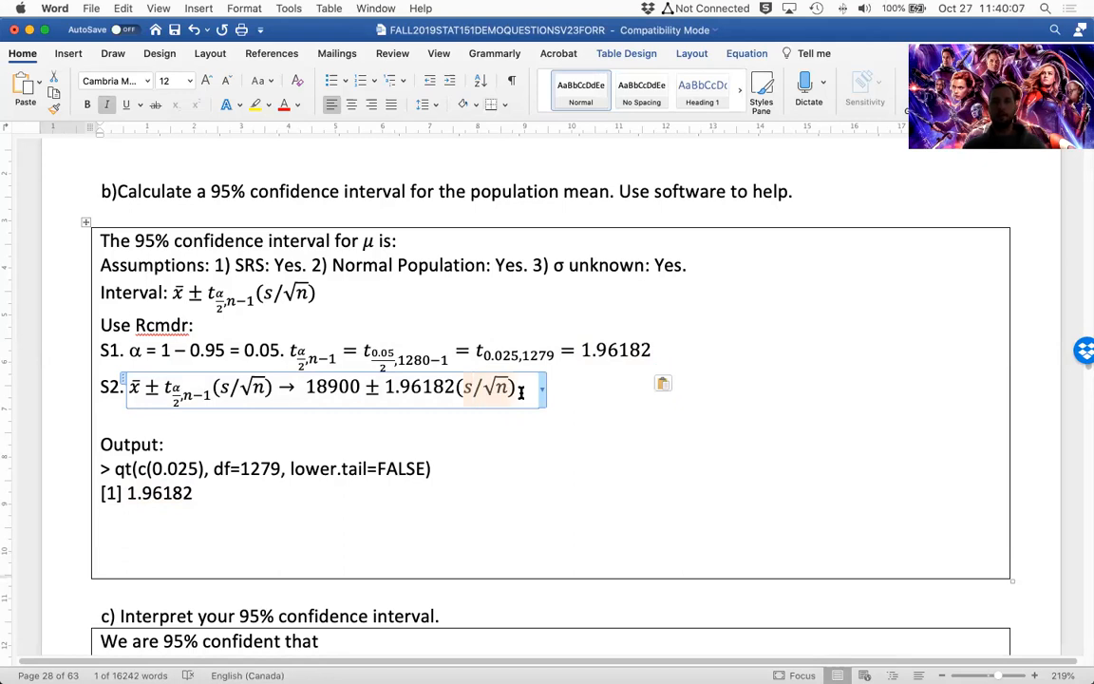
scroll(755, 373, up, 5)
scroll(757, 373, up, 5)
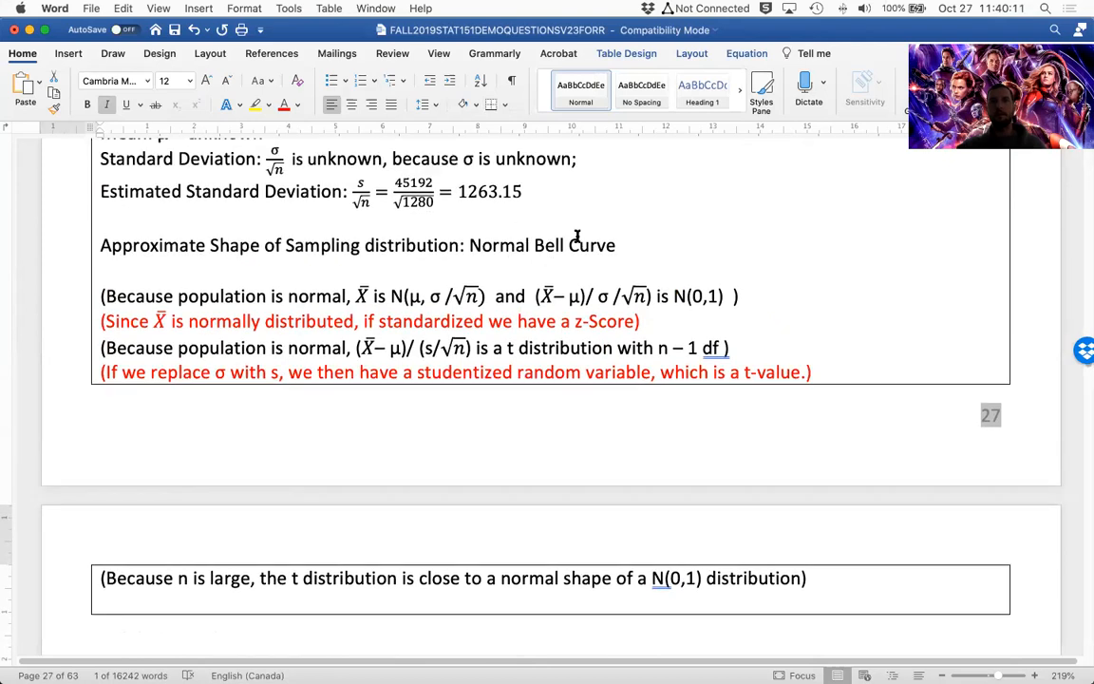
scroll(655, 323, down, 9)
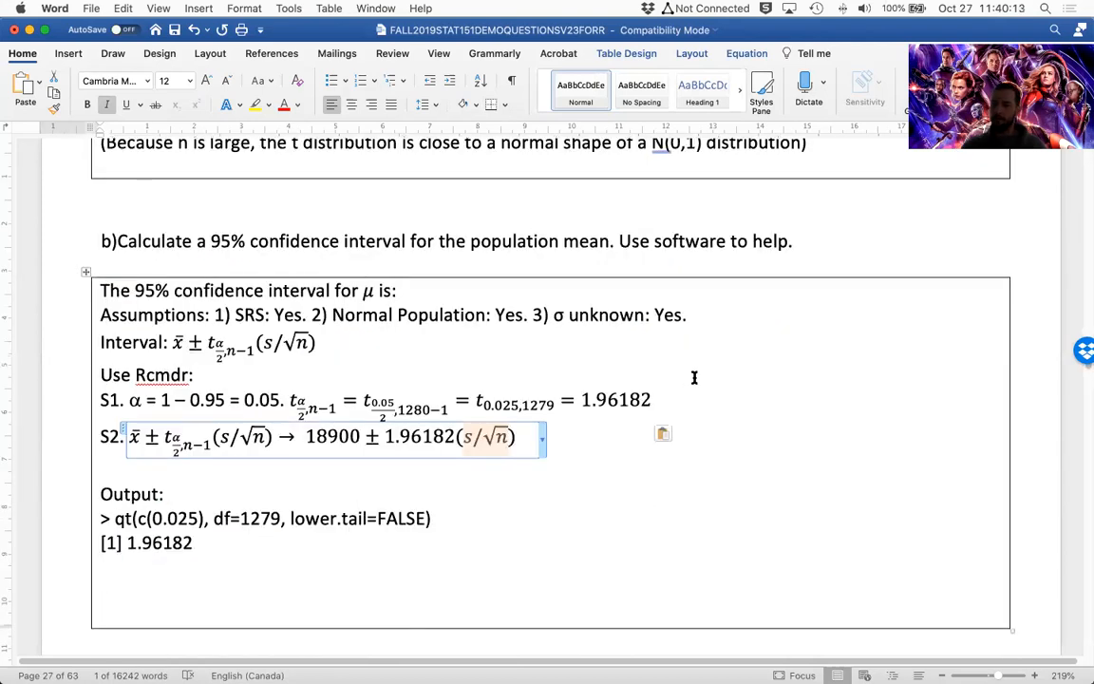
text(1263.15)
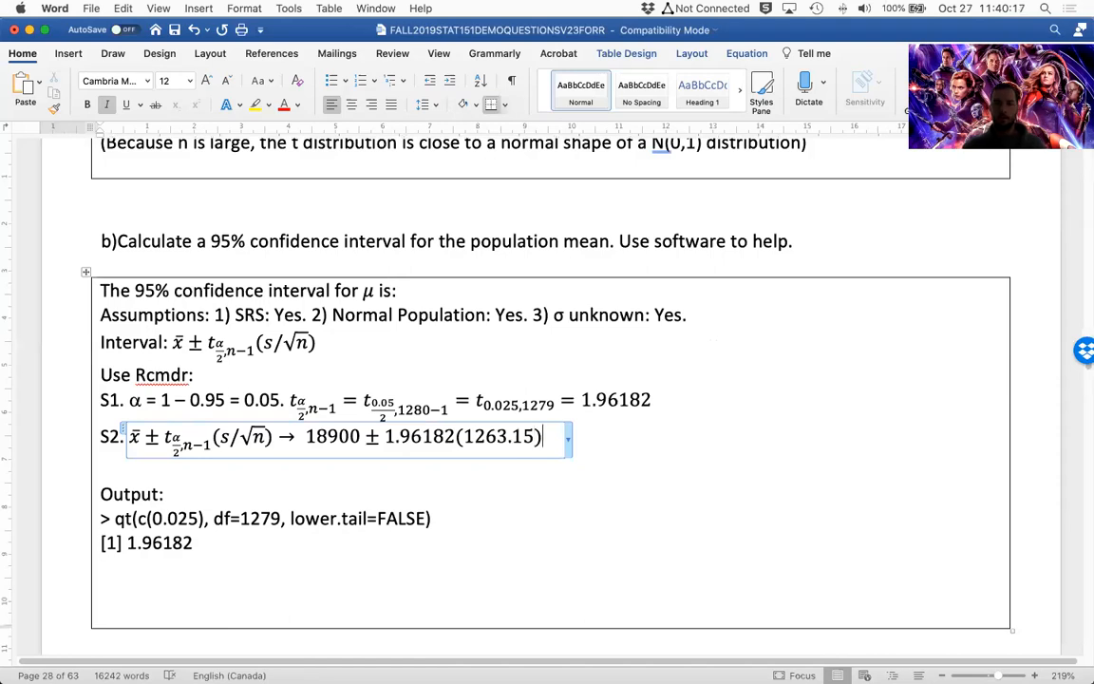
Step: Extend the S2 expression with an arrow followed by 18900 and the ± sign copied from earlier in the line
text(-> )
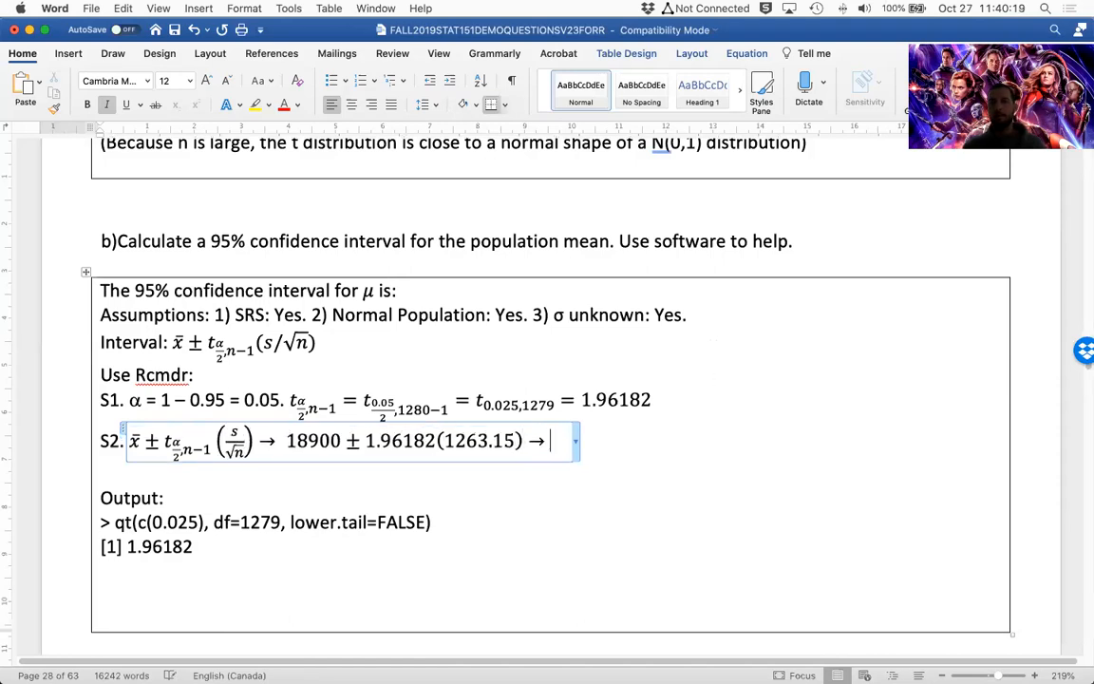
text(()
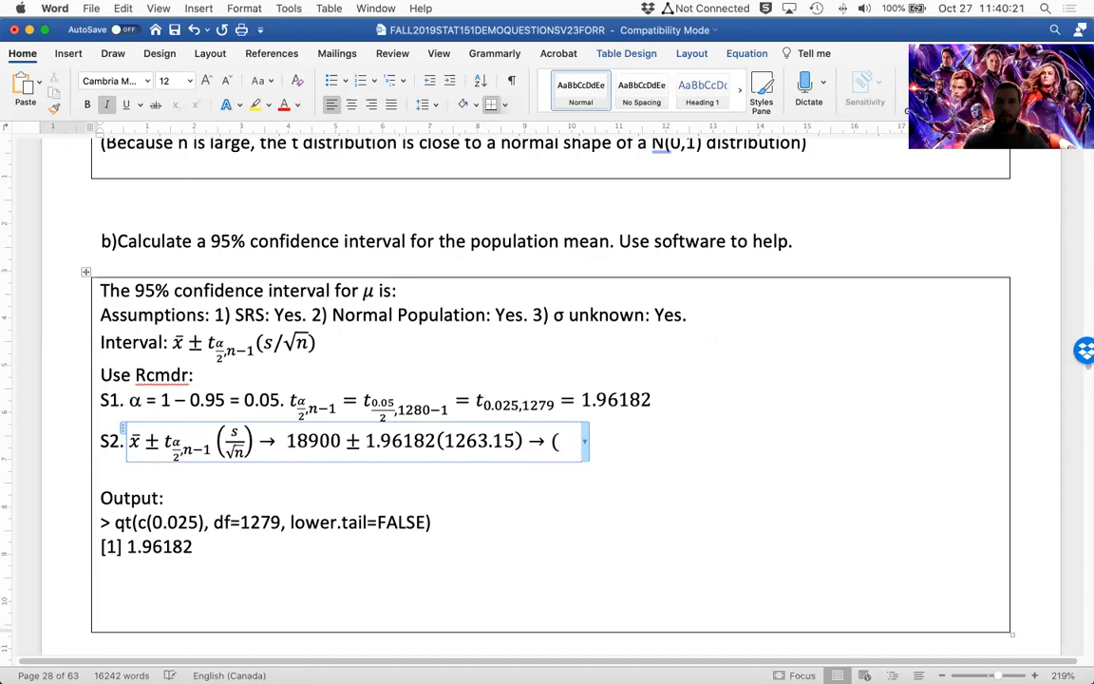
text(18900)
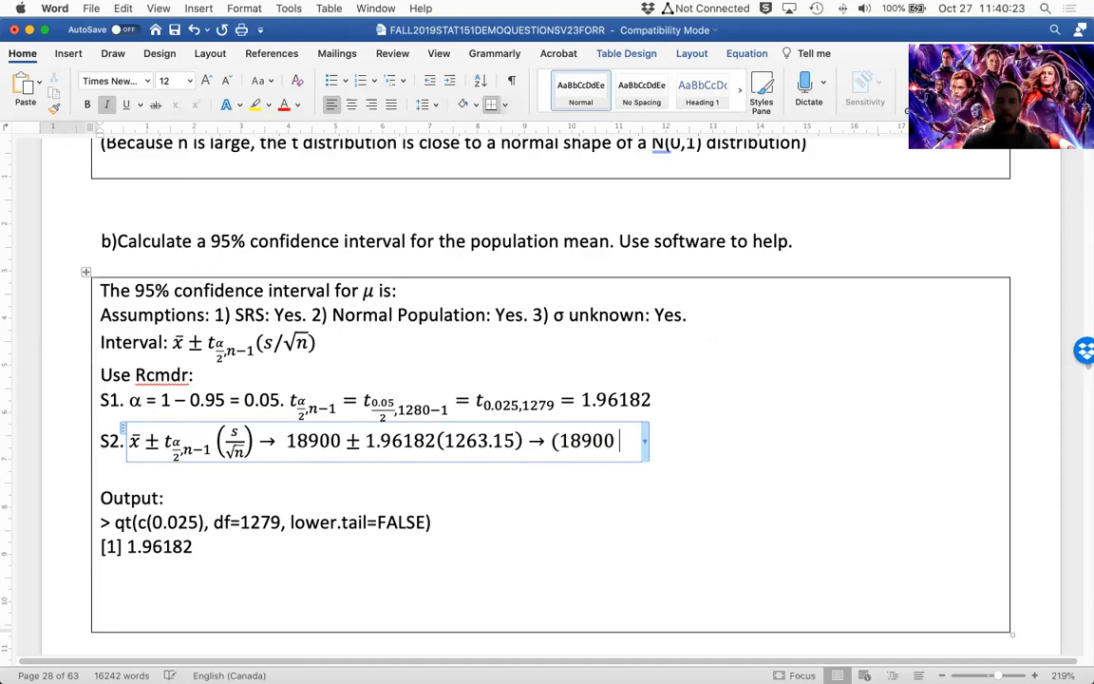
click(558, 440)
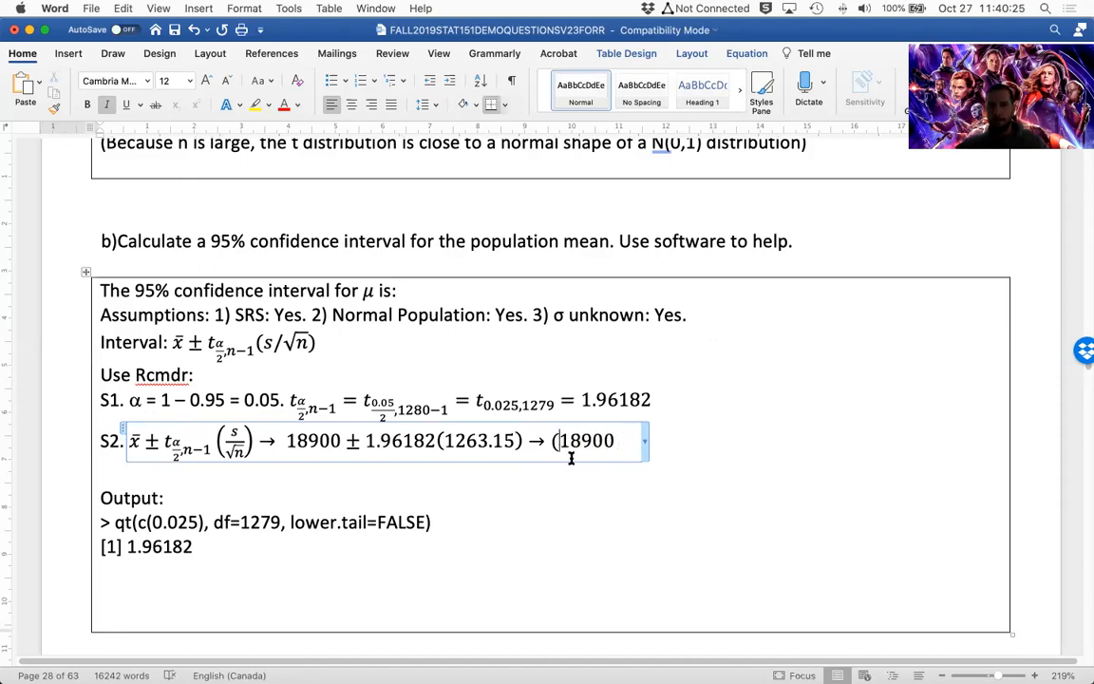
key(BackSpace)
drag(346, 440, 360, 441)
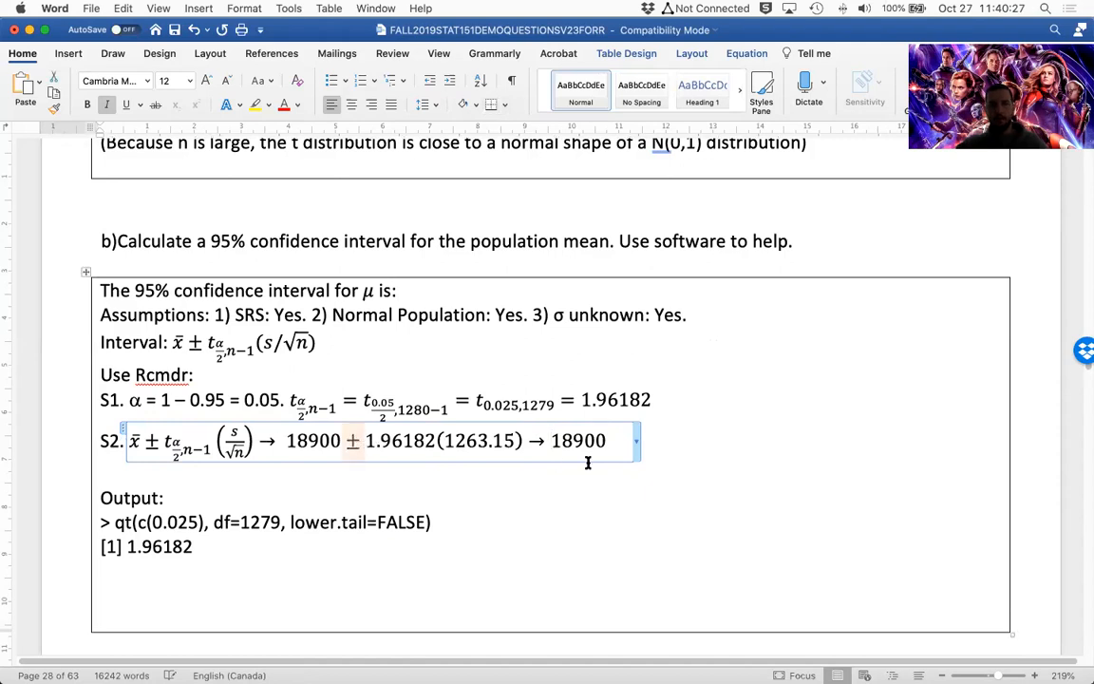
click(621, 440)
key(super+v)
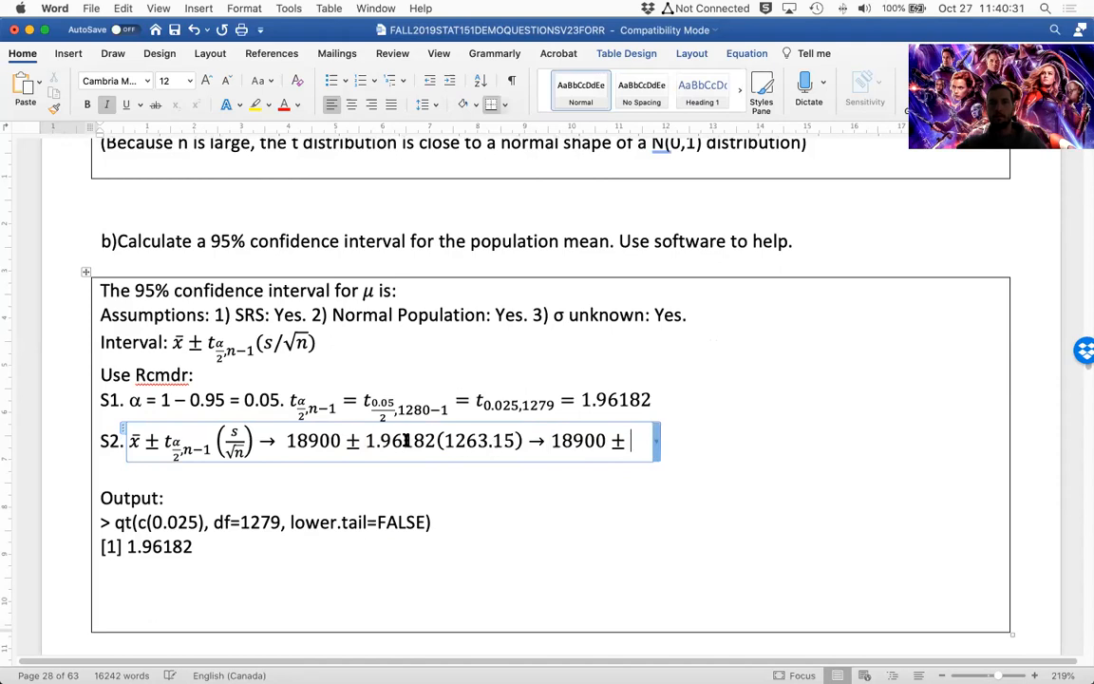
Step: Copy the product 1.96182(1263.15) from S2 into the R Commander script, rewrite it as 1.96182*1263.15 and run it
drag(368, 440, 524, 444)
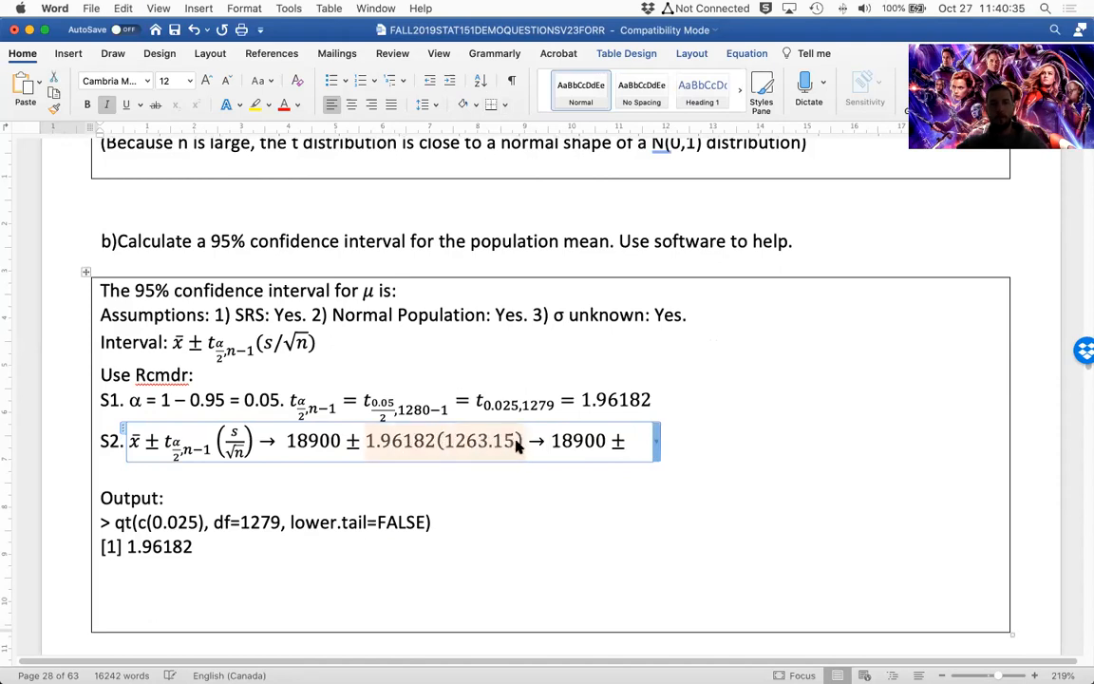
key(ctrl+Up)
click(587, 164)
key(ctrl+Up)
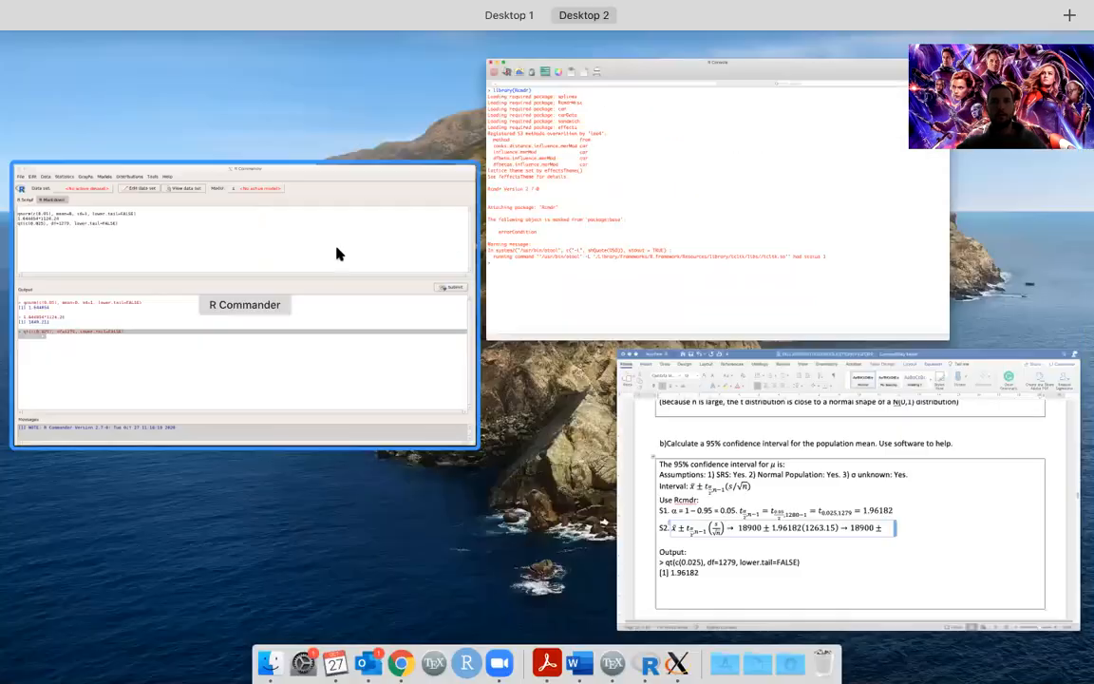
click(337, 253)
click(237, 219)
key(super+v)
click(61, 169)
key(BackSpace)
text(*)
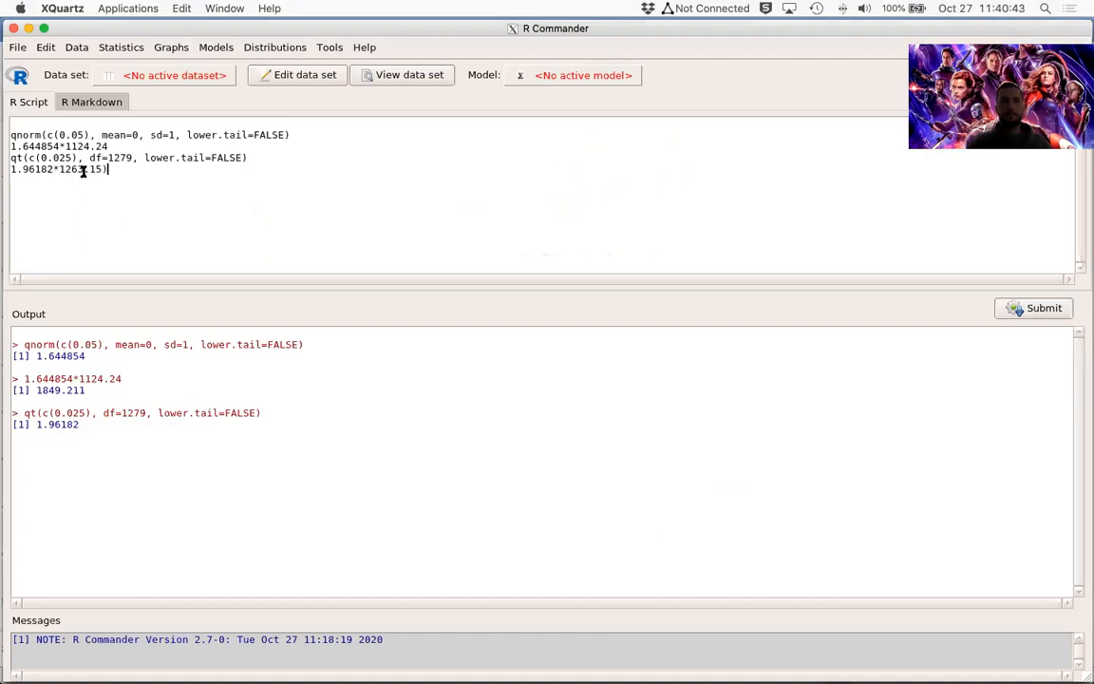
click(1019, 310)
Step: Copy the product's result, 2478.073, from the R Commander output to the end of the S2 expression in Word
drag(37, 458, 91, 459)
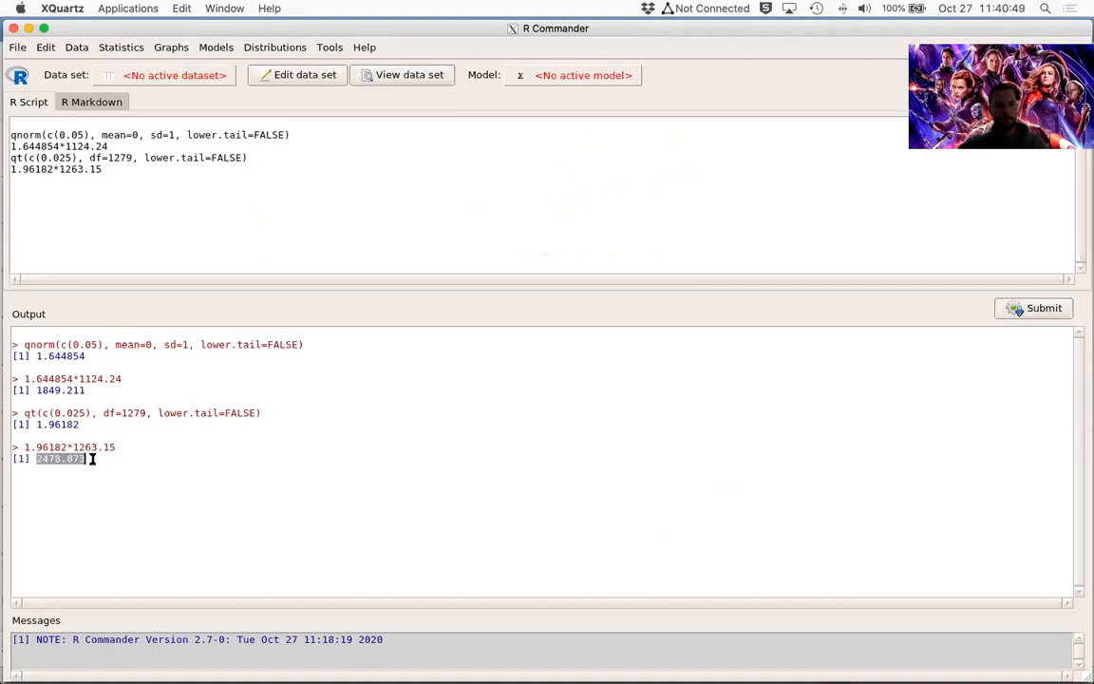
key(super+c)
key(ctrl+Up)
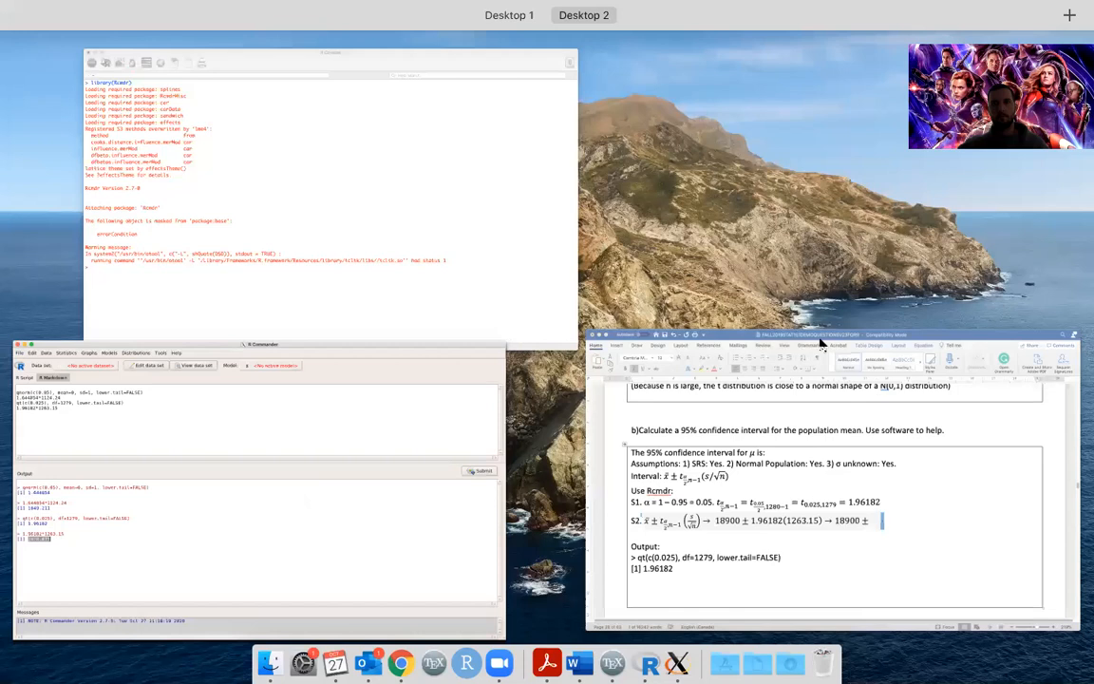
click(811, 493)
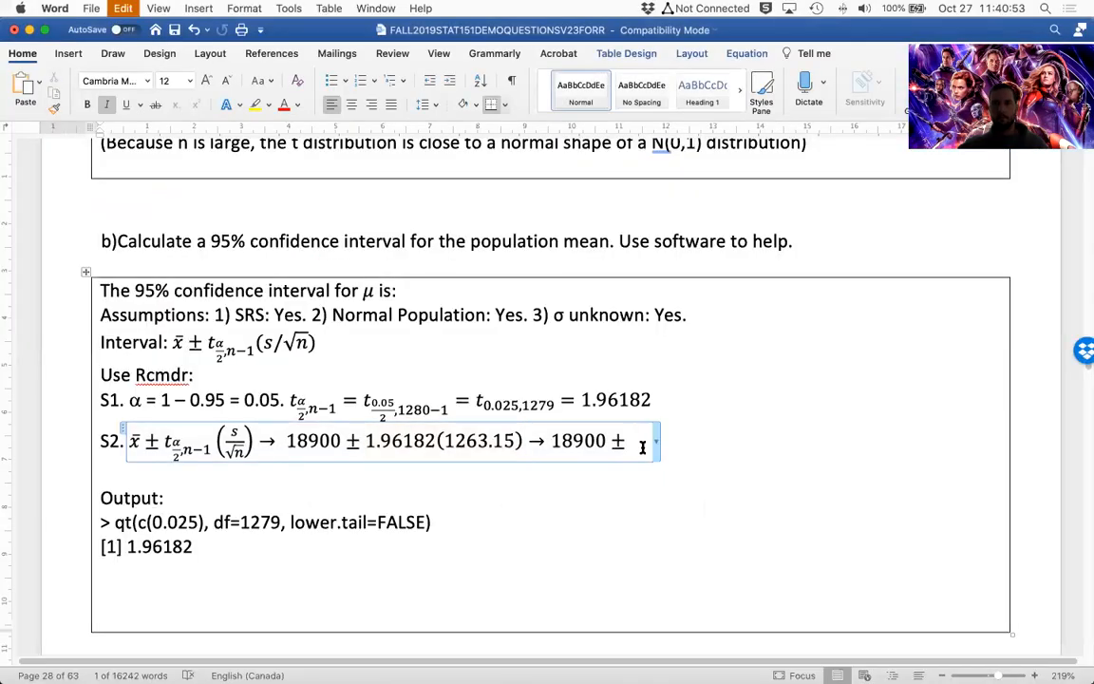
key(super+v)
Step: Finish the S2 expression with an arrow and the interval (16421.93, 21378.07)
text(-> )
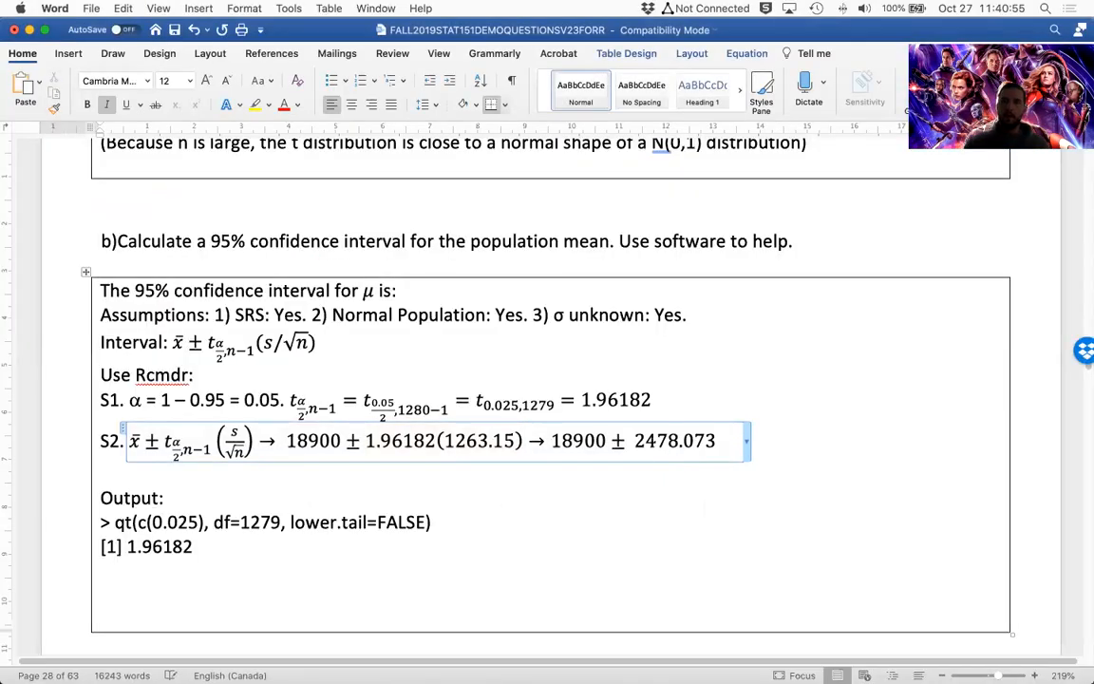
text(()
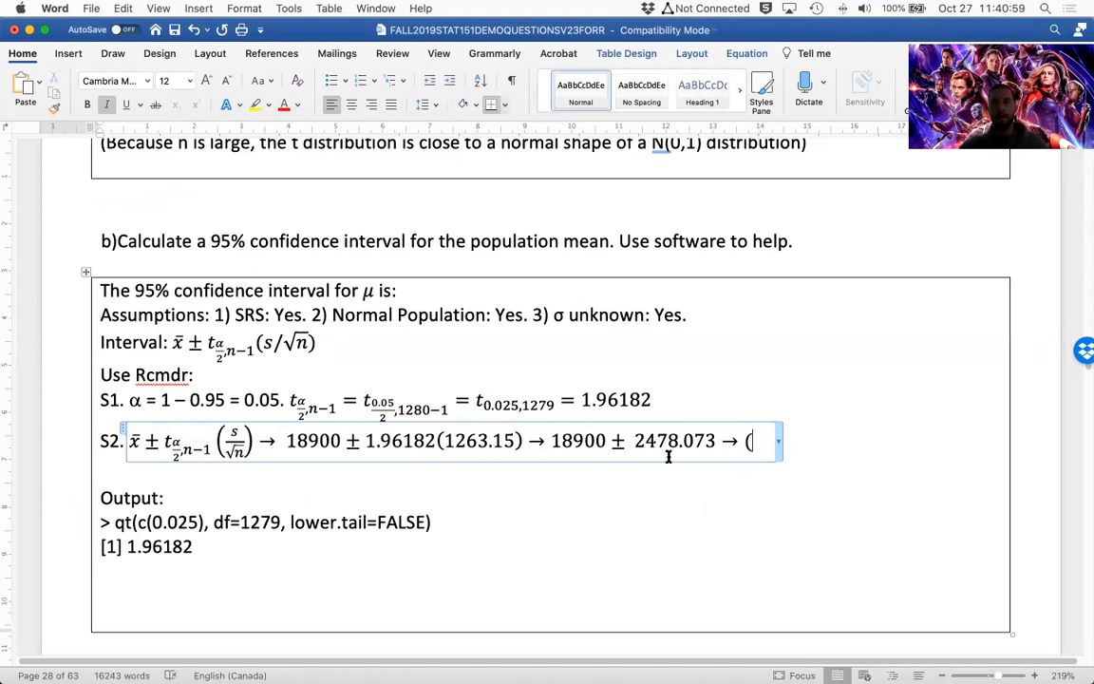
text(16)
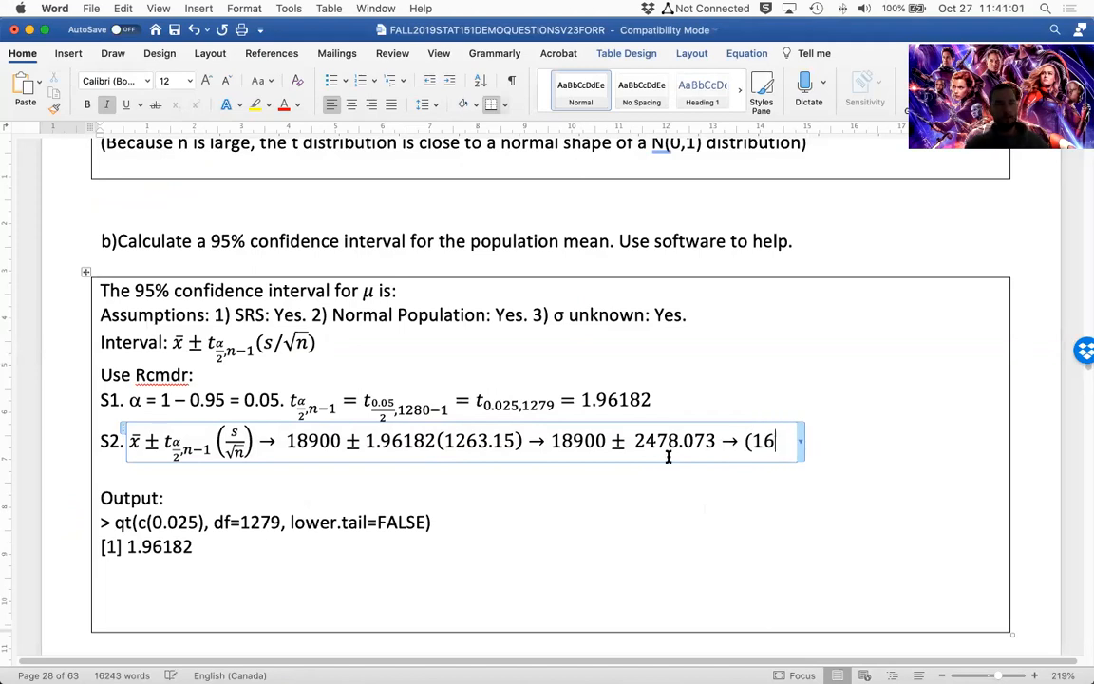
text(421.)
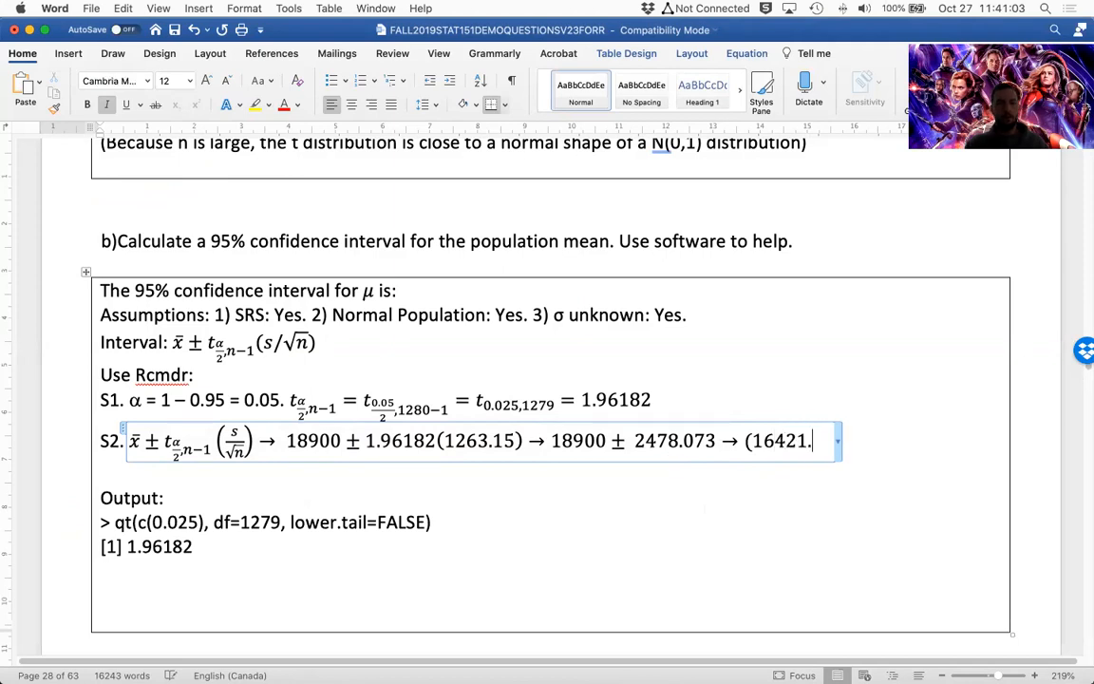
text(93,)
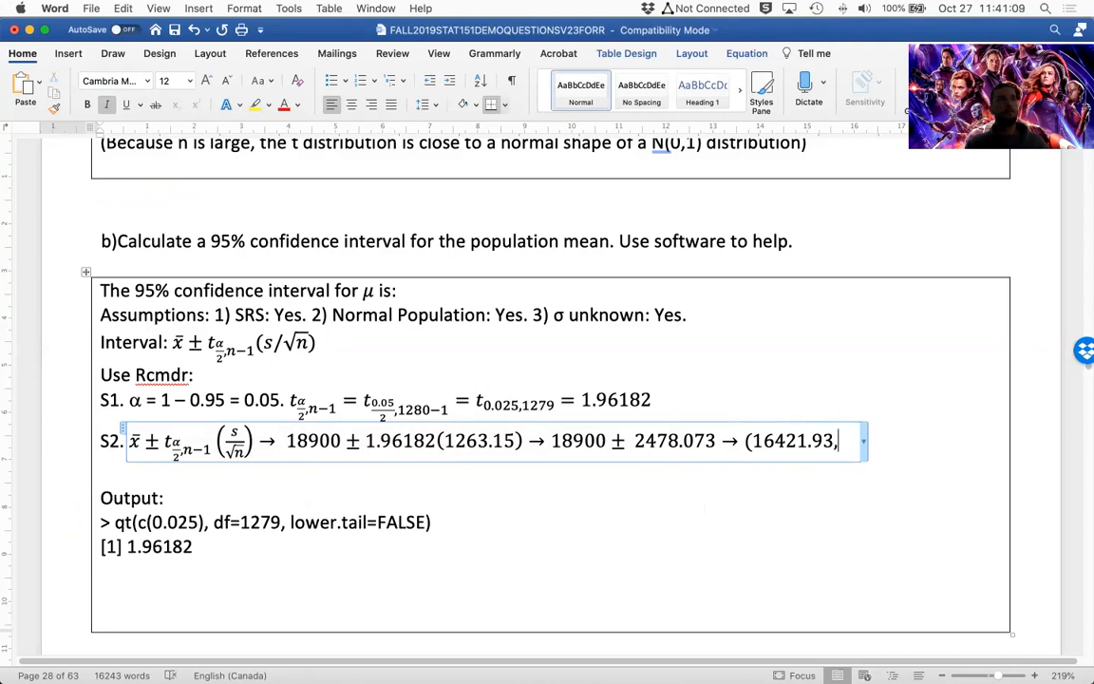
text(21)
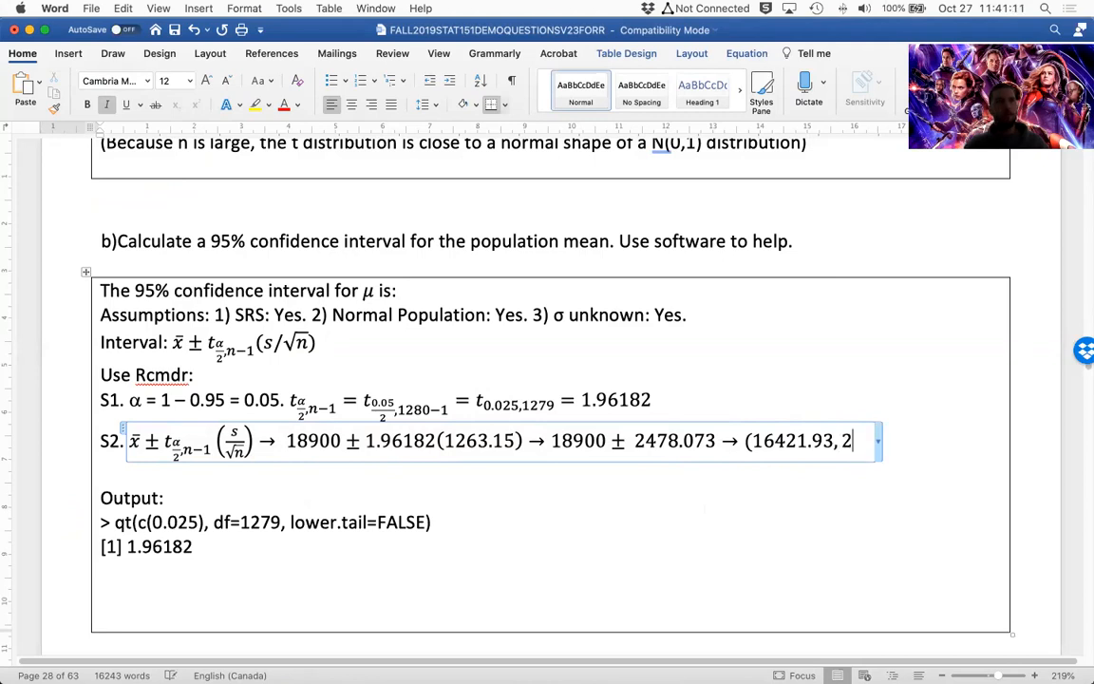
text(378.07))
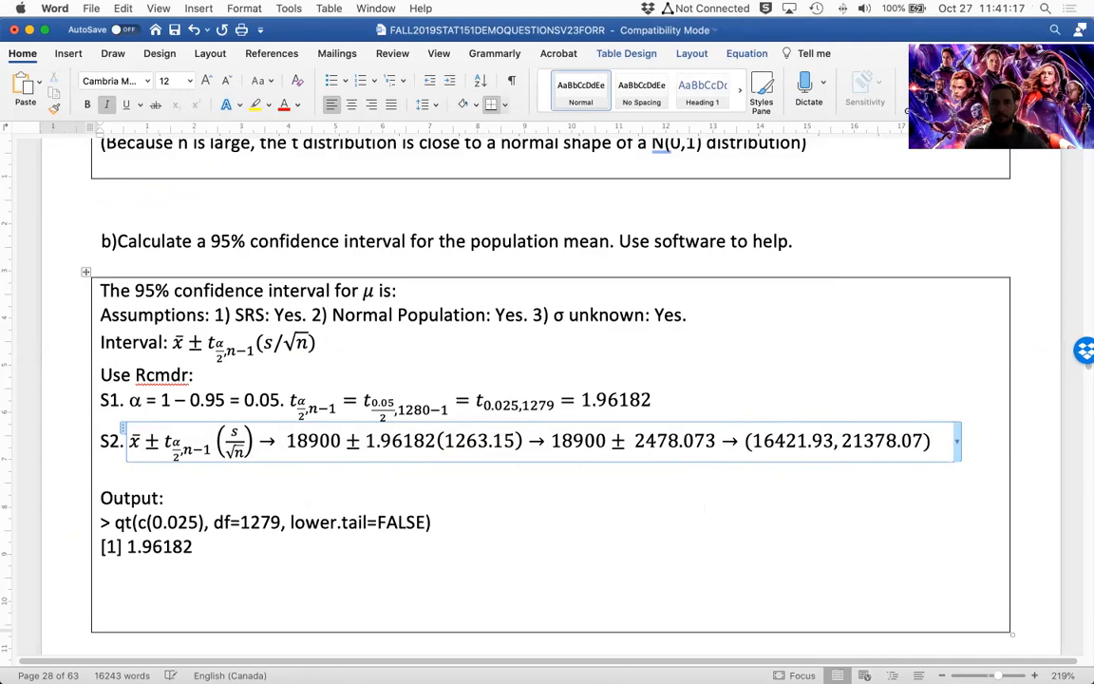
click(704, 384)
Step: Continue the part c answer after "We are 95% confident that" with "the average debt of all students in the"
scroll(703, 384, down, 2)
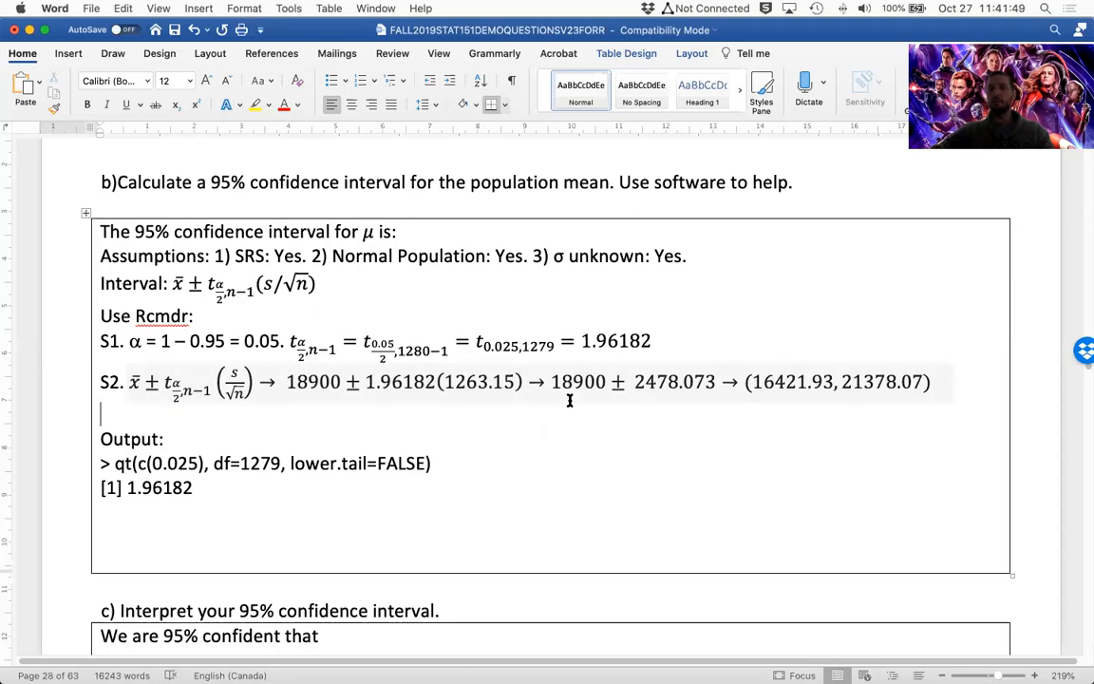
scroll(750, 481, down, 5)
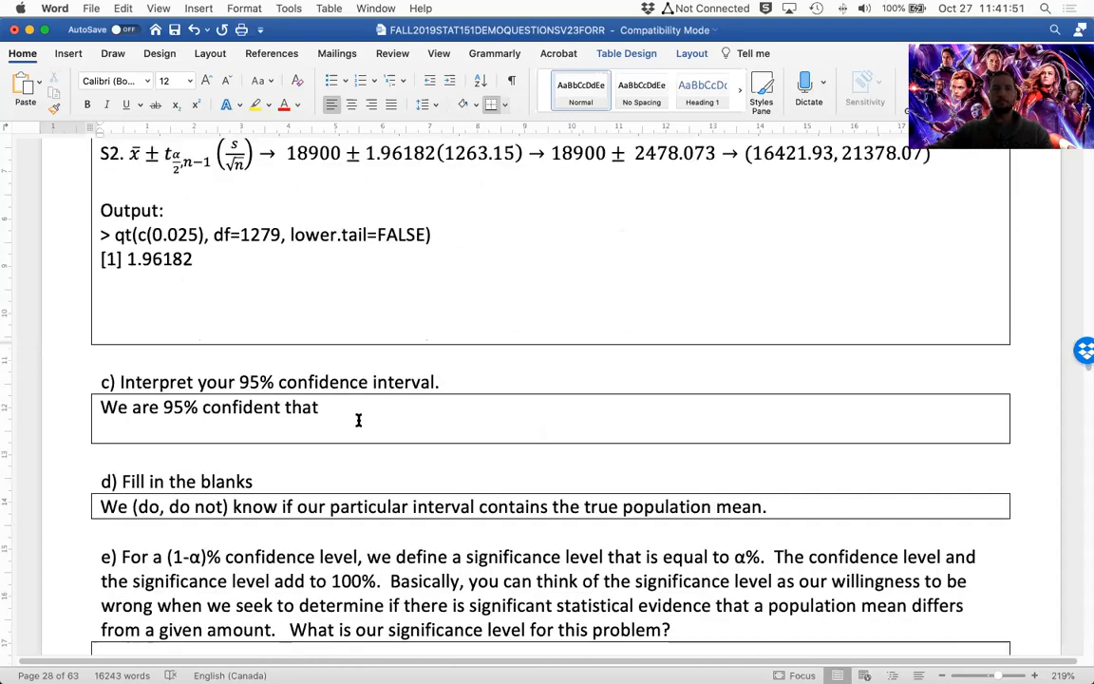
click(457, 401)
scroll(691, 411, up, 3)
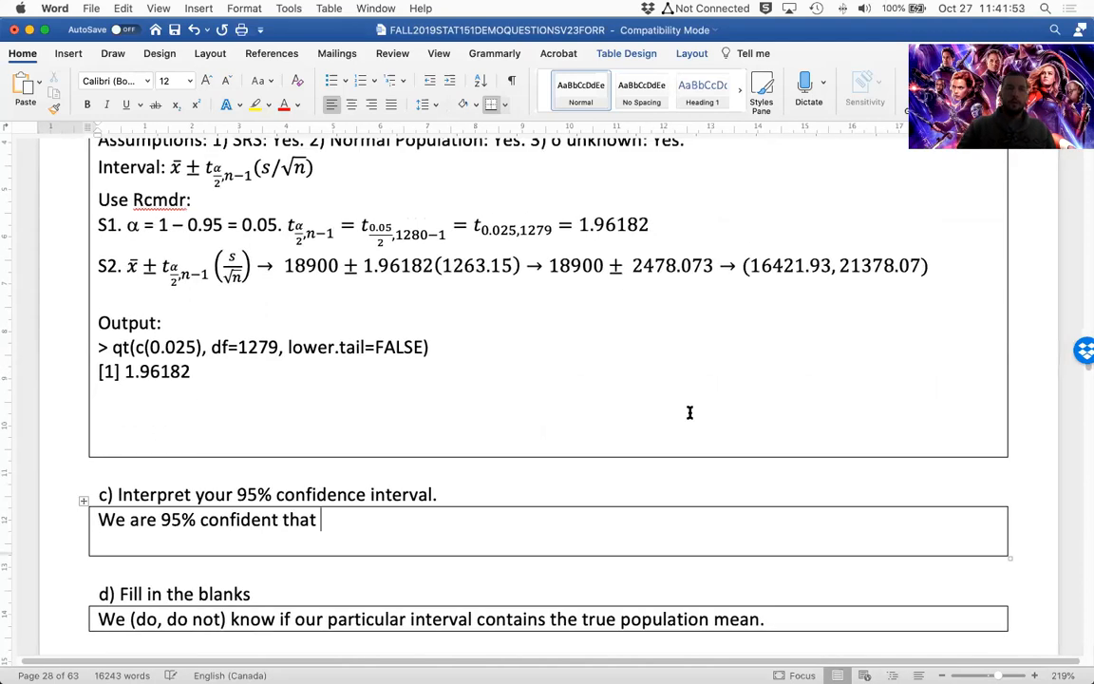
text(the )
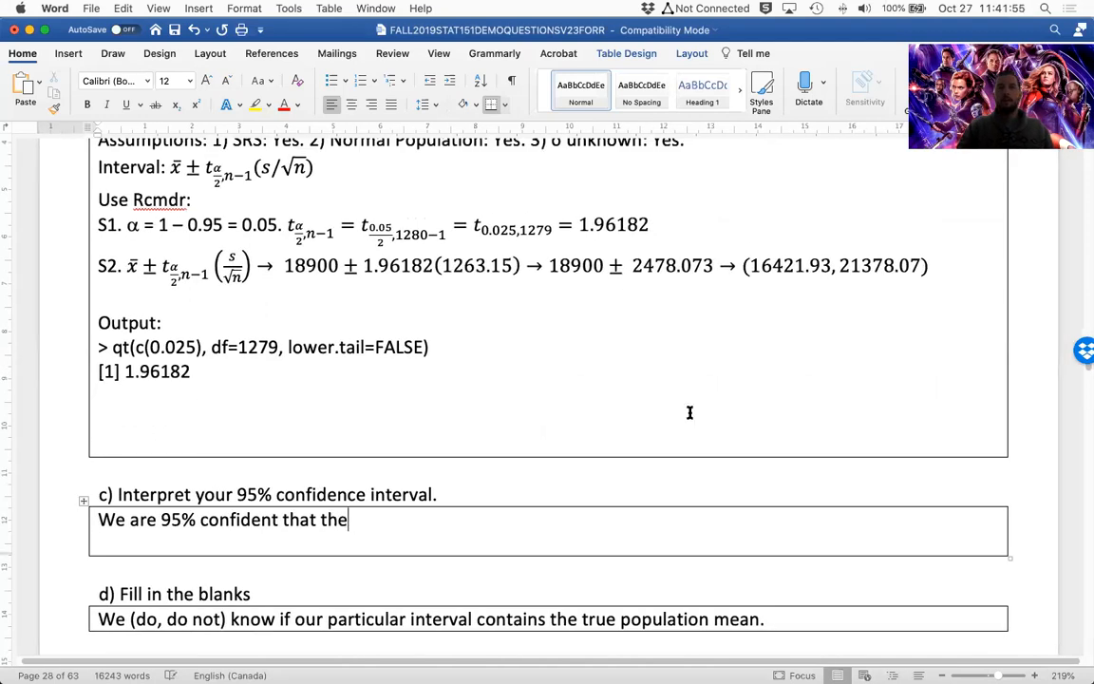
text(average debt)
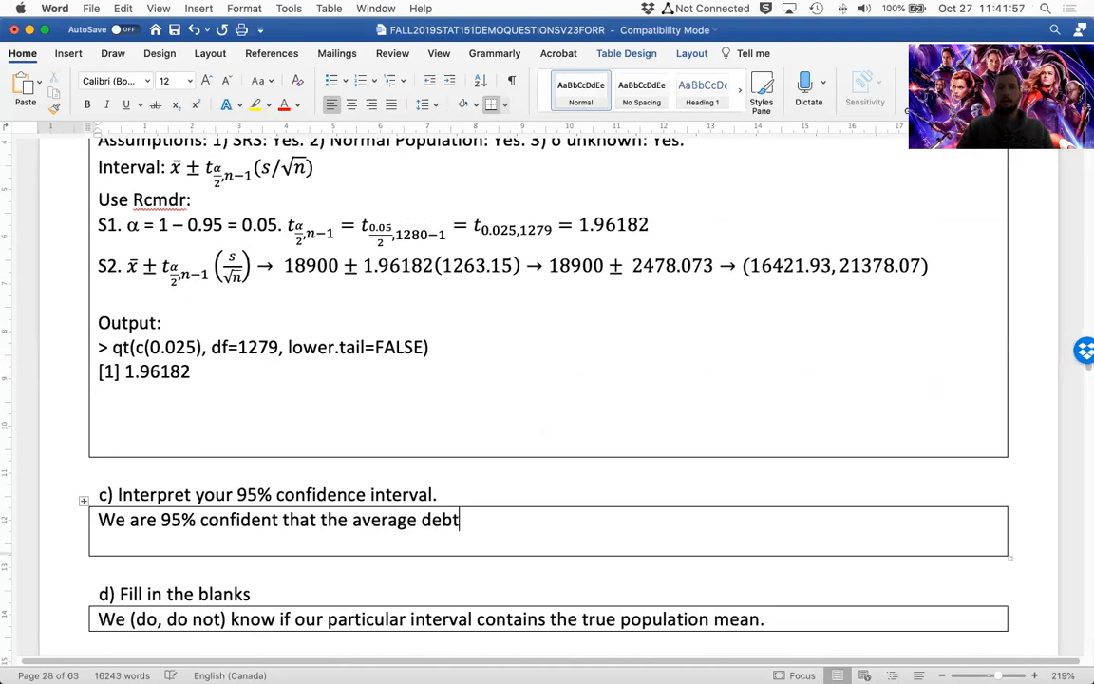
text( of all students in the)
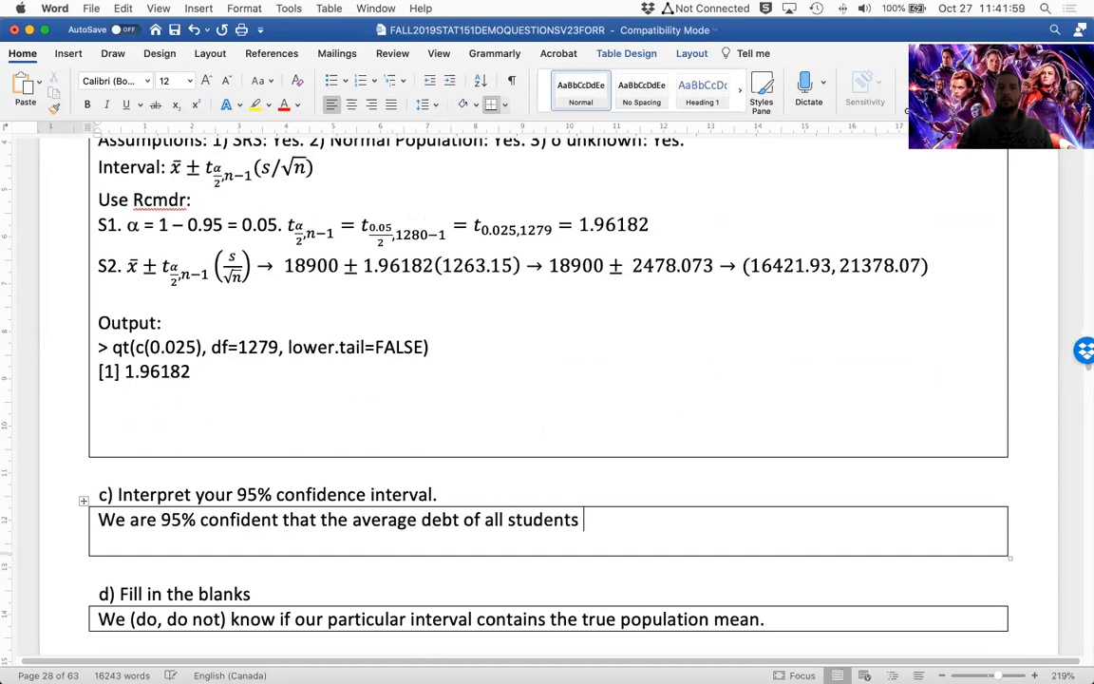
Step: Replace "average" with "population mean" in the part c sentence
click(353, 520)
text(population mean)
key(shift+Right)
key(shift+Right)
key(BackSpace)
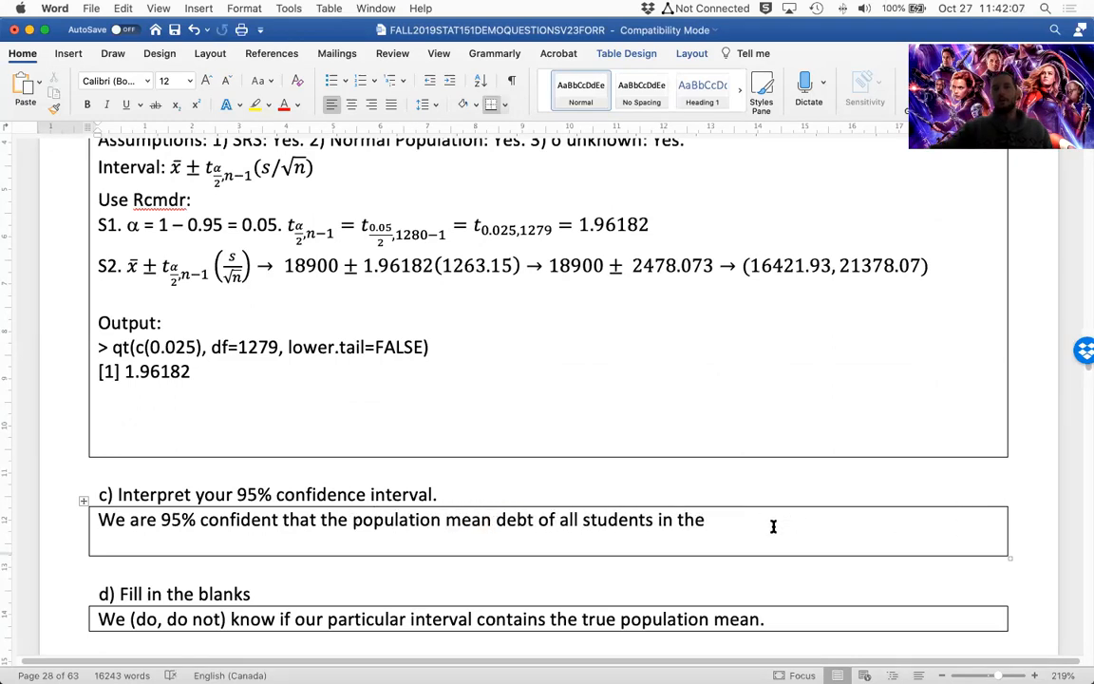
Step: Continue the part c sentence after "in the" with "population of interest is between"
key(BackSpace)
text(is thi)
key(BackSpace)
key(BackSpace)
key(BackSpace)
key(BackSpace)
key(BackSpace)
key(BackSpace)
text(e population of interest is between ()
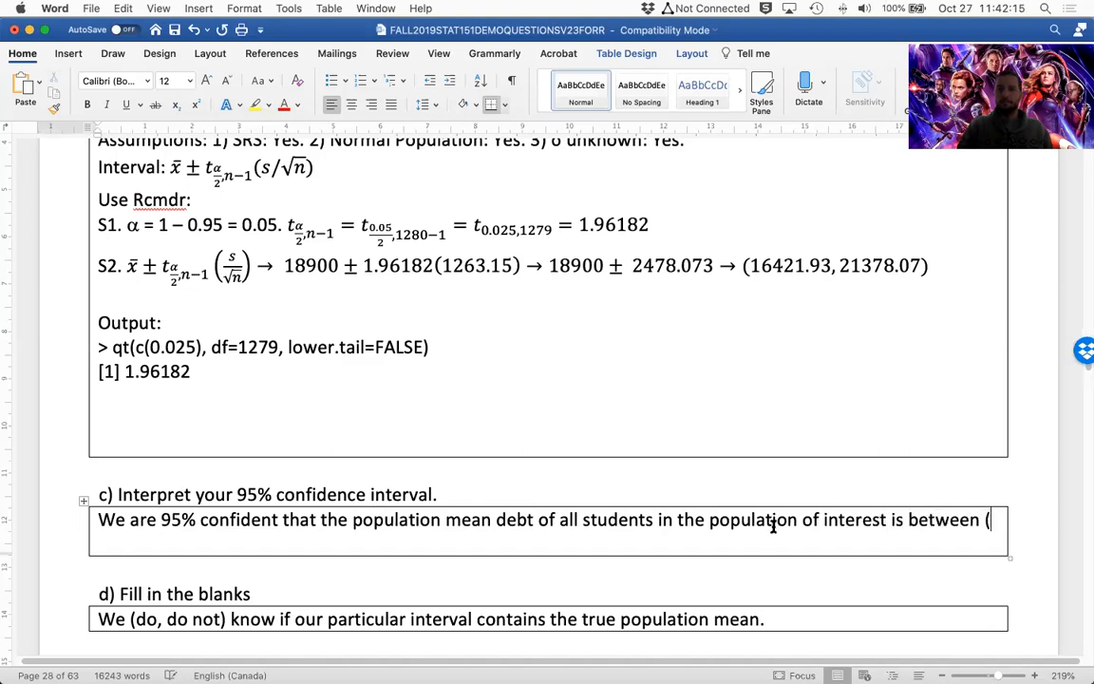
Step: Complete the part c sentence with the interval limits "$16,421.93 and $21,378.07.", without an opening parenthesis
text(16,)
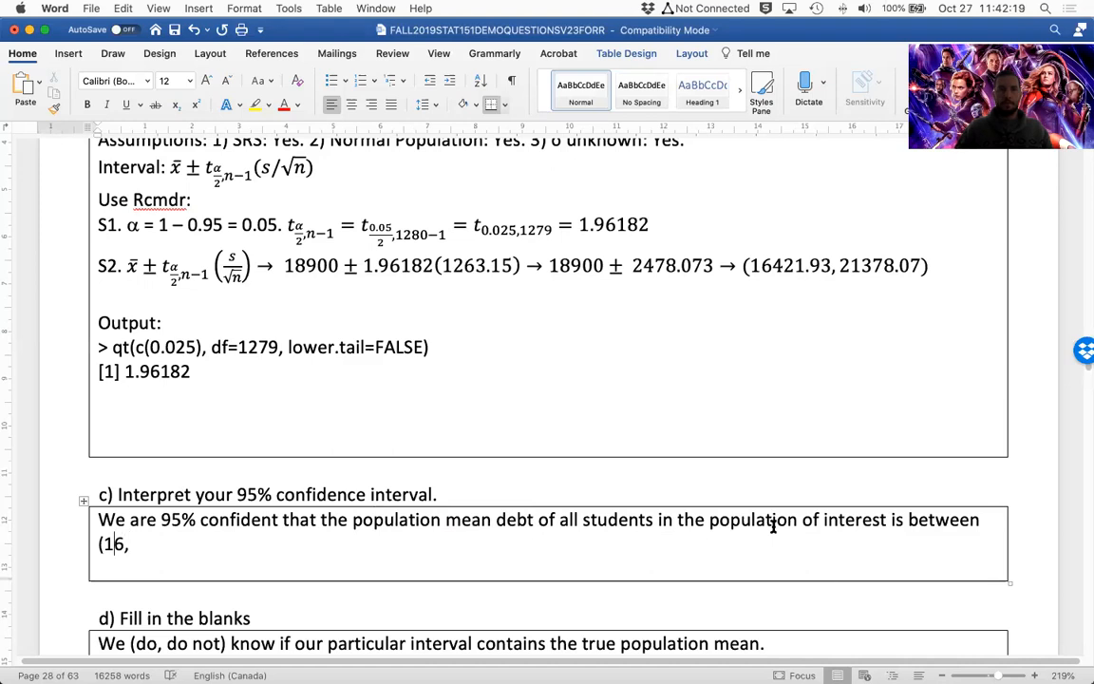
key(Left)
key(BackSpace)
text($16,)
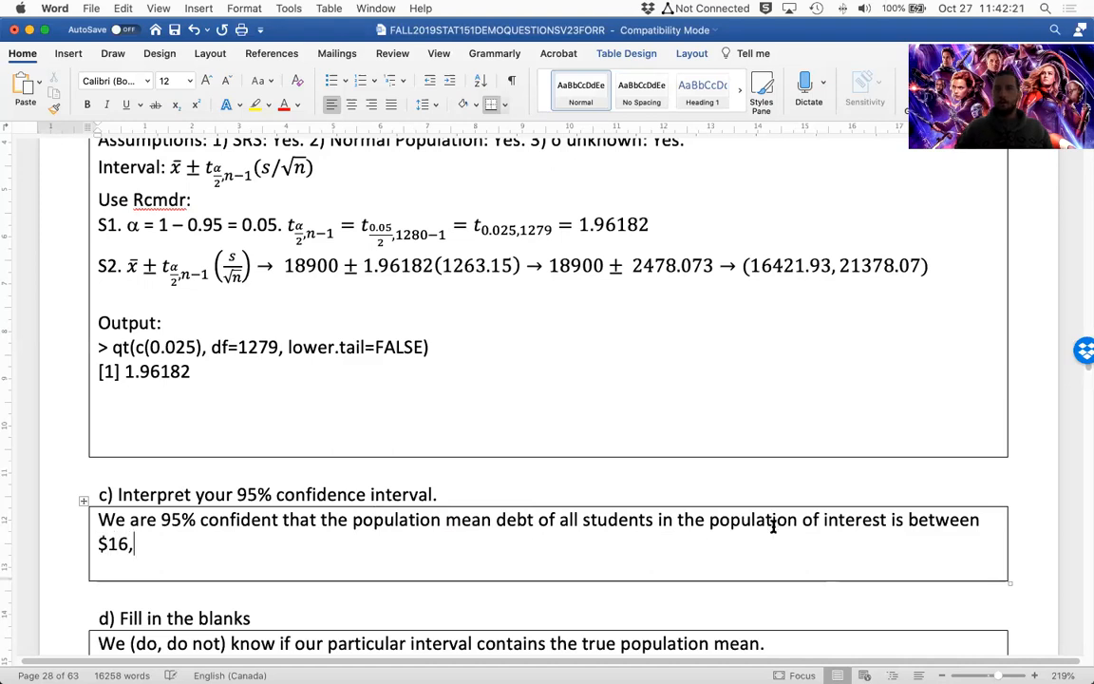
text(421.93 and $)
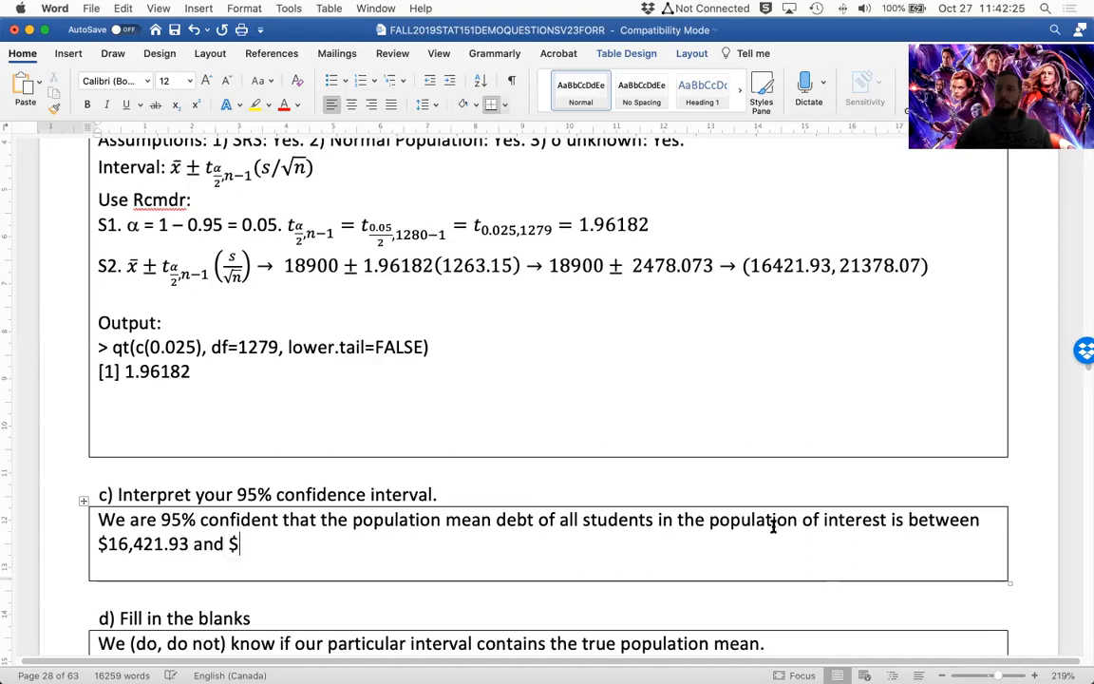
text(21,7=3)
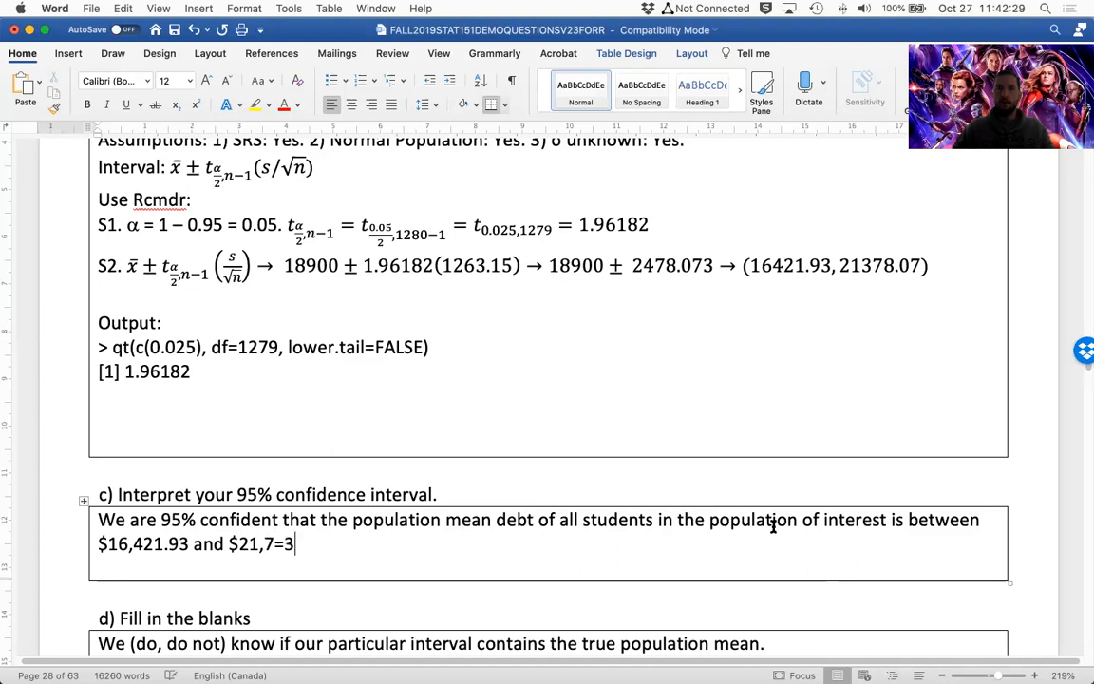
key(BackSpace)
key(BackSpace)
text(37)
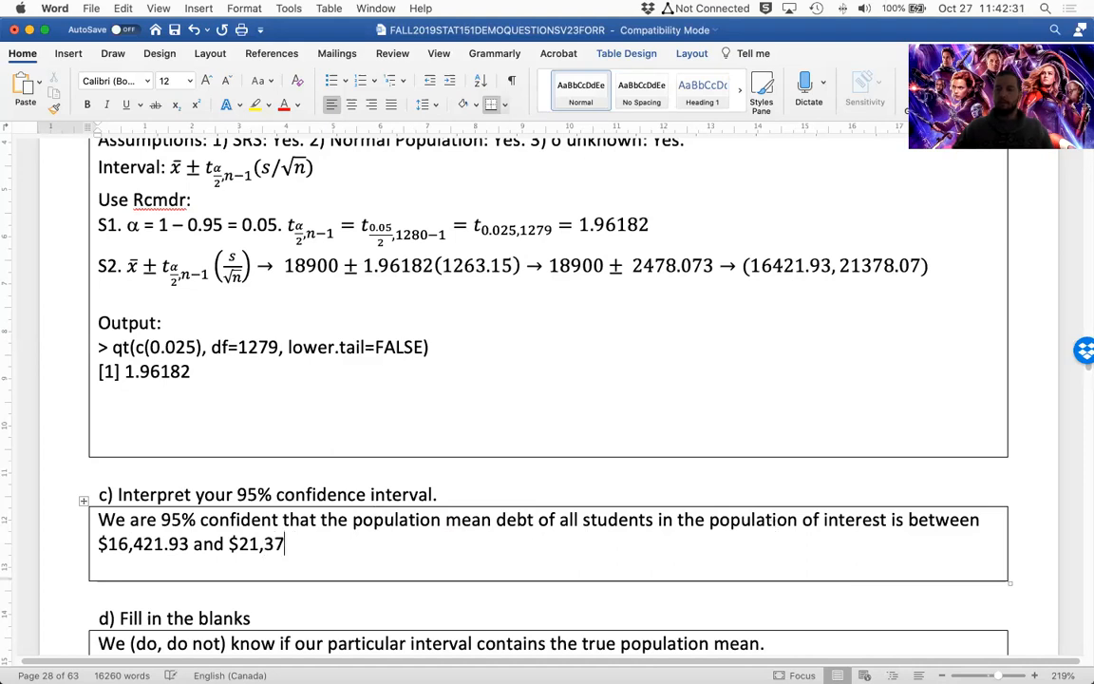
text(8.07.)
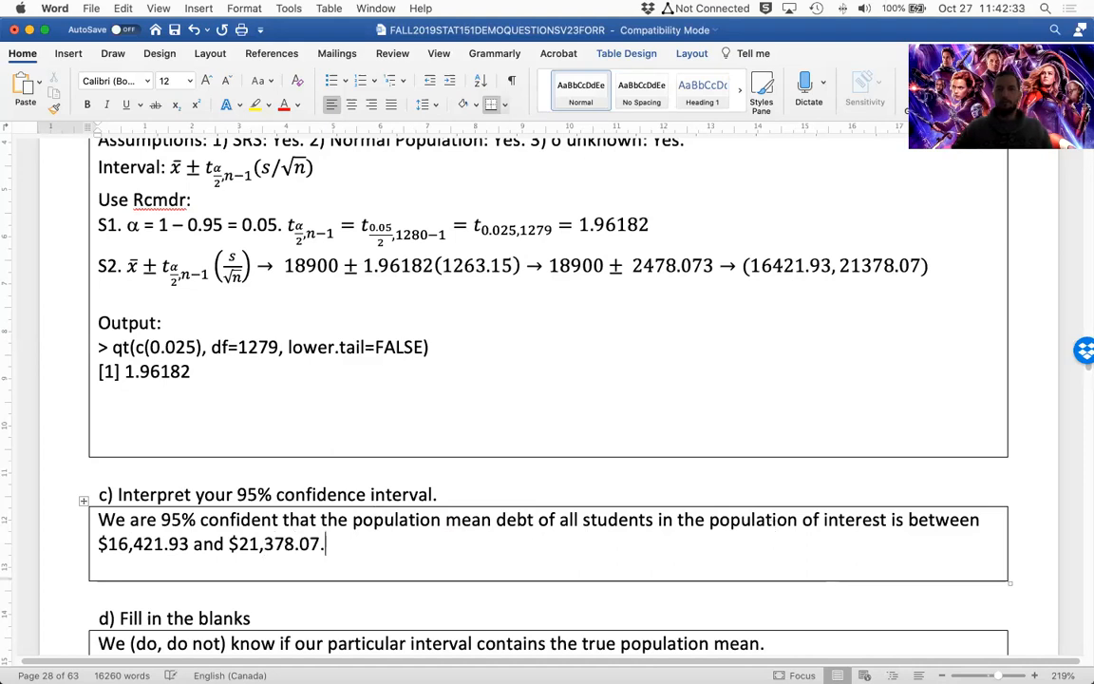
scroll(706, 438, down, 2)
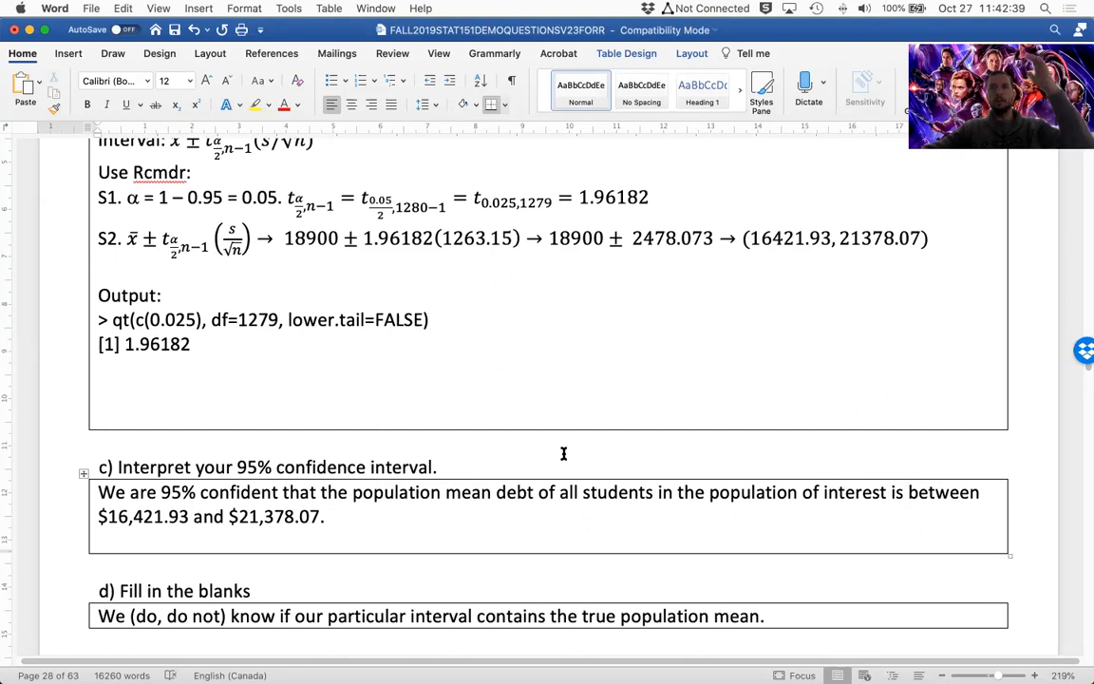
scroll(563, 454, down, 1)
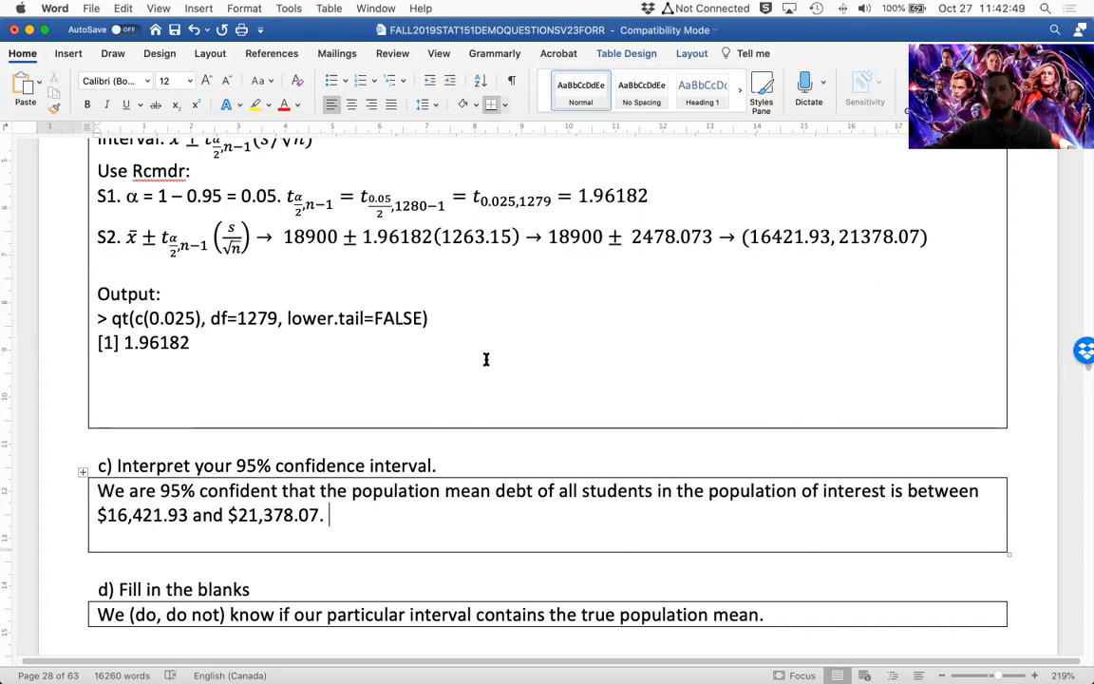
Step: Bold the "do not" choice in the part d sentence
scroll(516, 359, down, 3)
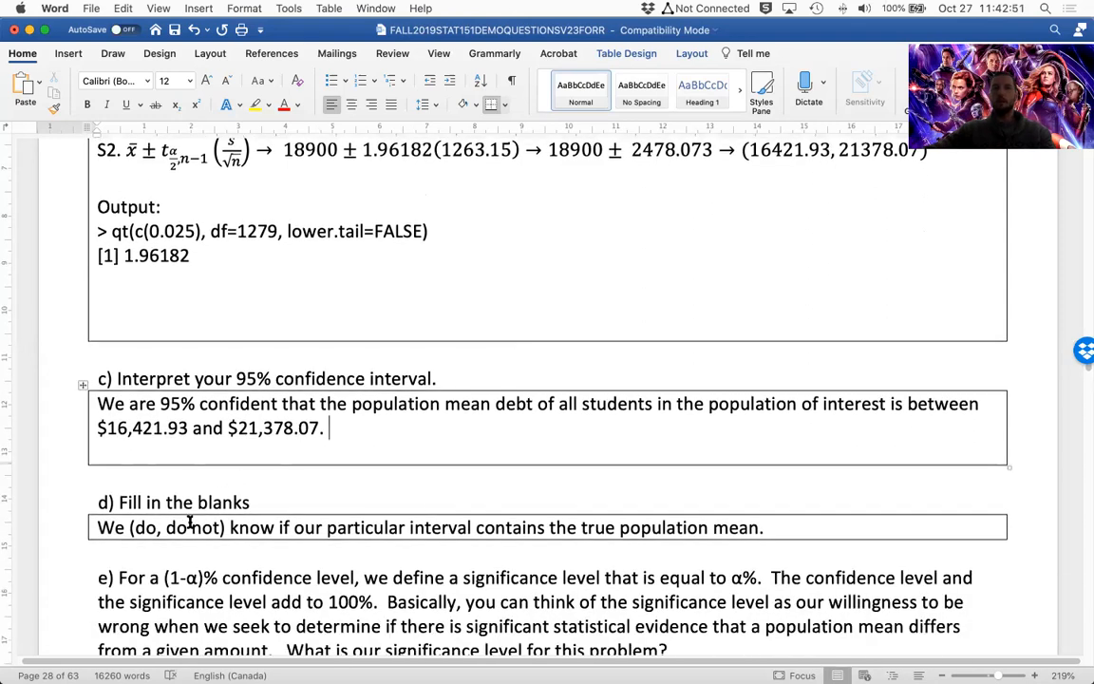
drag(165, 528, 224, 532)
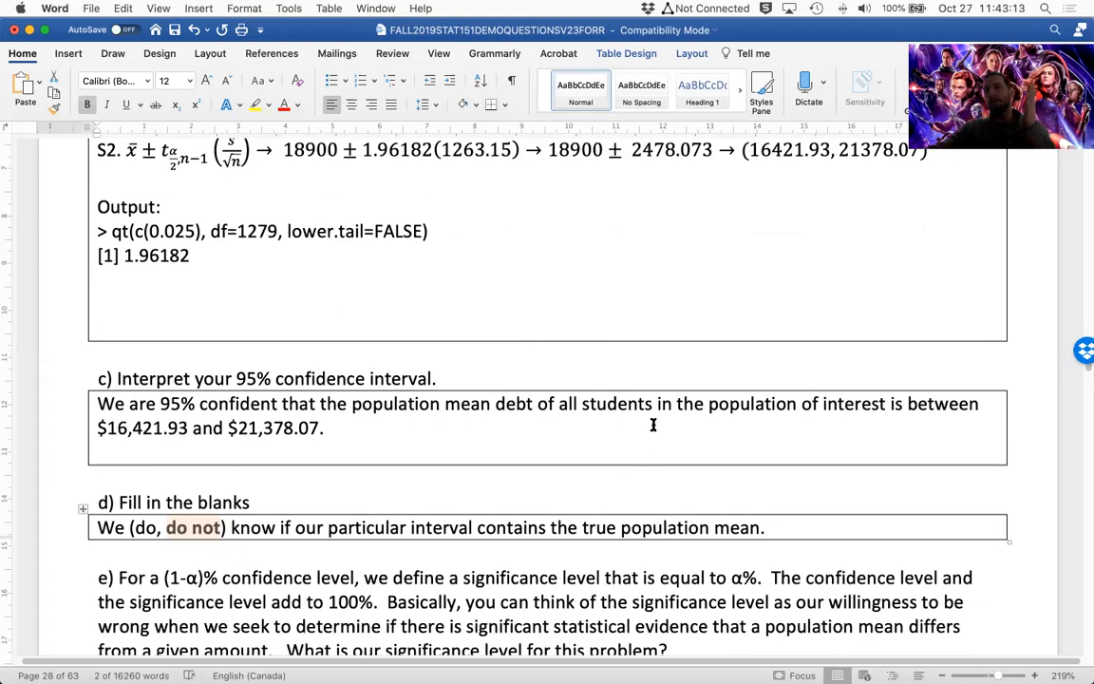
Step: Start the part e answer with "α = 1 – 0.95" in its empty answer box
scroll(635, 305, down, 5)
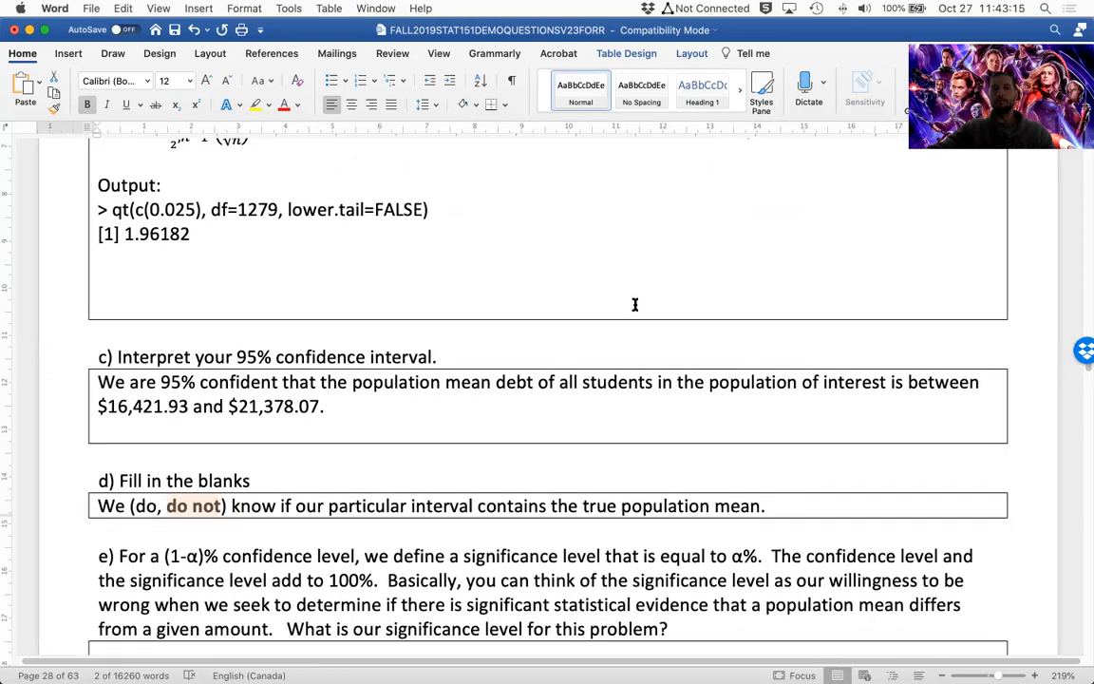
click(292, 526)
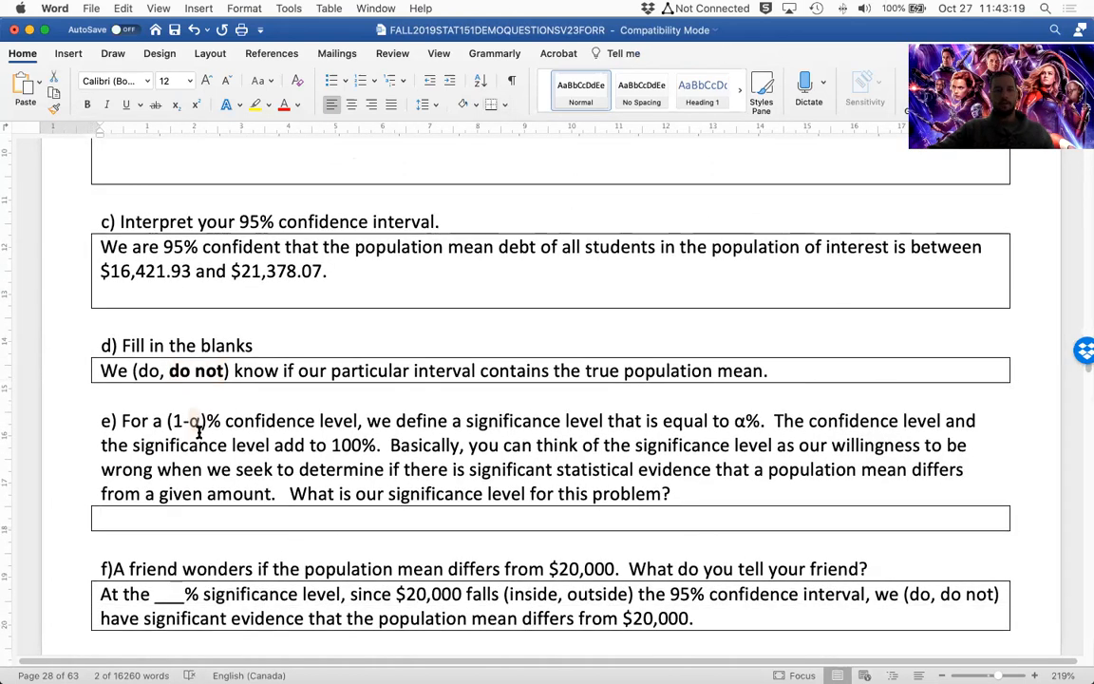
text(a = 1)
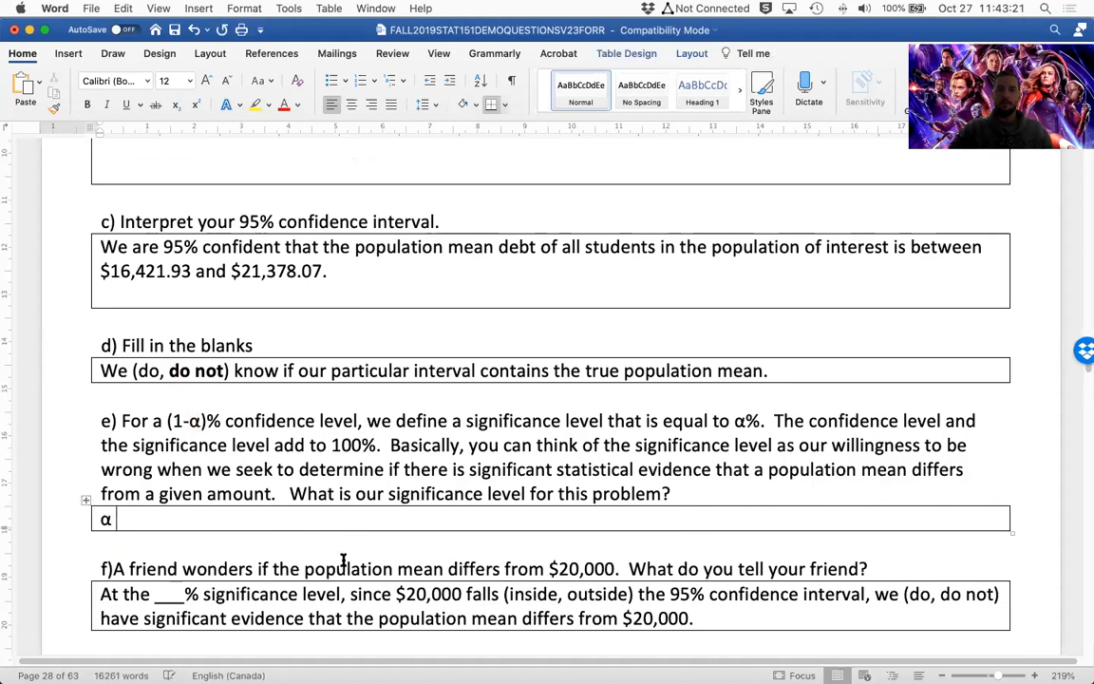
text( - 9)
key(BackSpace)
text(0.95)
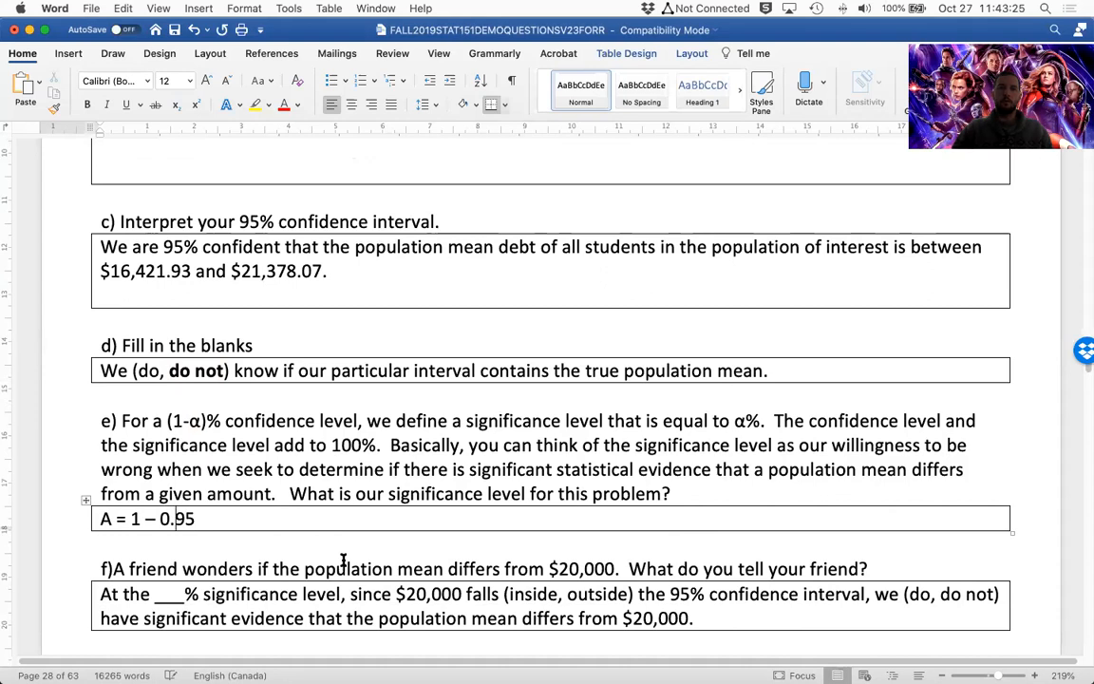
Step: Change the part e expression from decimals to percentages so that it reads "100 – 95"
key(Left)
key(Left)
key(Left)
key(Left)
key(Left)
key(Left)
key(Left)
text(00)
key(Right)
key(Right)
key(Right)
key(Right)
key(BackSpace)
key(BackSpace)
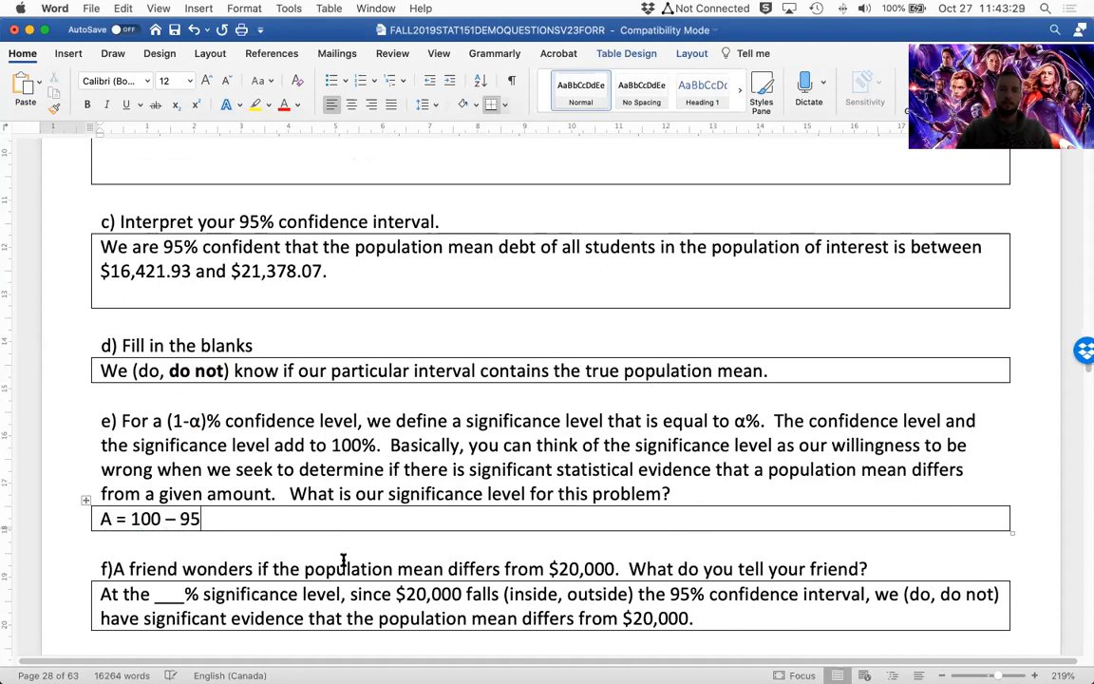
Step: Complete the part e calculation after "95" with "% = 5%"
text($ = 5$)
key(BackSpace)
text(%)
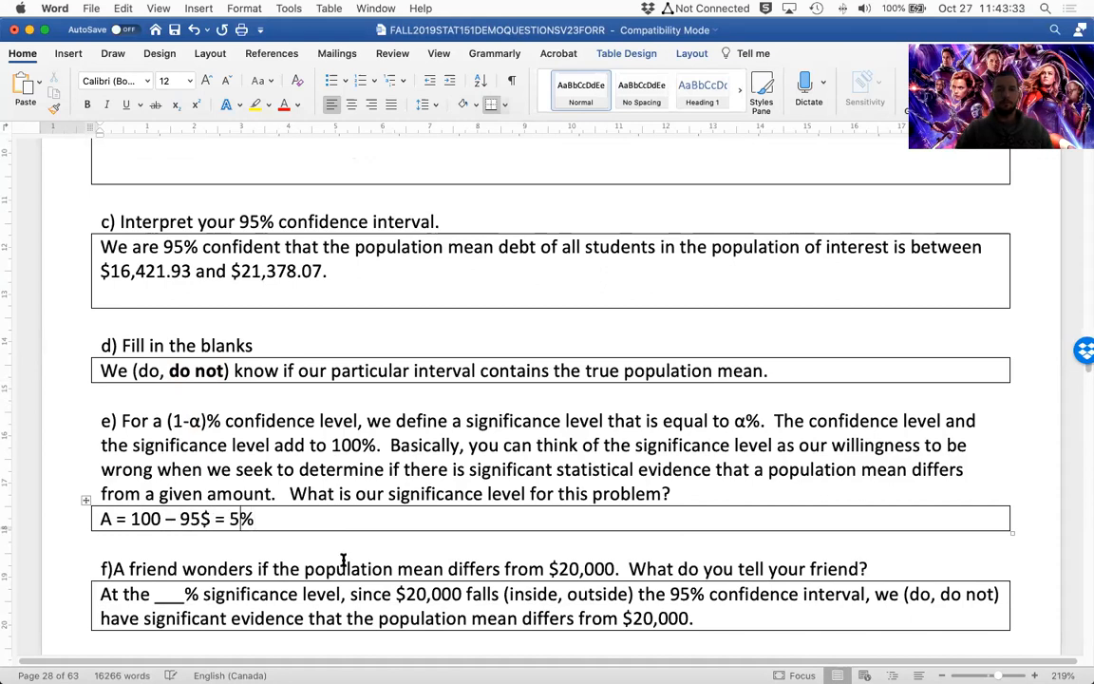
key(BackSpace)
text(%)
Step: Replace the autocorrected capital A at the start of the part e answer with "α"
key(Left)
key(Left)
key(Left)
key(Left)
key(Left)
key(Left)
key(Left)
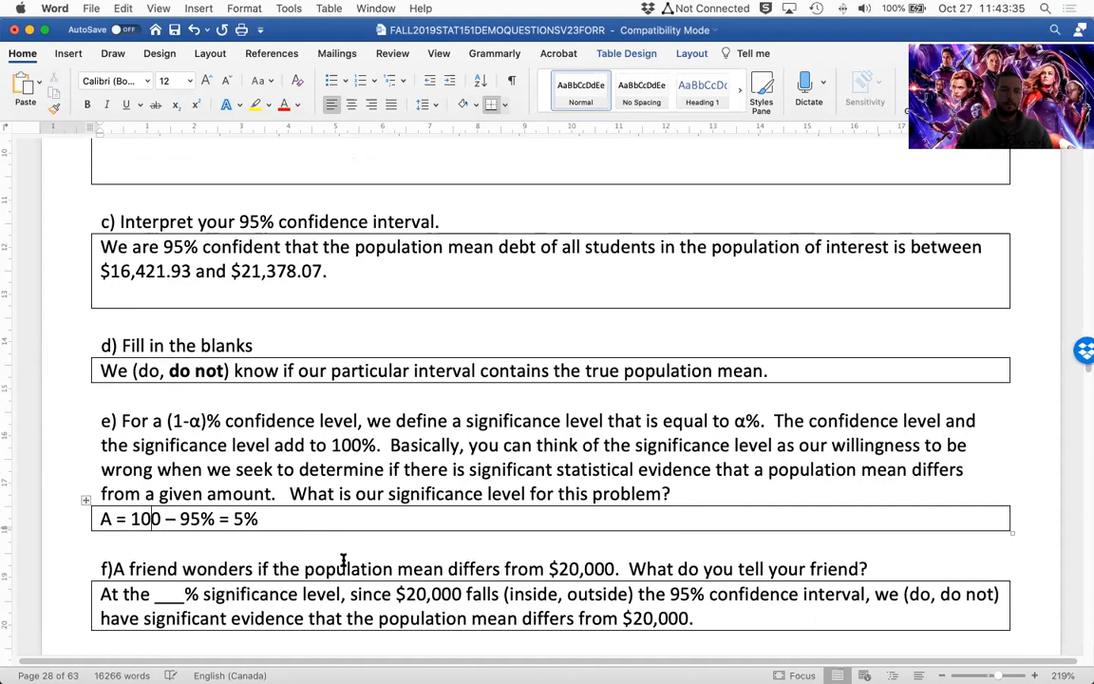
key(Home)
key(shift+Right)
text(α)
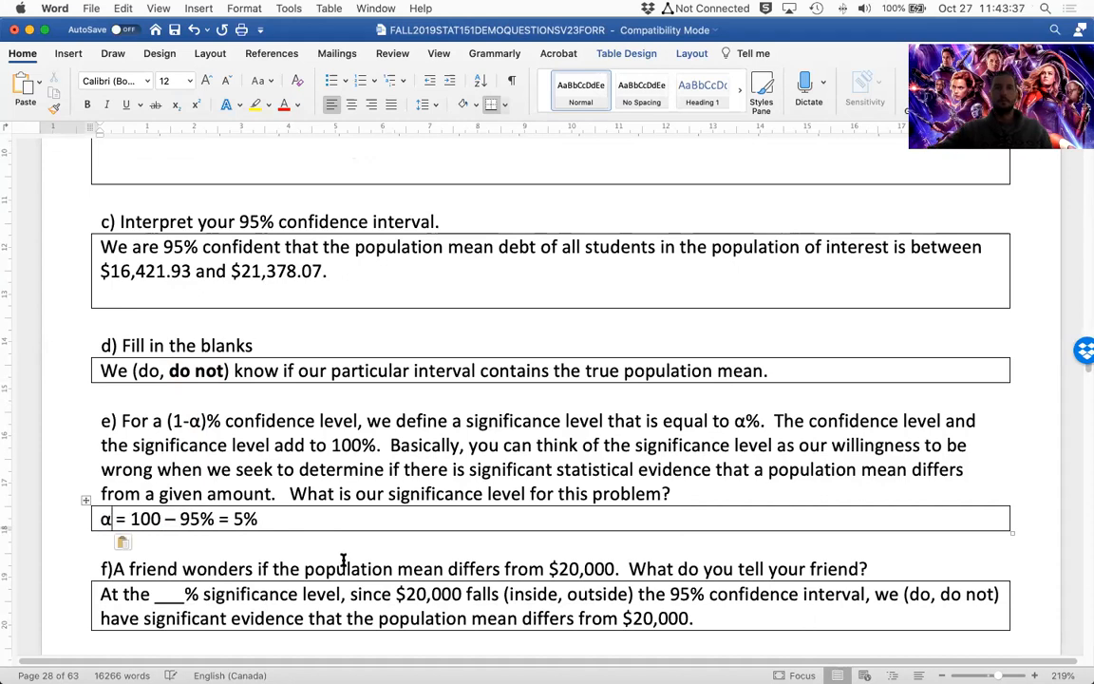
Step: Fill the significance-level blank in the part f sentence with 5
scroll(469, 495, down, 5)
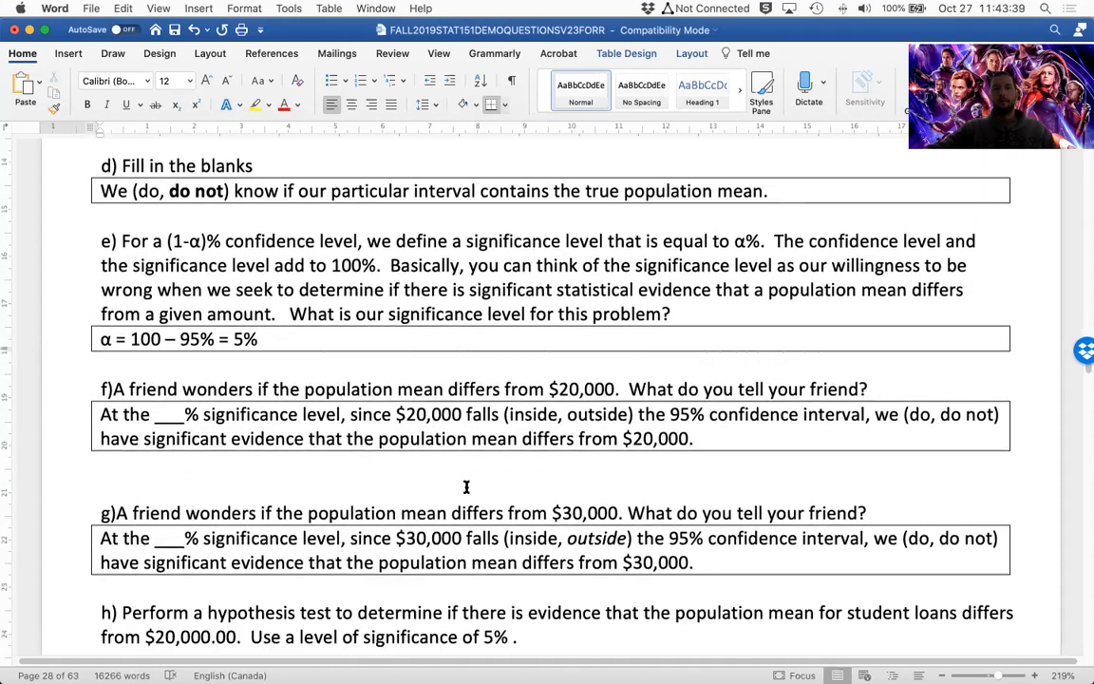
drag(184, 392, 157, 394)
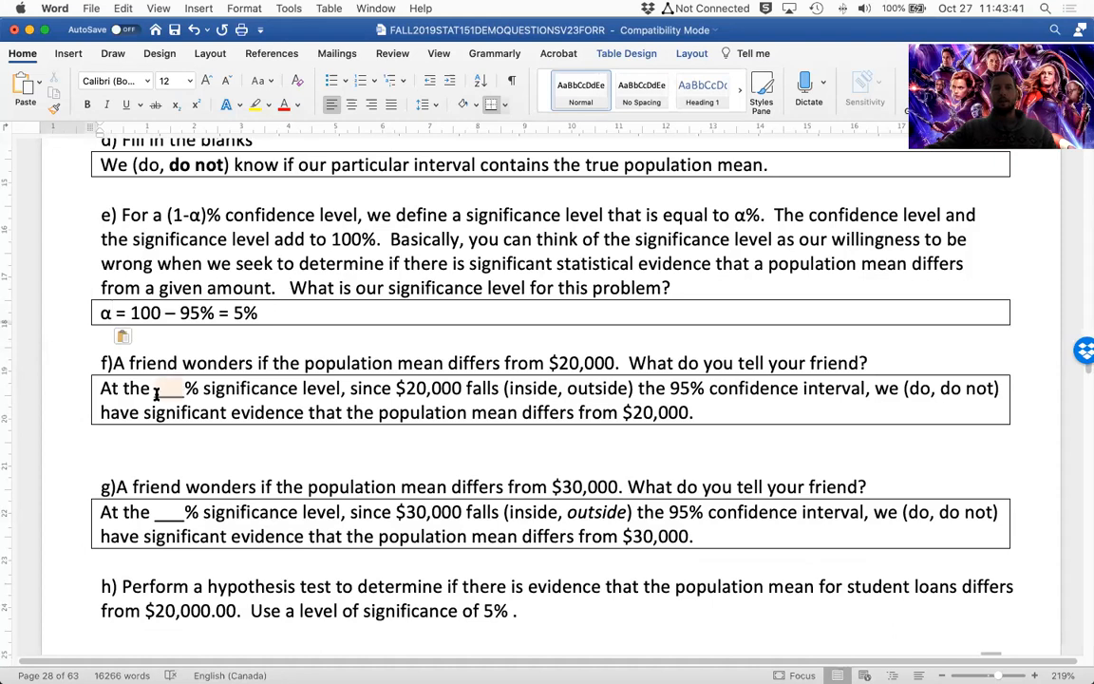
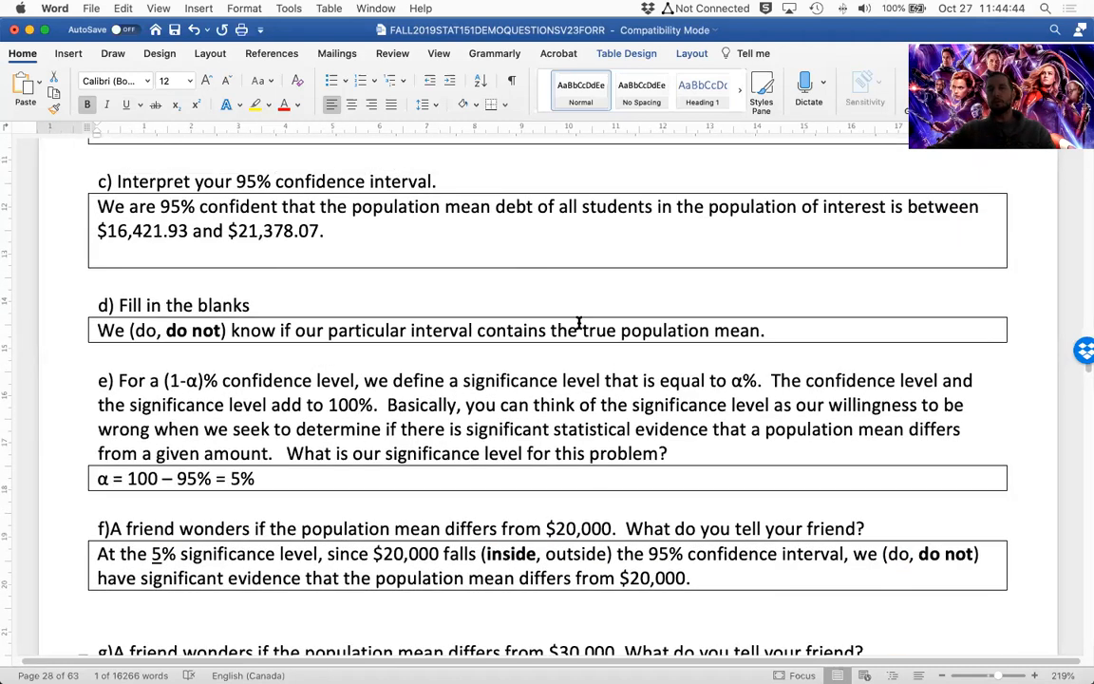
Step: Review the answers to parts d through g and read question 18 on doctors' weekly exercise, including the name of its data file
scroll(590, 302, down, 14)
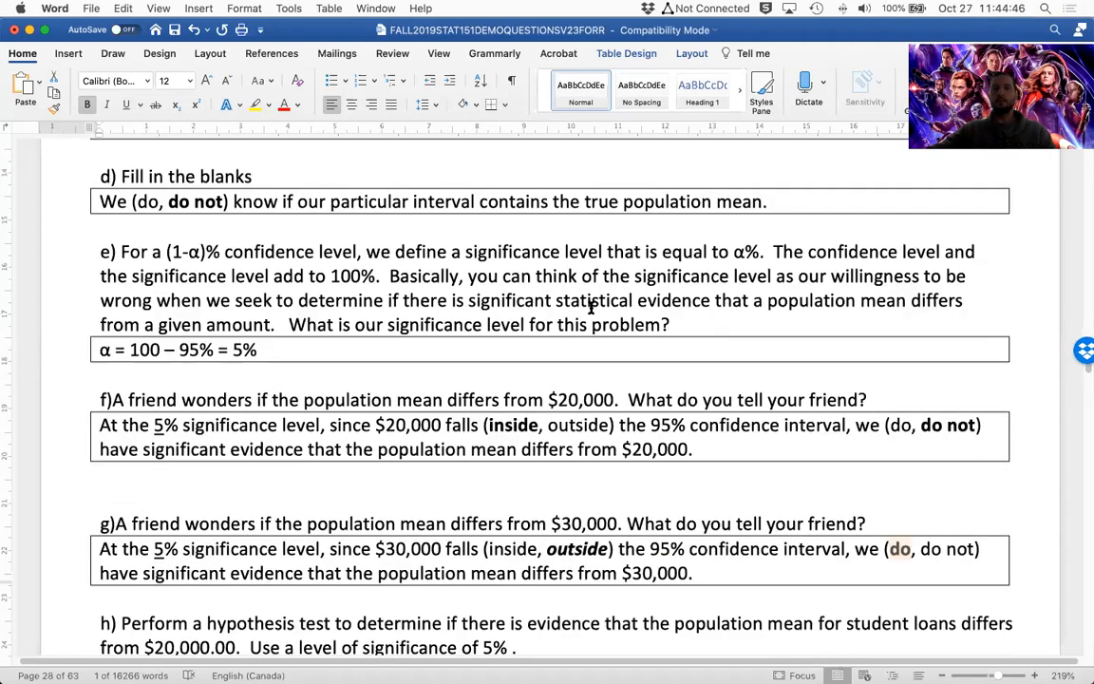
scroll(591, 316, up, 14)
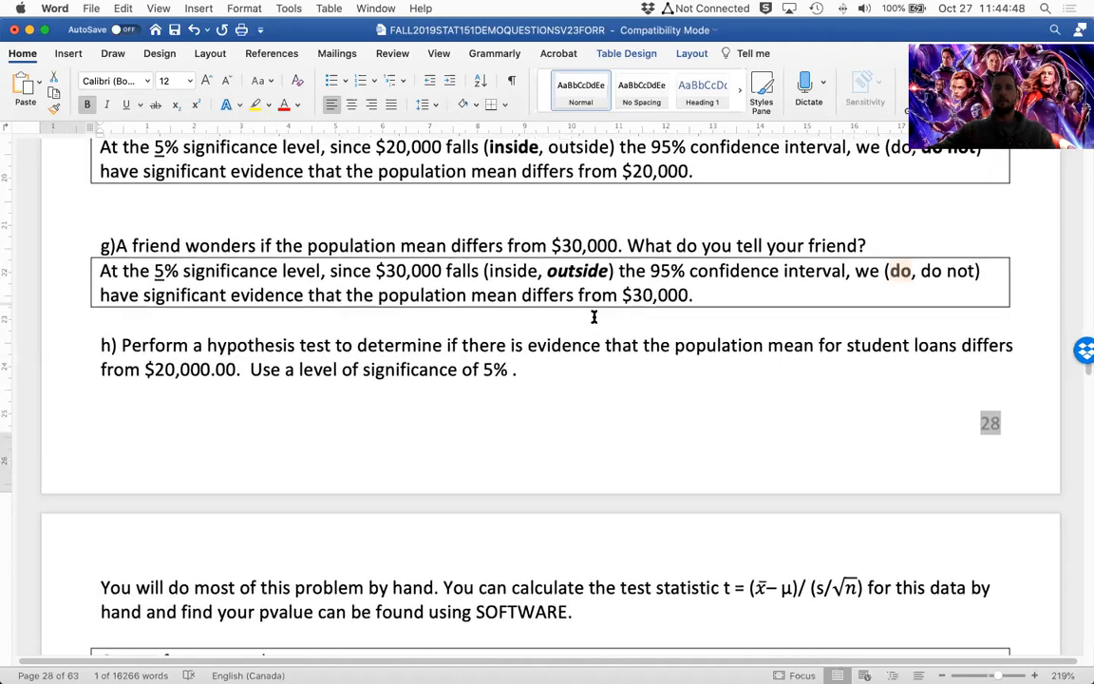
scroll(598, 318, down, 3)
scroll(601, 320, up, 1)
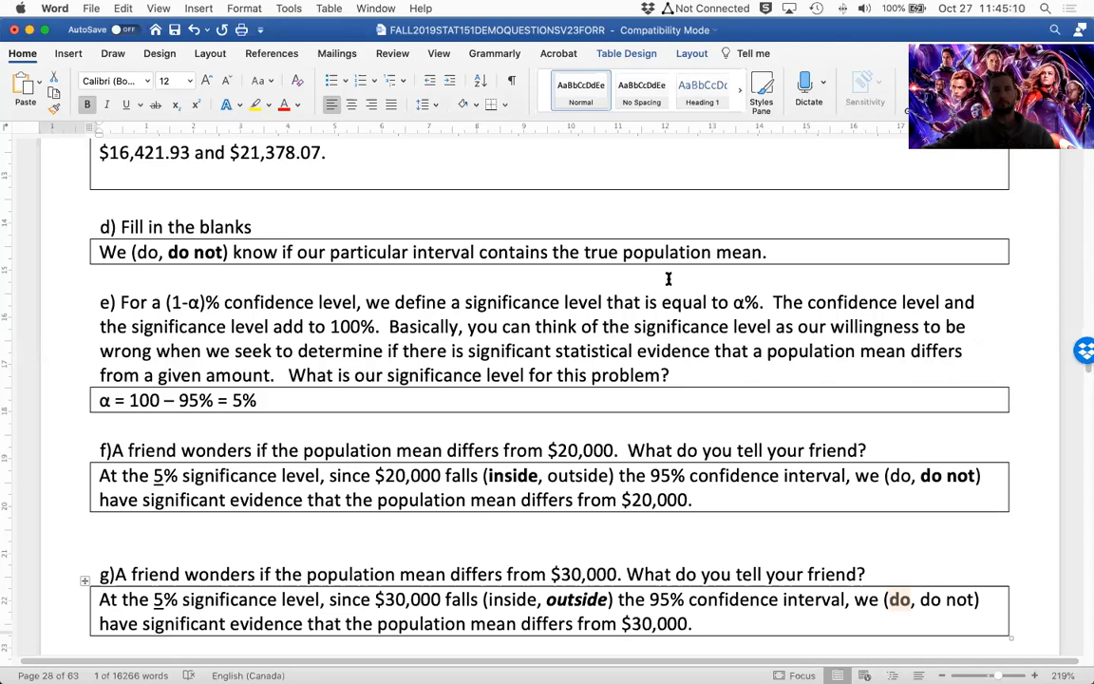
scroll(668, 279, down, 5)
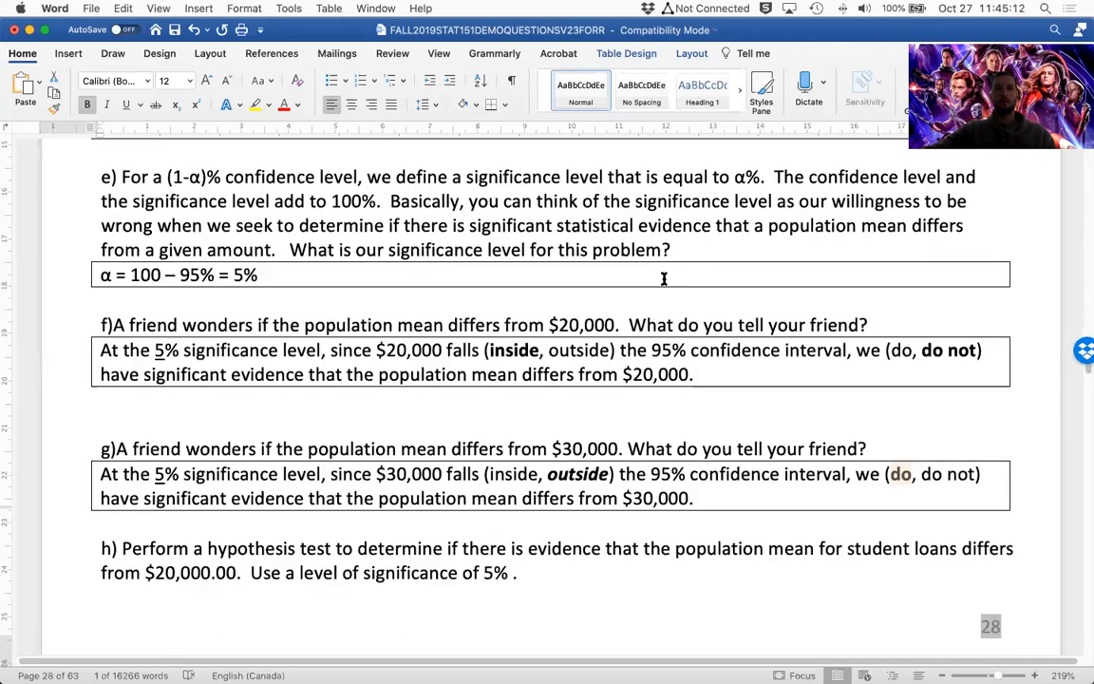
scroll(663, 278, down, 15)
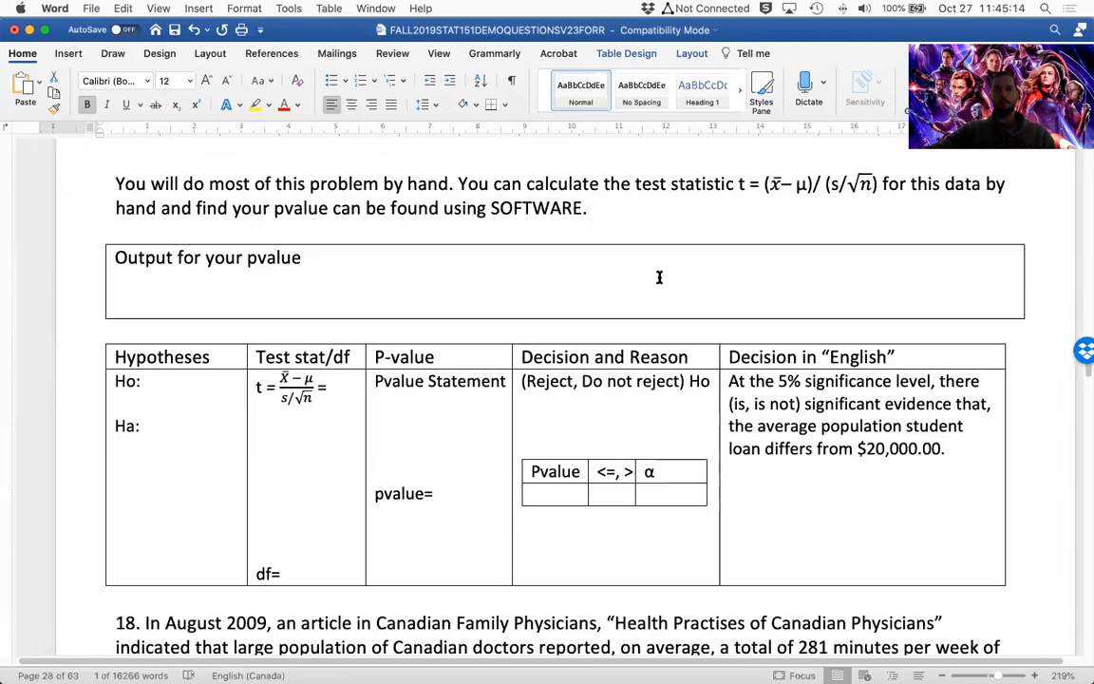
scroll(655, 278, down, 7)
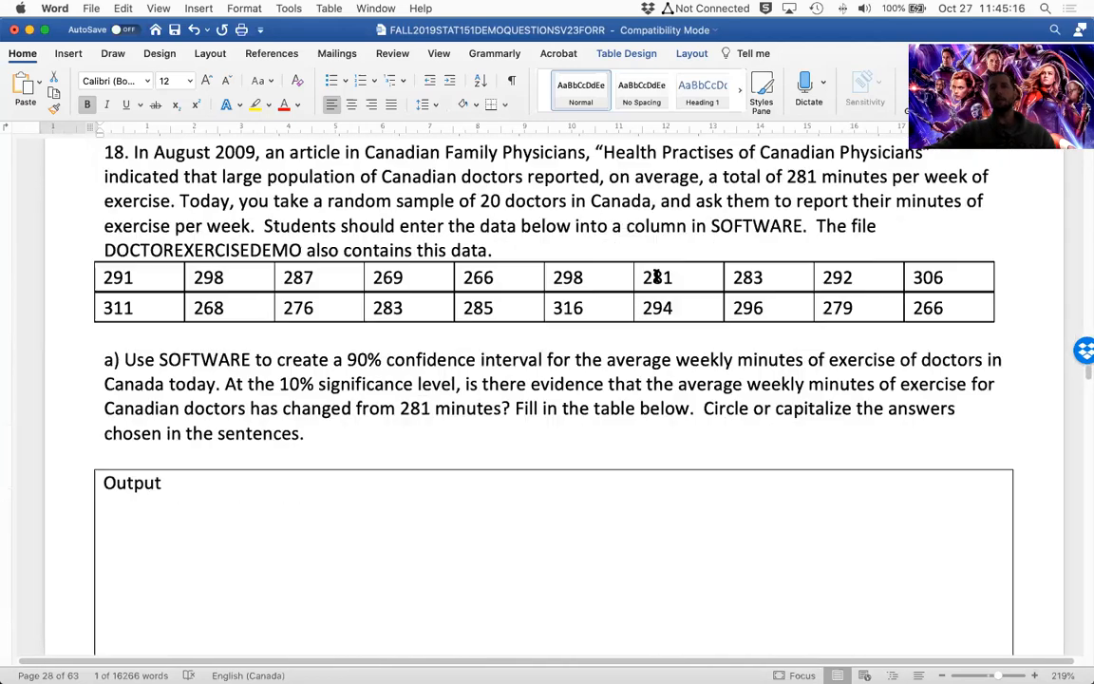
scroll(656, 270, up, 1)
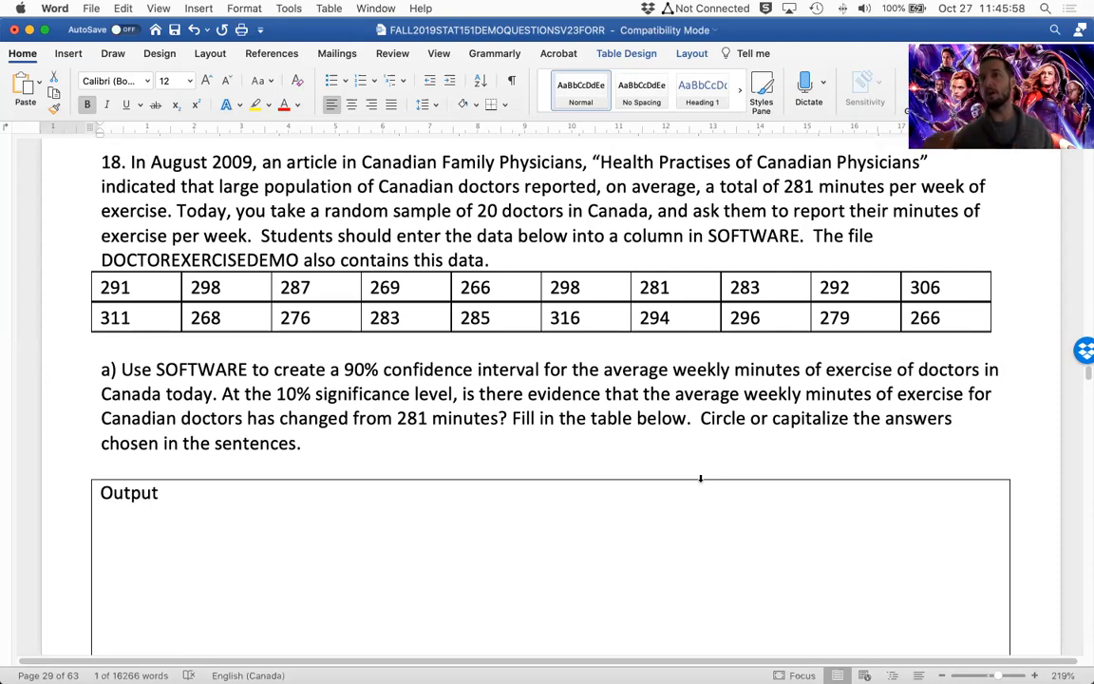
scroll(700, 479, up, 1)
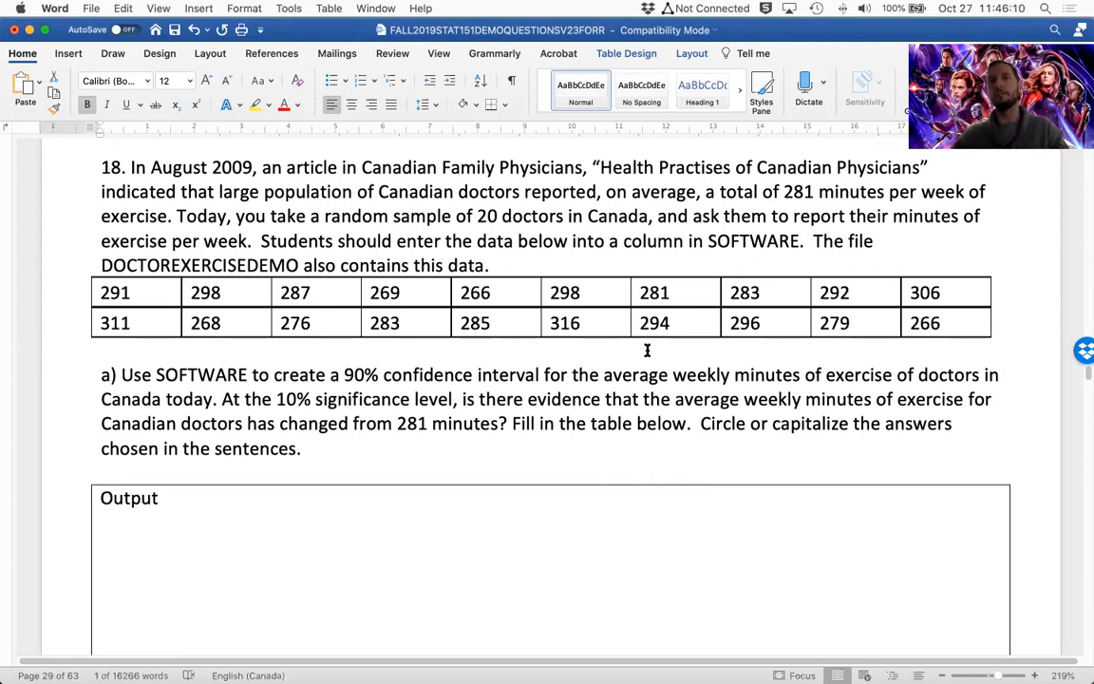
scroll(647, 347, down, 1)
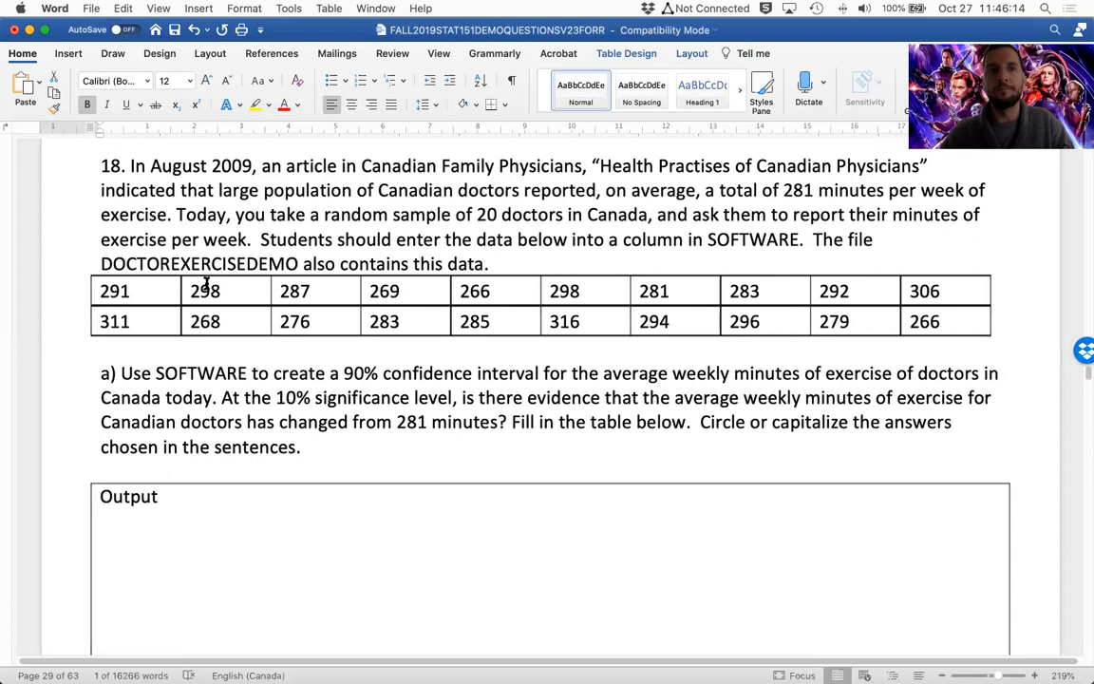
drag(101, 264, 298, 264)
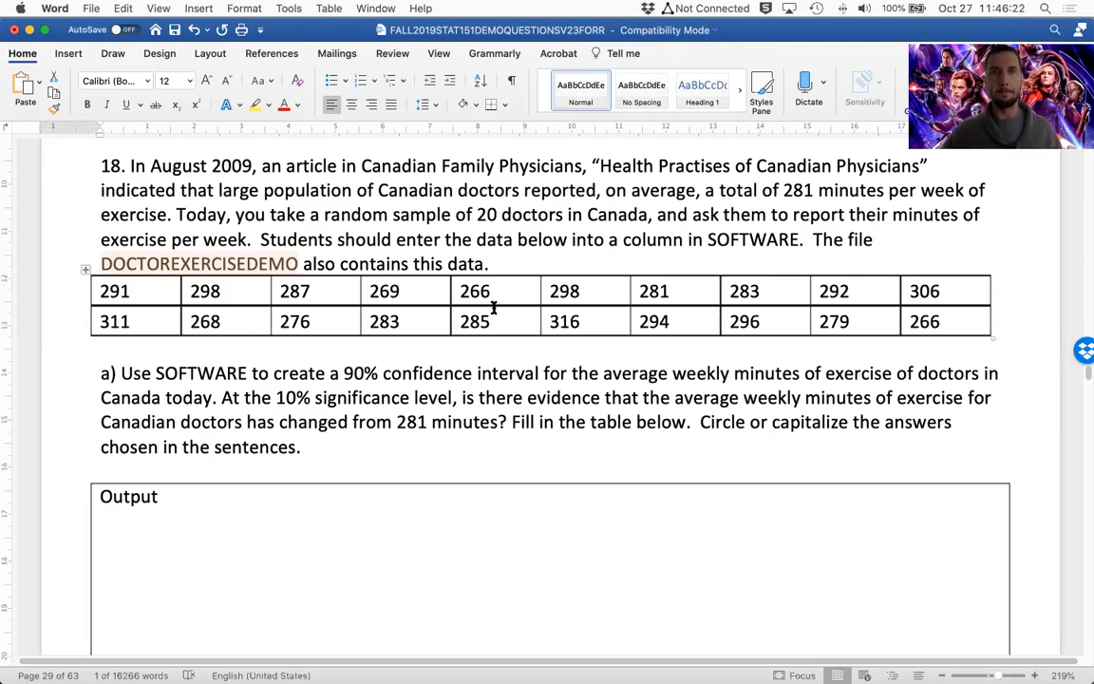
Step: Switch to R Commander and start importing a data set from an Excel file
key(ctrl+Up)
click(402, 354)
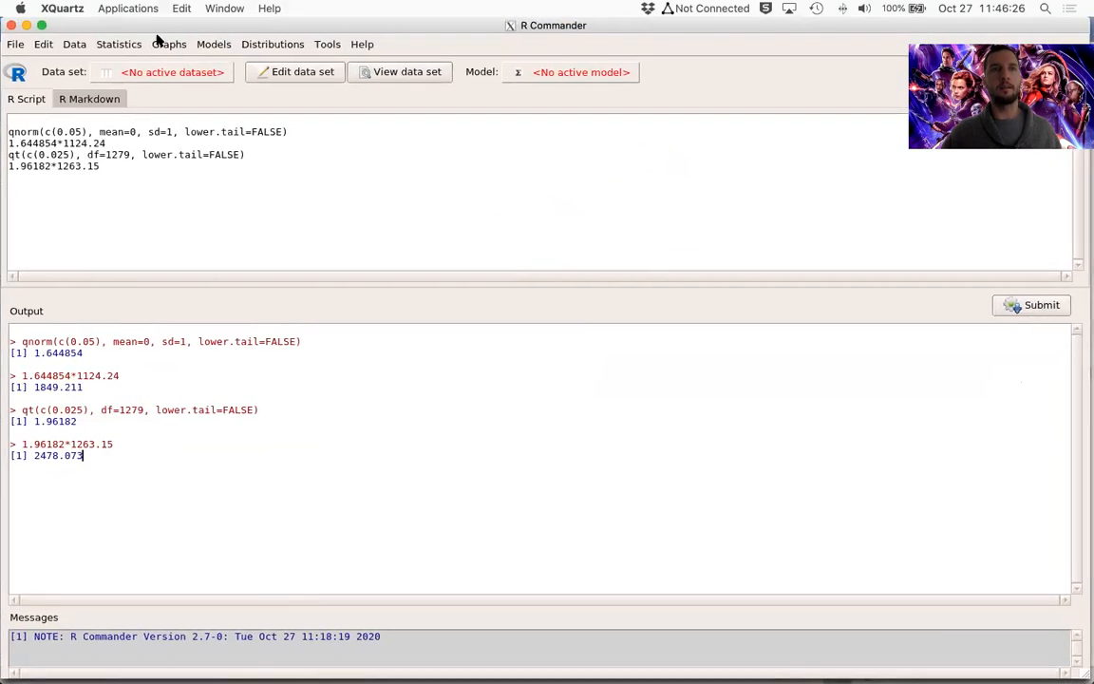
click(74, 44)
mouse_move(98, 120)
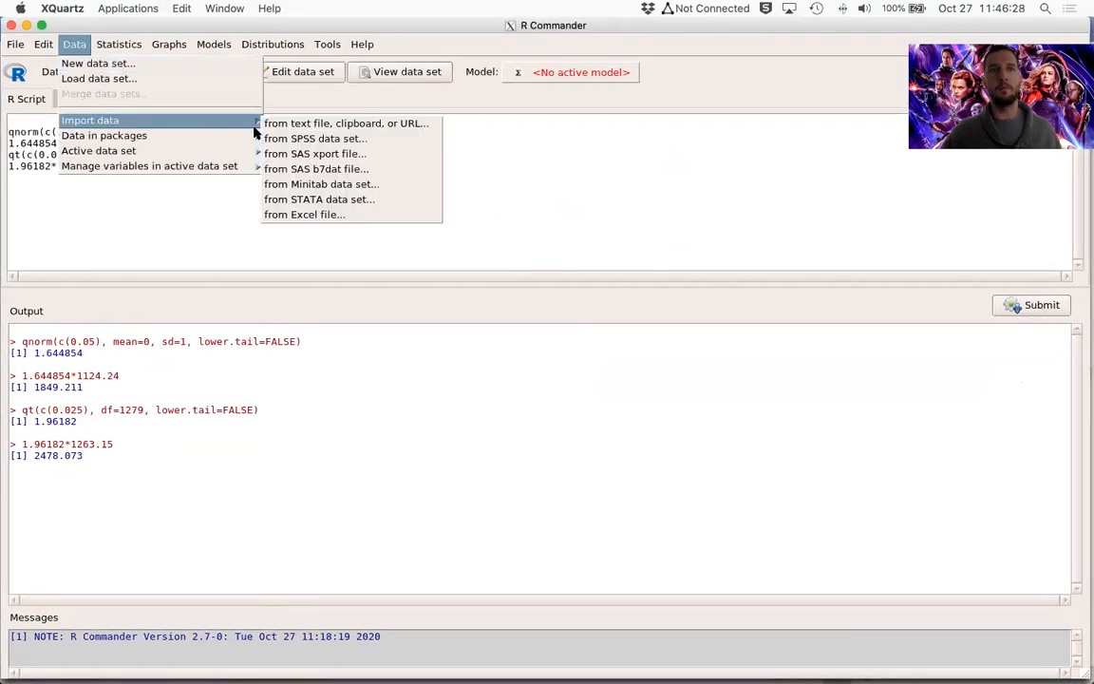
click(300, 215)
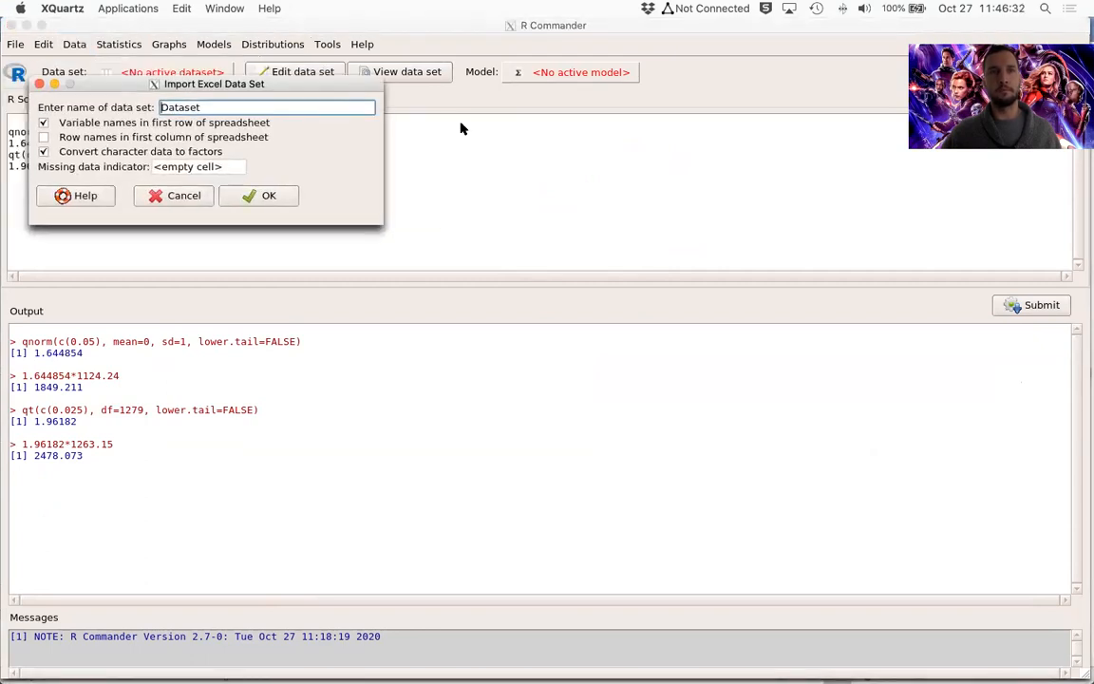
Step: Name the imported data set DoctorDataSet, keep the default import options and proceed to the file selection
text(DO)
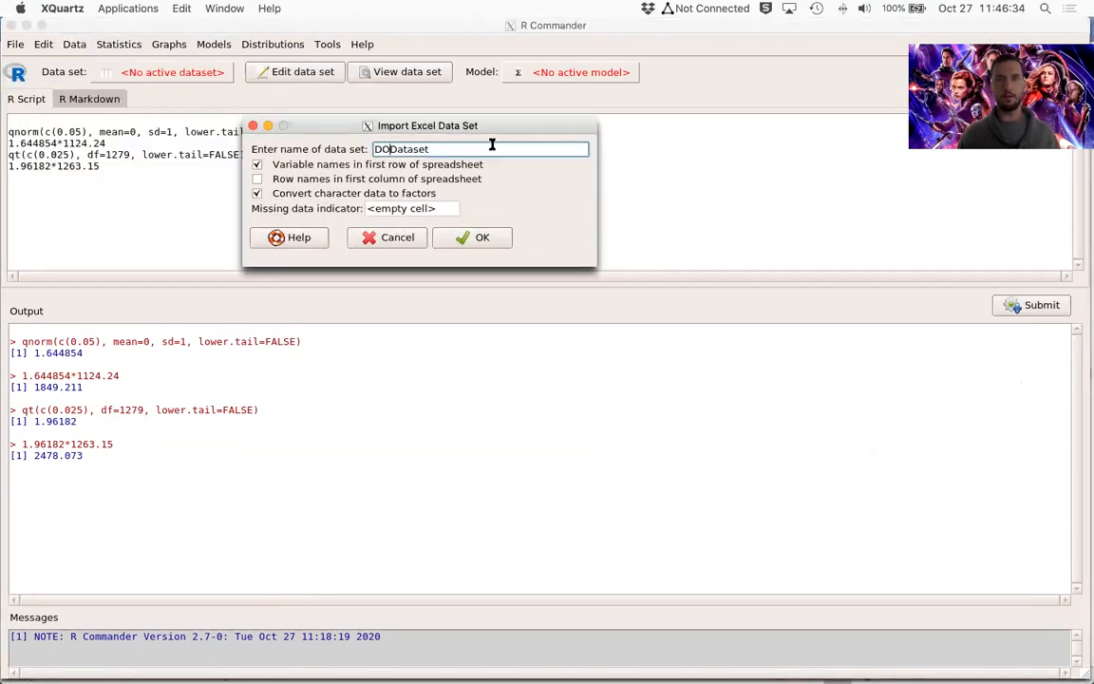
key(shift+Right)
key(Right)
key(shift+Right)
key(shift+Right)
key(shift+Right)
key(shift+Right)
key(BackSpace)
text(DataSet)
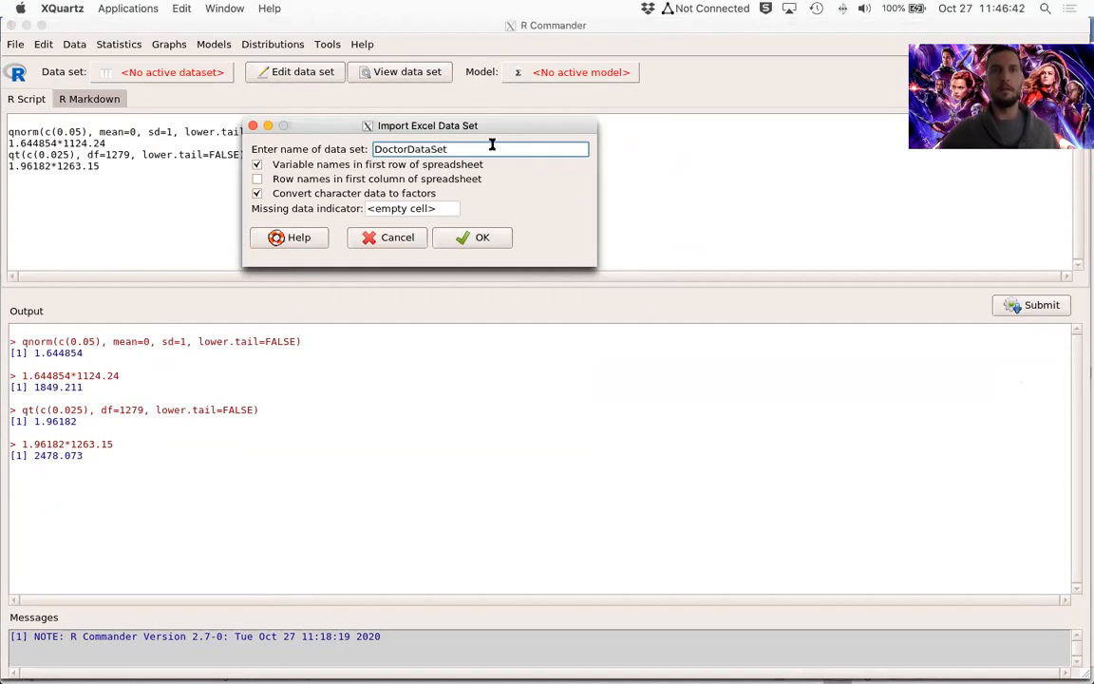
click(482, 239)
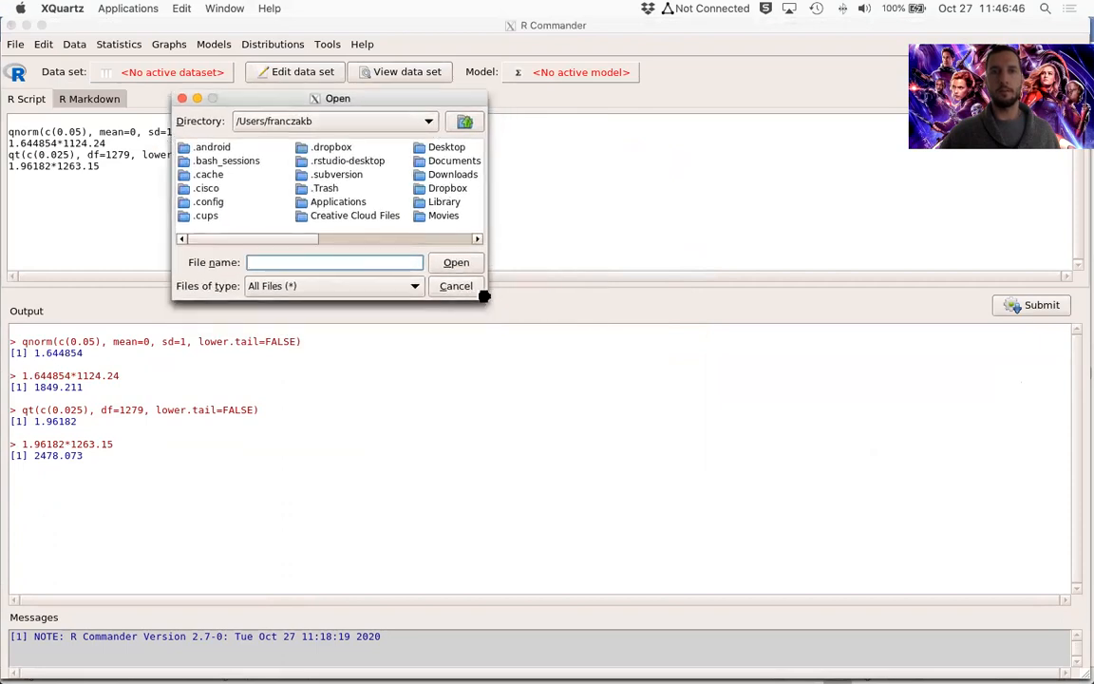
Step: Enlarge the file dialog and browse to Dropbox/MacEwan/Lecture_Material/July2020_June2021/Fall_2020/S151/Lab/Lab_Data
drag(486, 299, 747, 465)
drag(488, 298, 890, 538)
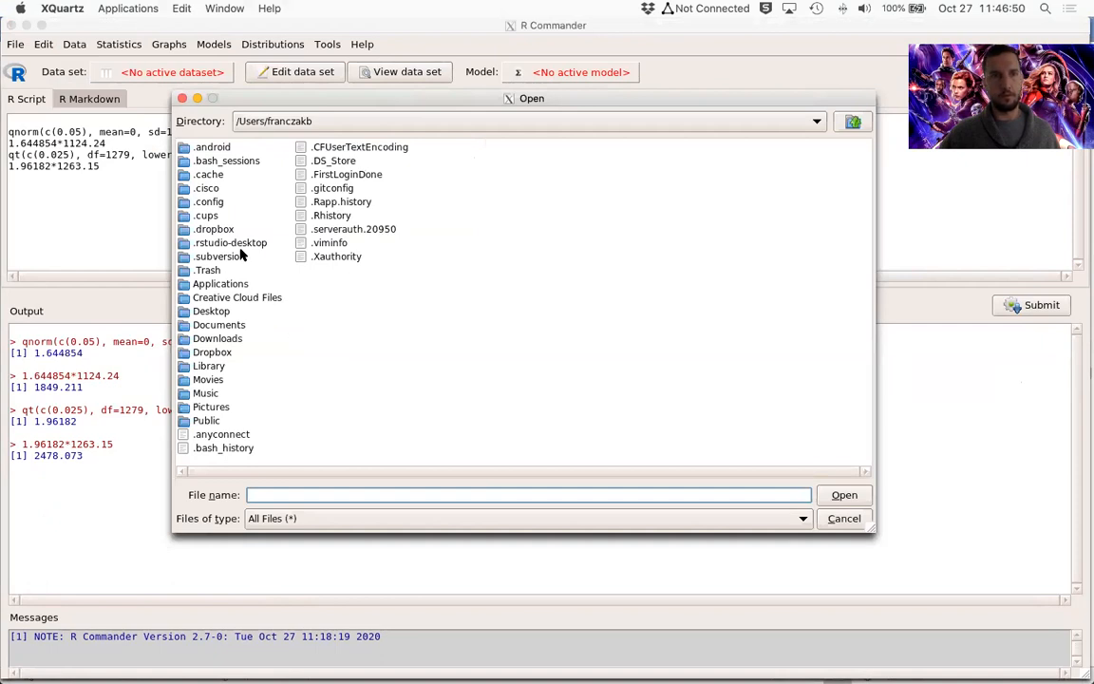
double_click(219, 354)
double_click(214, 256)
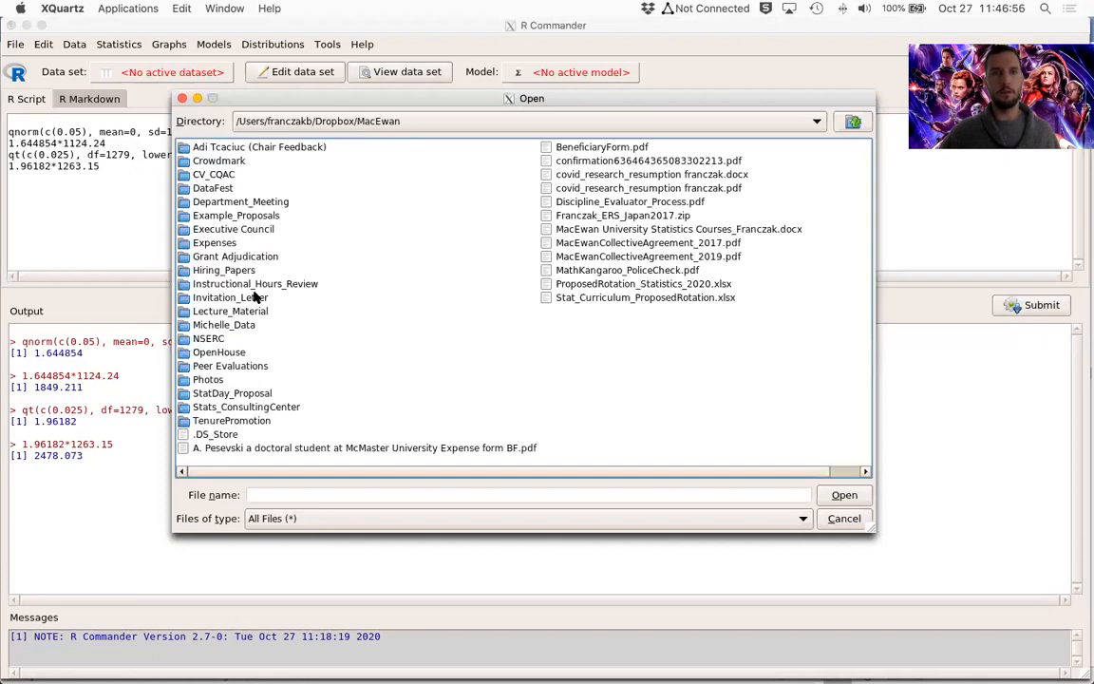
click(233, 310)
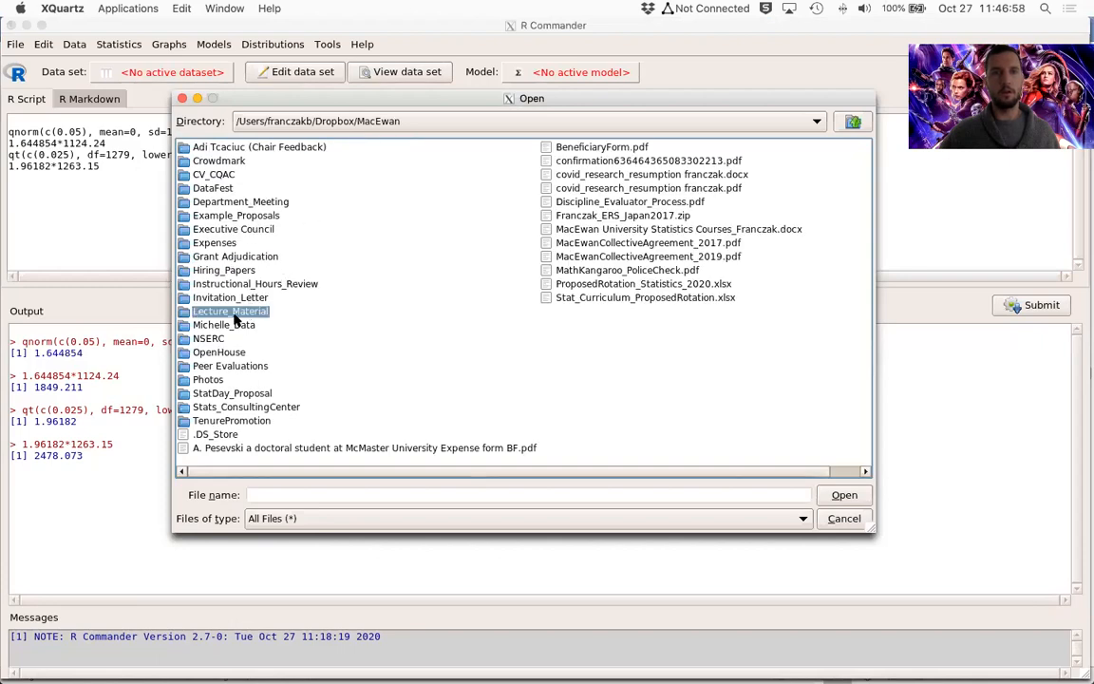
double_click(236, 318)
double_click(243, 201)
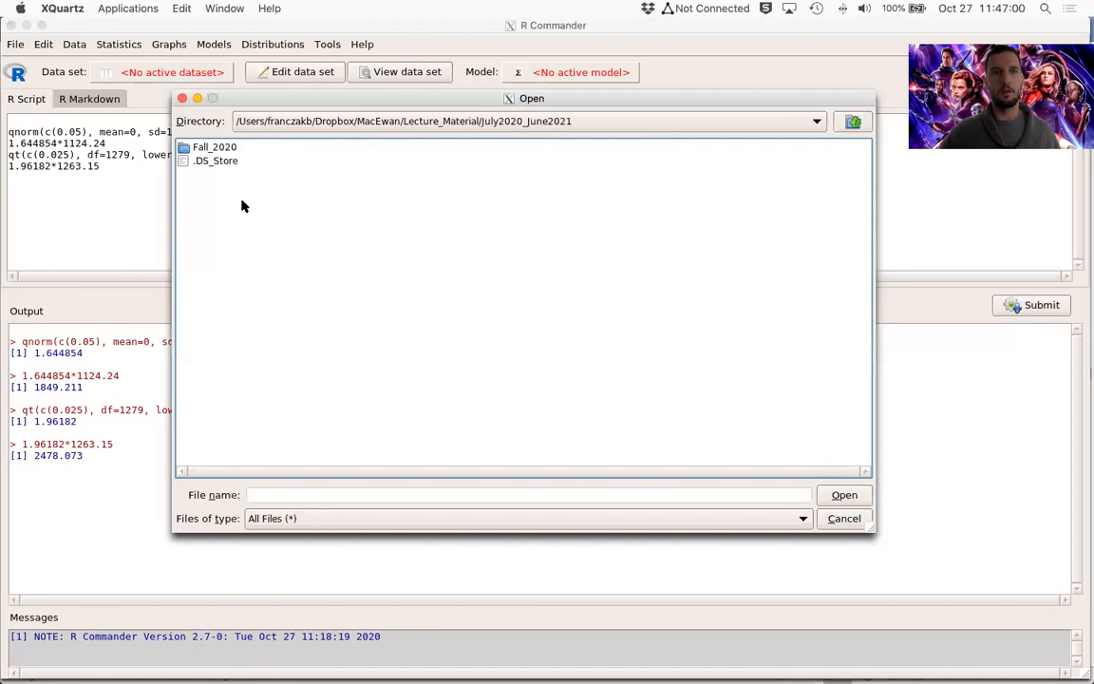
double_click(219, 147)
double_click(207, 149)
click(200, 149)
double_click(201, 149)
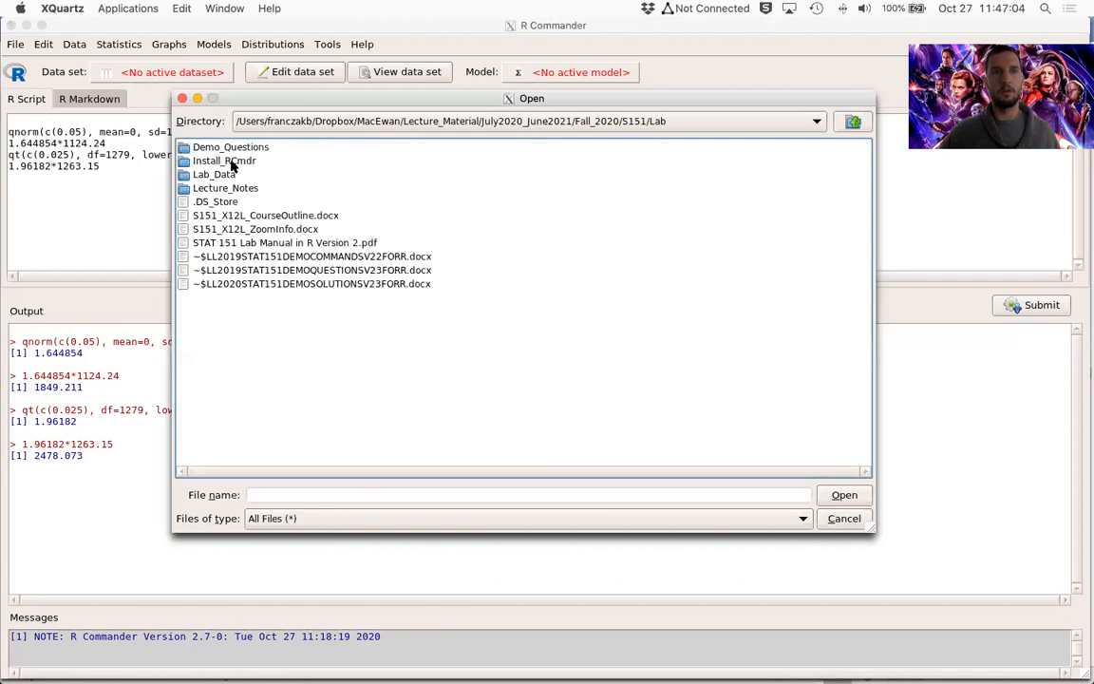
double_click(214, 174)
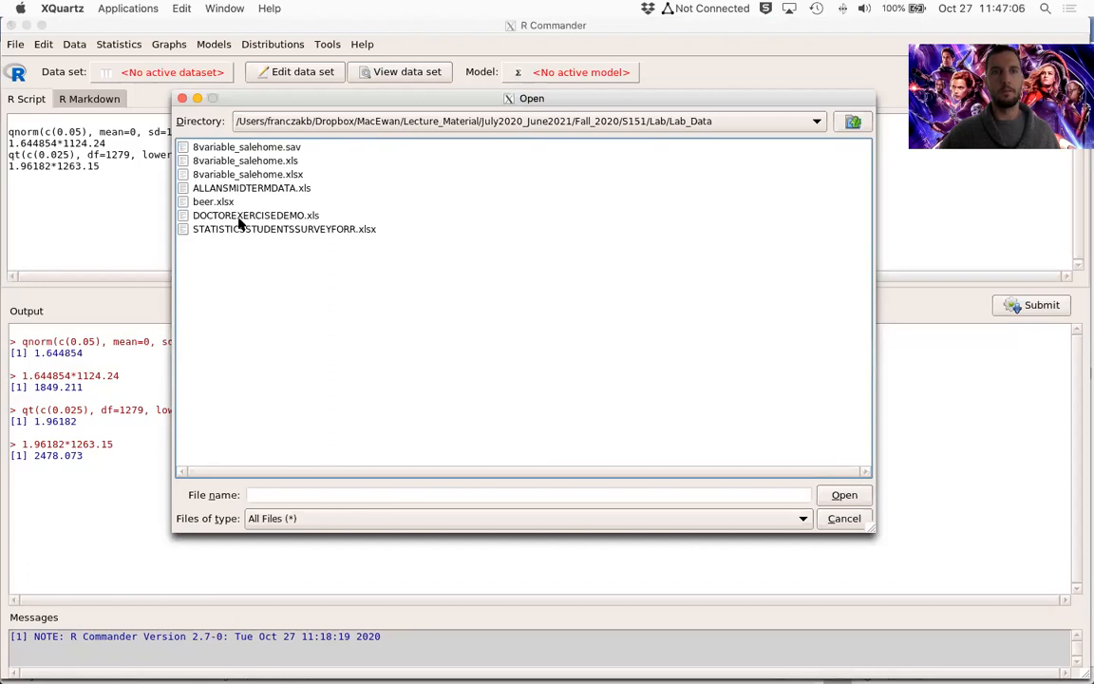
Step: Import DOCTOREXERCISEDEMO.xls, display the data set's contents and move the viewer window aside
double_click(239, 216)
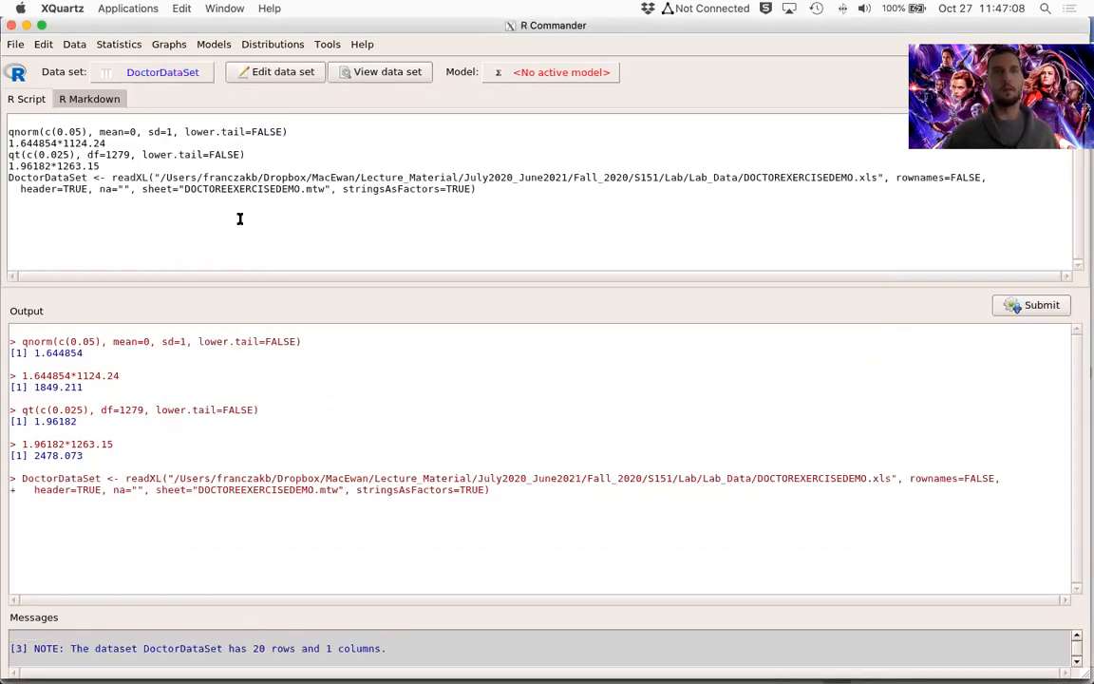
click(380, 73)
drag(49, 34, 576, 76)
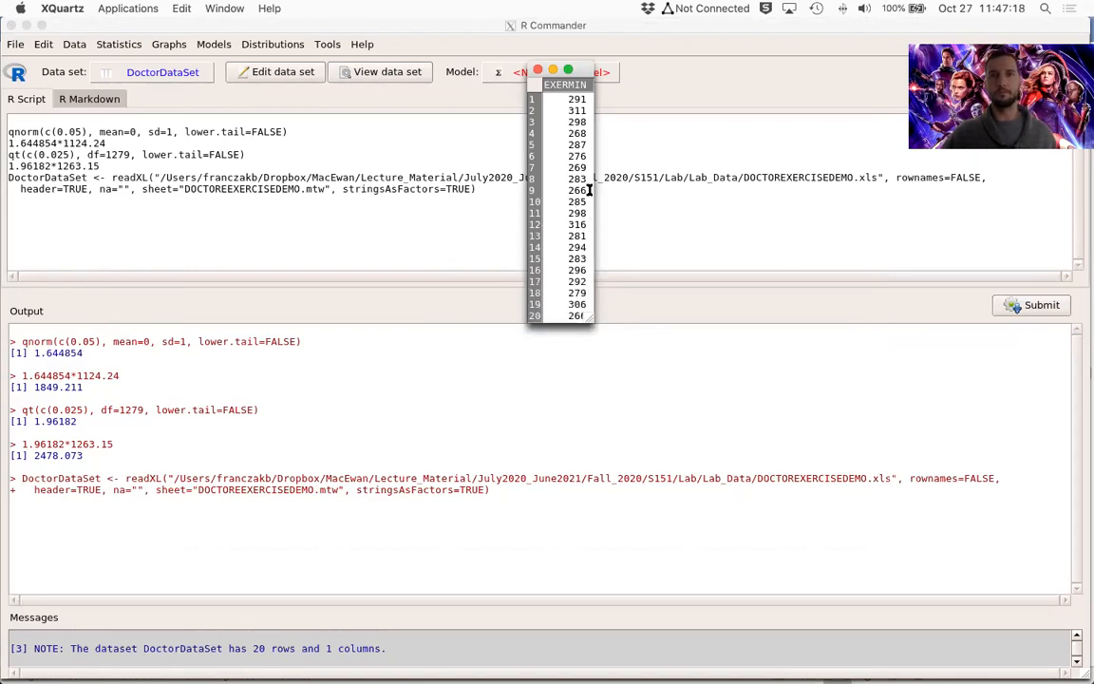
drag(588, 71, 891, 43)
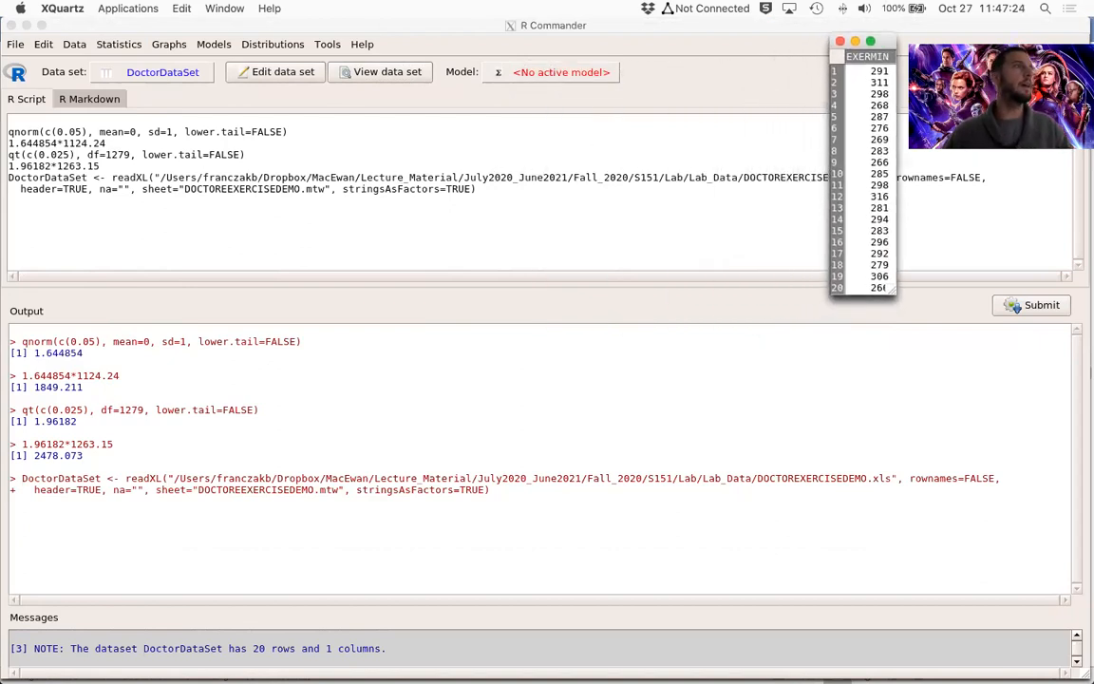
Step: Run a two-sided single-sample t-test on EXERMIN with a confidence level of .90
key(super+Tab)
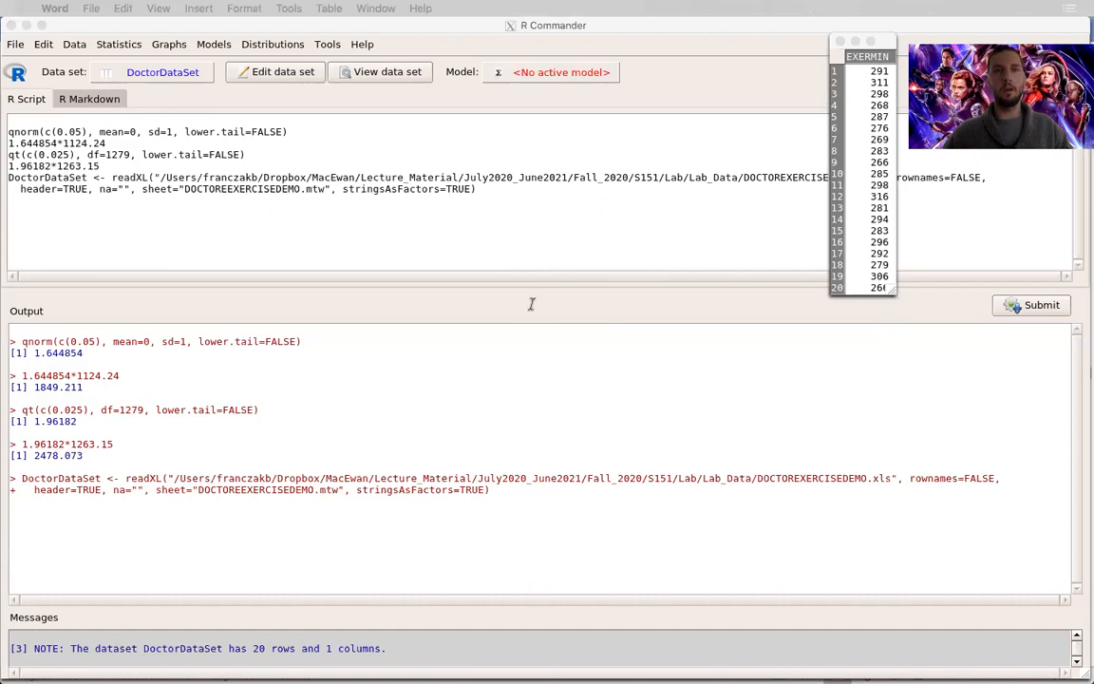
click(119, 43)
click(119, 44)
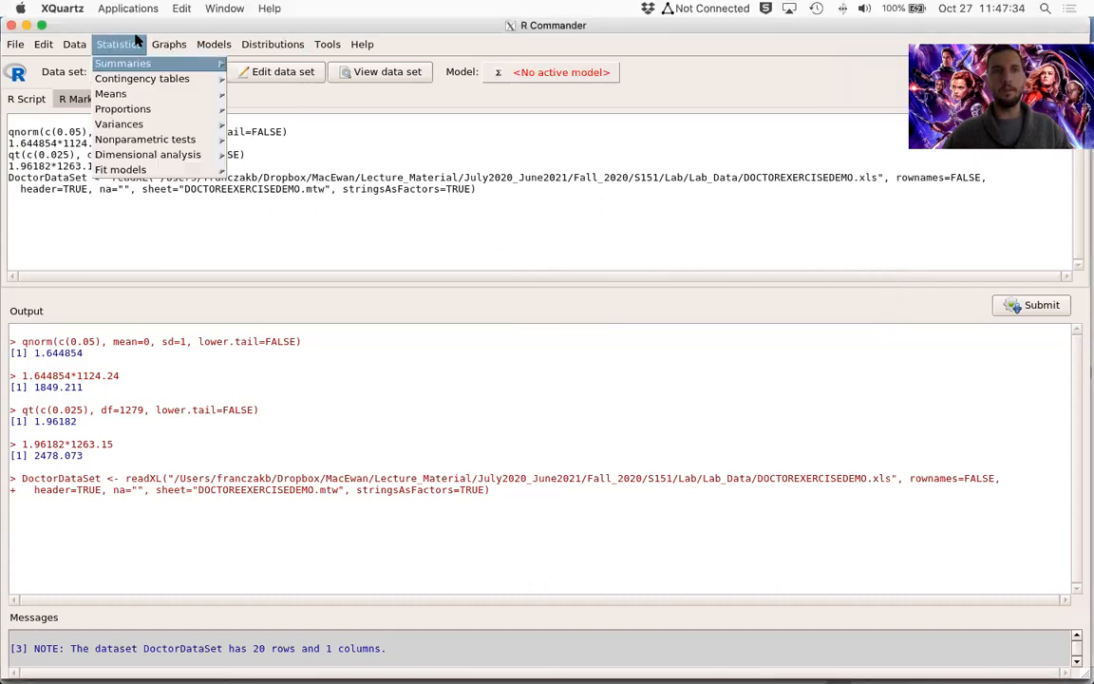
mouse_move(137, 110)
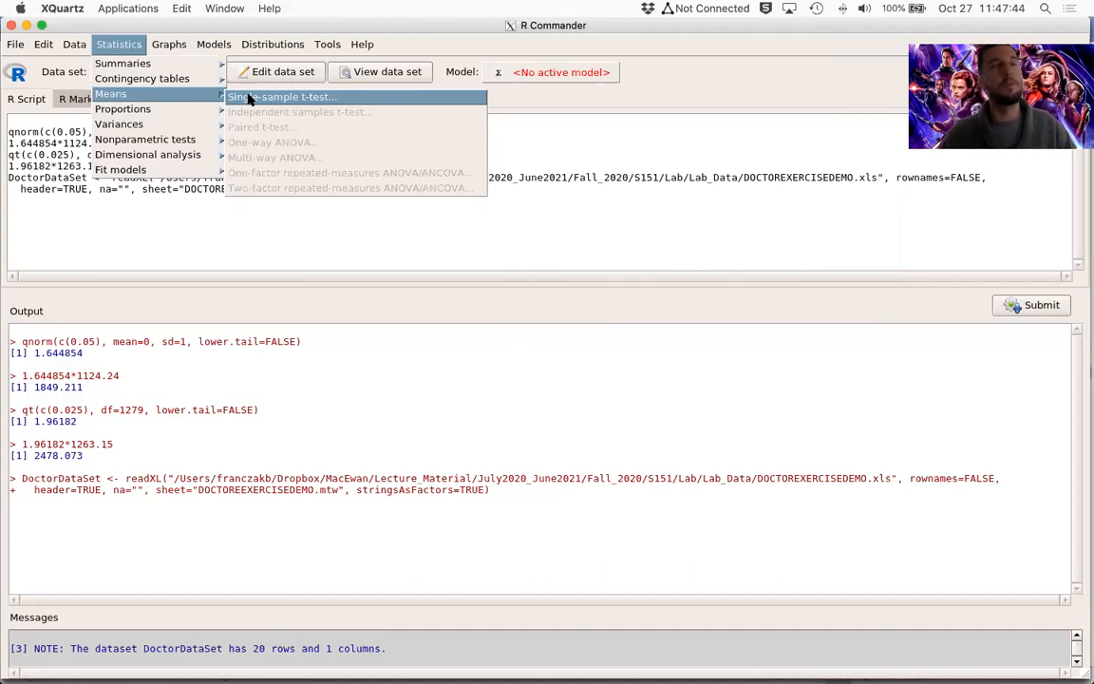
click(249, 98)
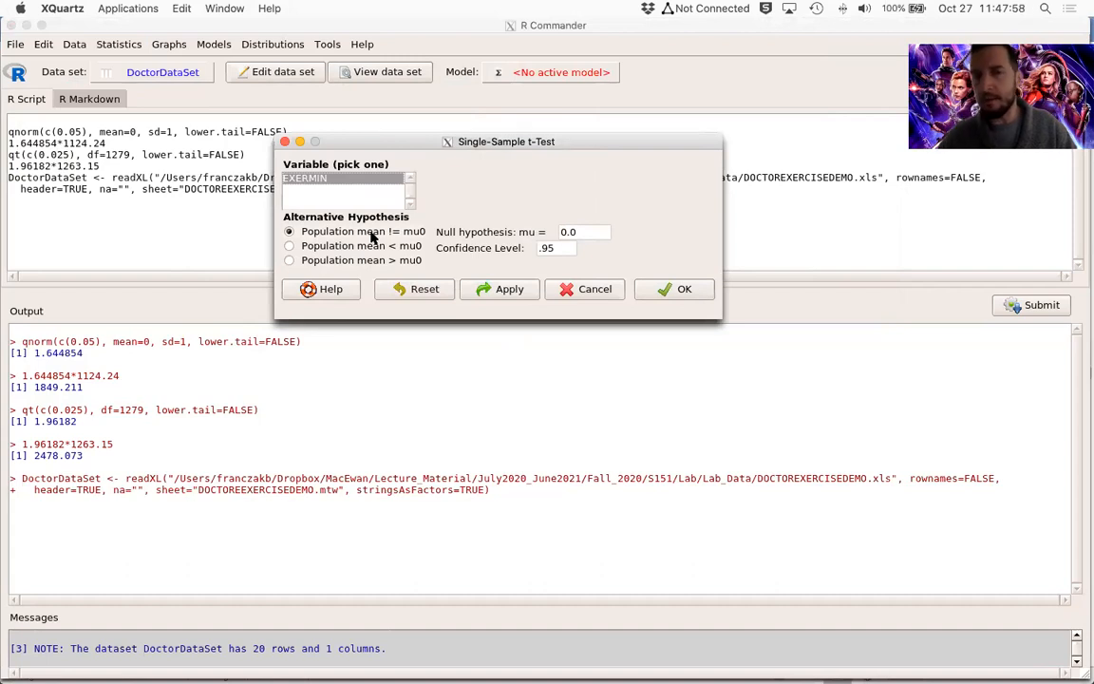
click(564, 247)
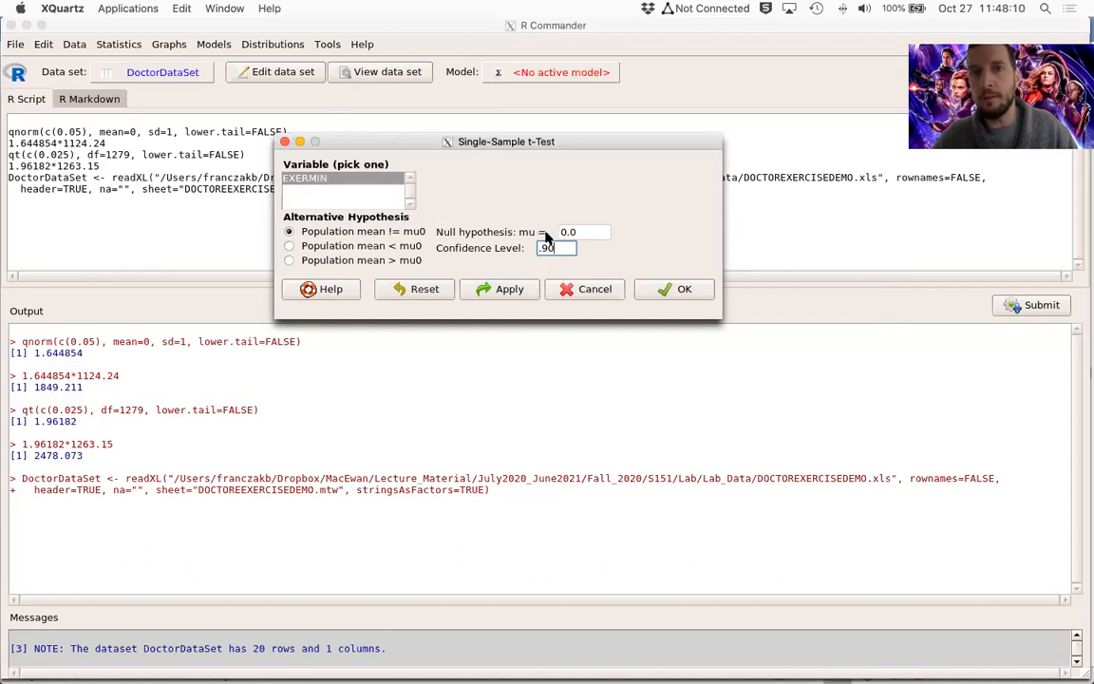
click(683, 293)
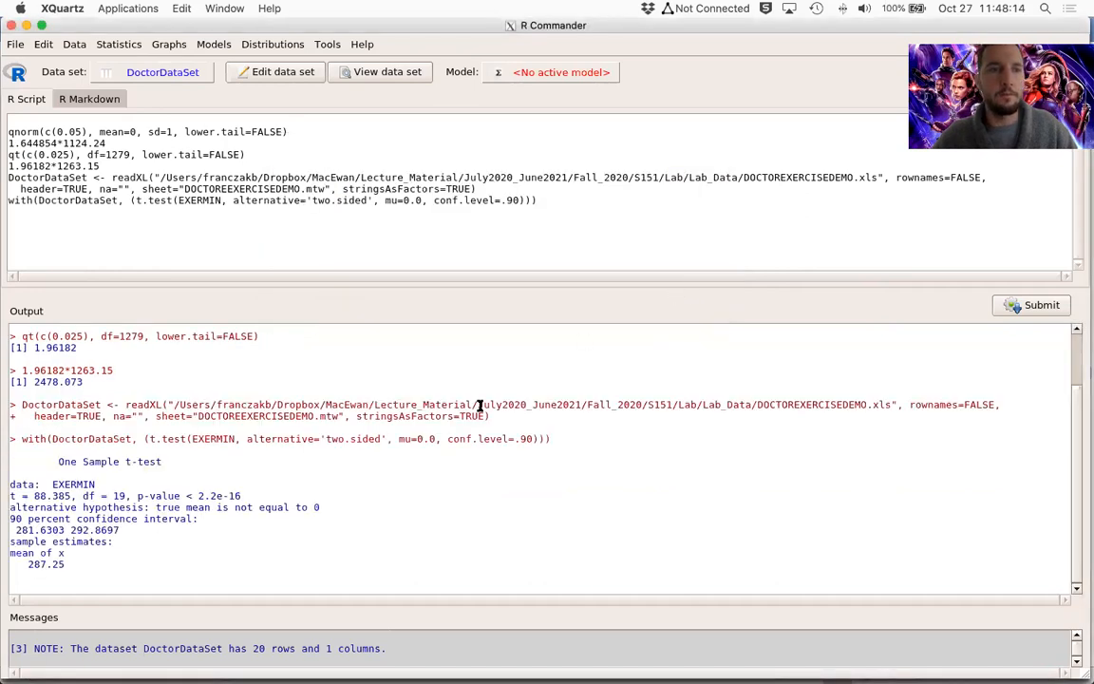
Step: Copy the One Sample t-test results from R Commander and paste them into question 18a's Output box in Word
drag(86, 565, 42, 458)
key(super+c)
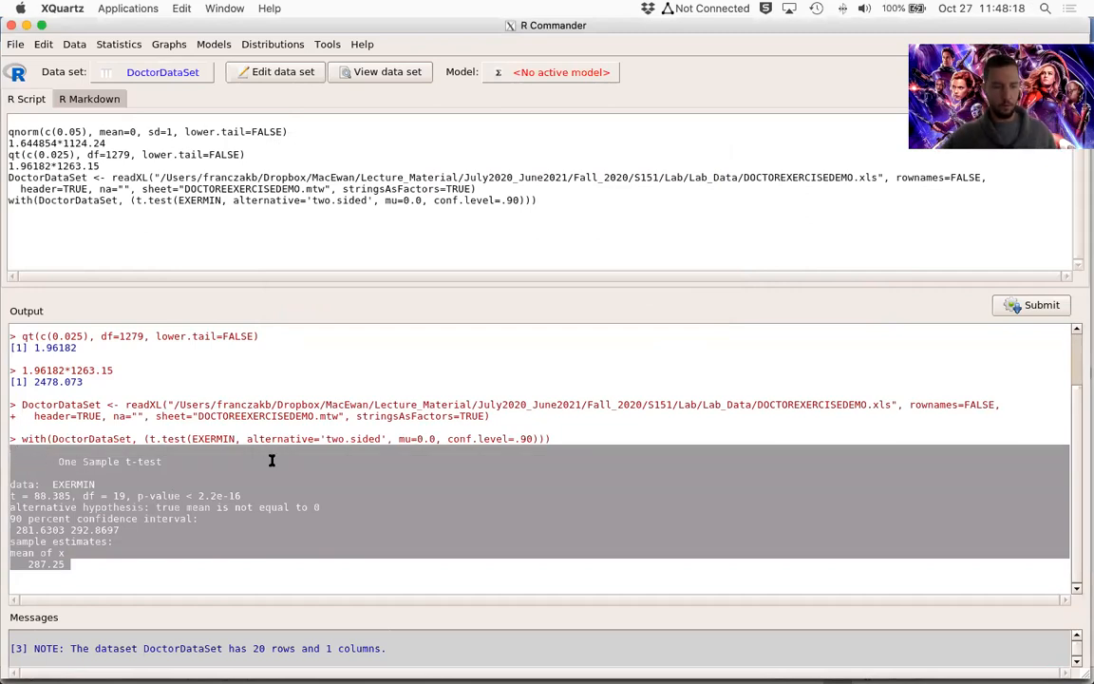
key(ctrl+Up)
click(647, 453)
scroll(281, 505, down, 2)
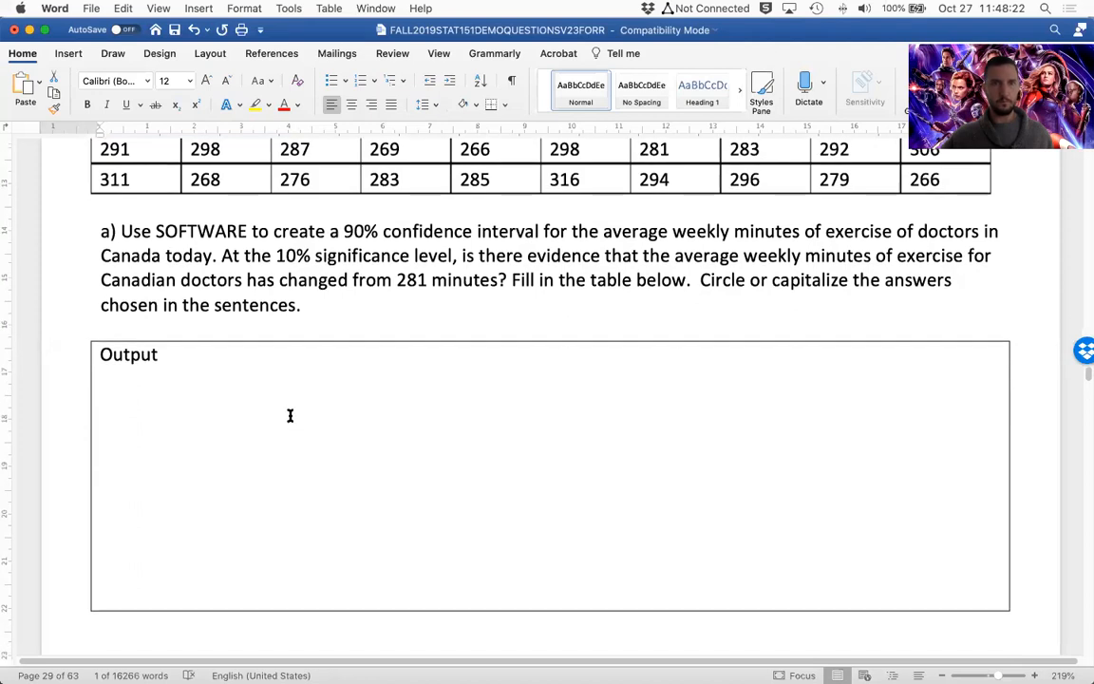
click(302, 380)
key(super+v)
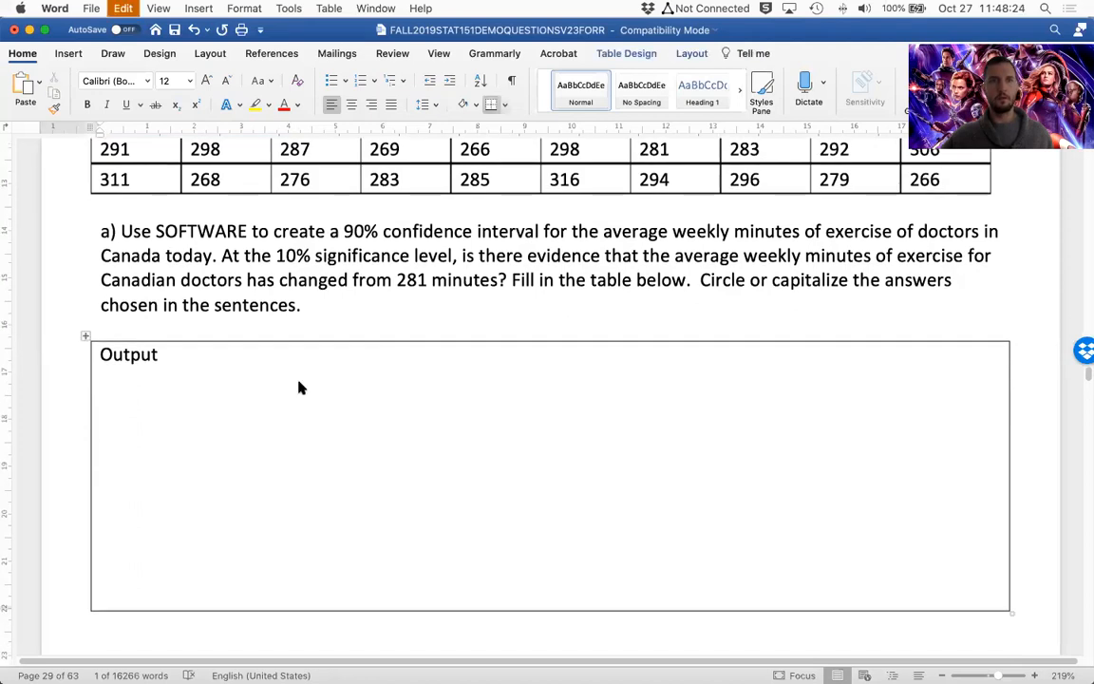
Step: Remove the surplus blank lines at the end of the Output box, keeping the whole answer table together on the next page
scroll(460, 404, down, 5)
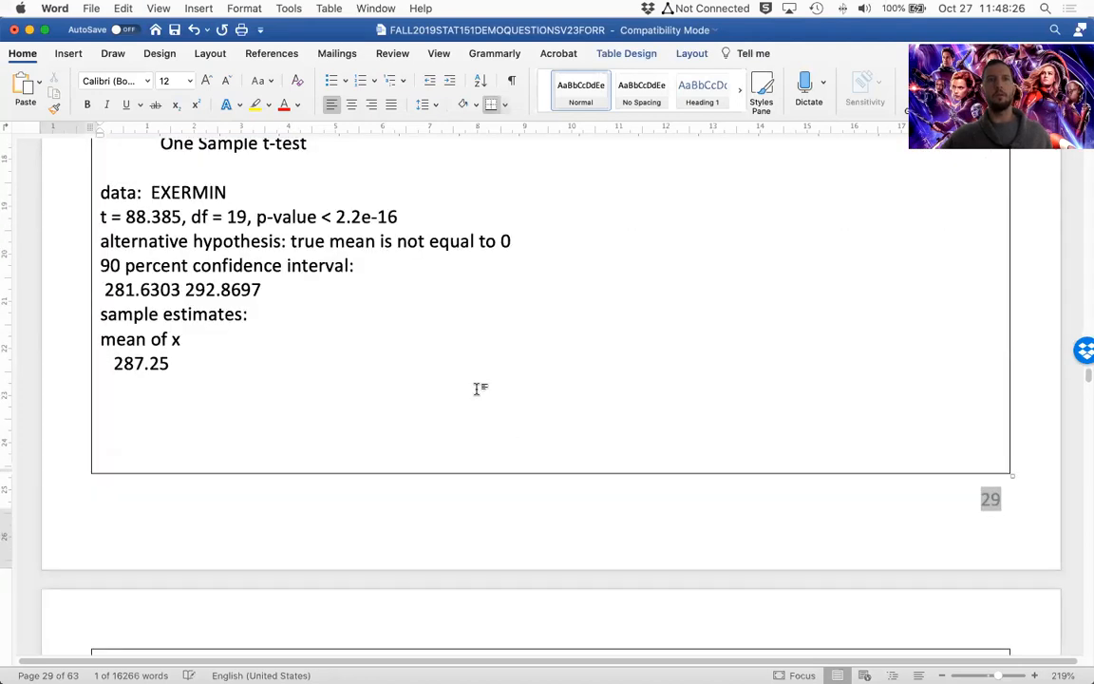
scroll(479, 385, down, 7)
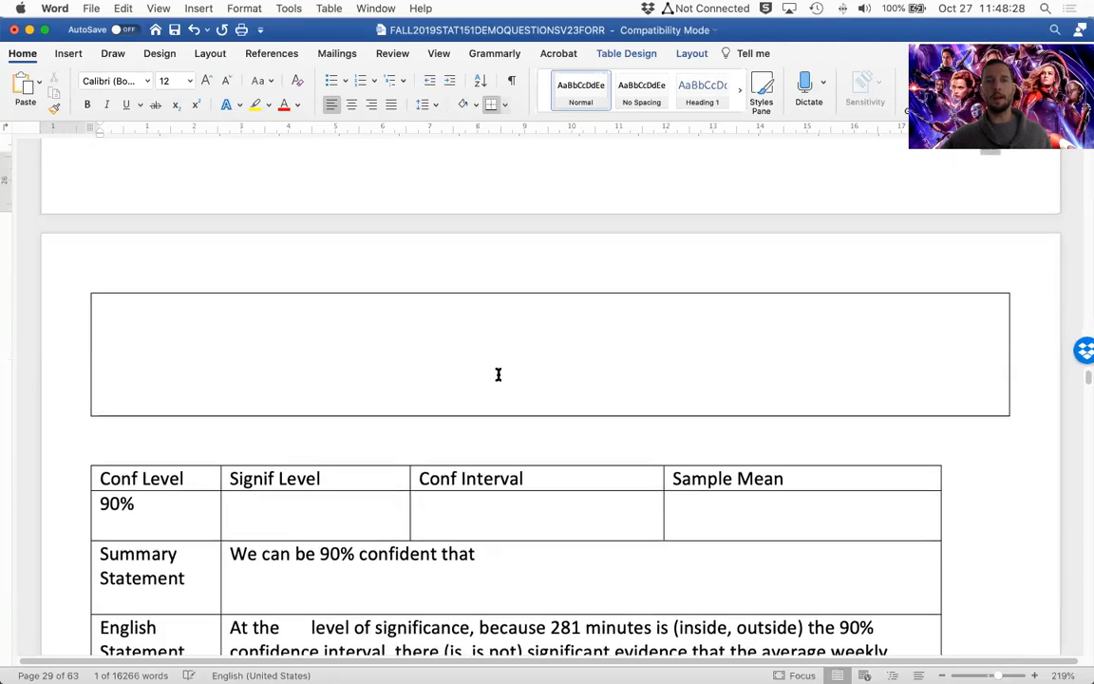
click(497, 374)
key(BackSpace)
key(BackSpace)
key(BackSpace)
key(BackSpace)
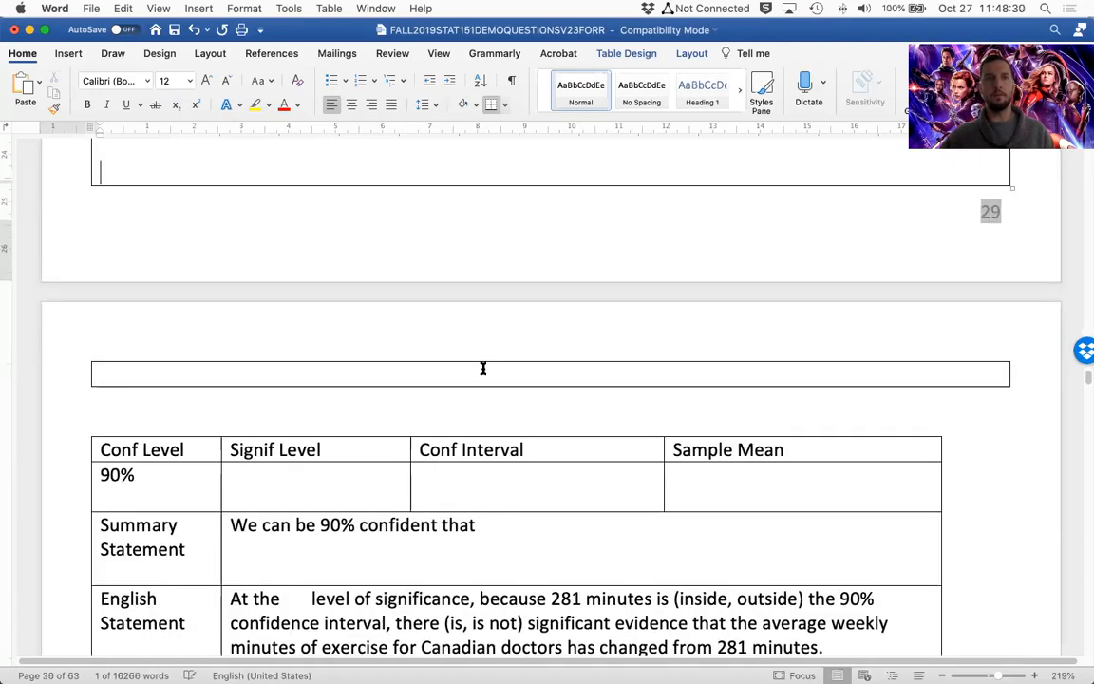
key(BackSpace)
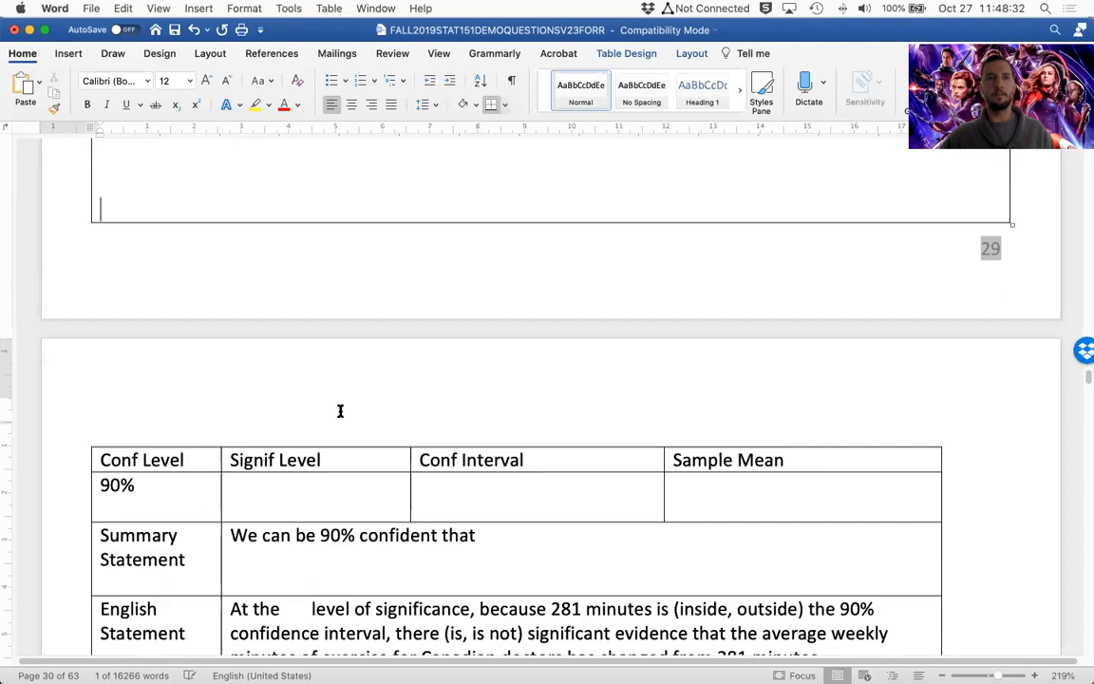
key(BackSpace)
key(BackSpace)
key(BackSpace)
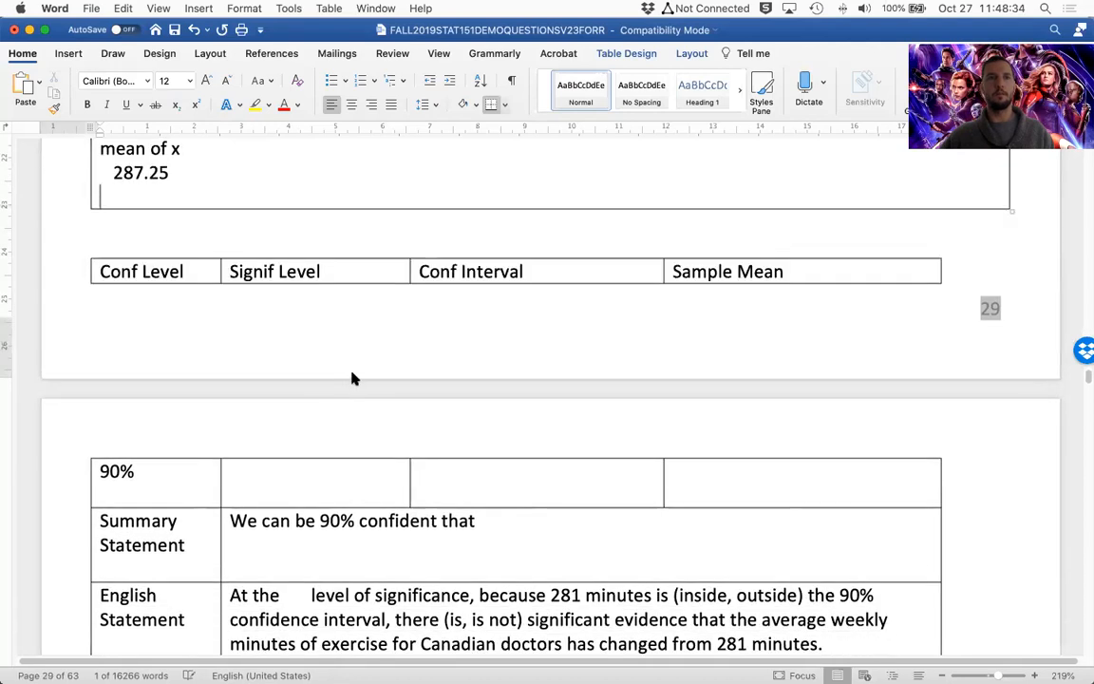
scroll(352, 373, up, 1)
key(Return)
scroll(356, 371, down, 3)
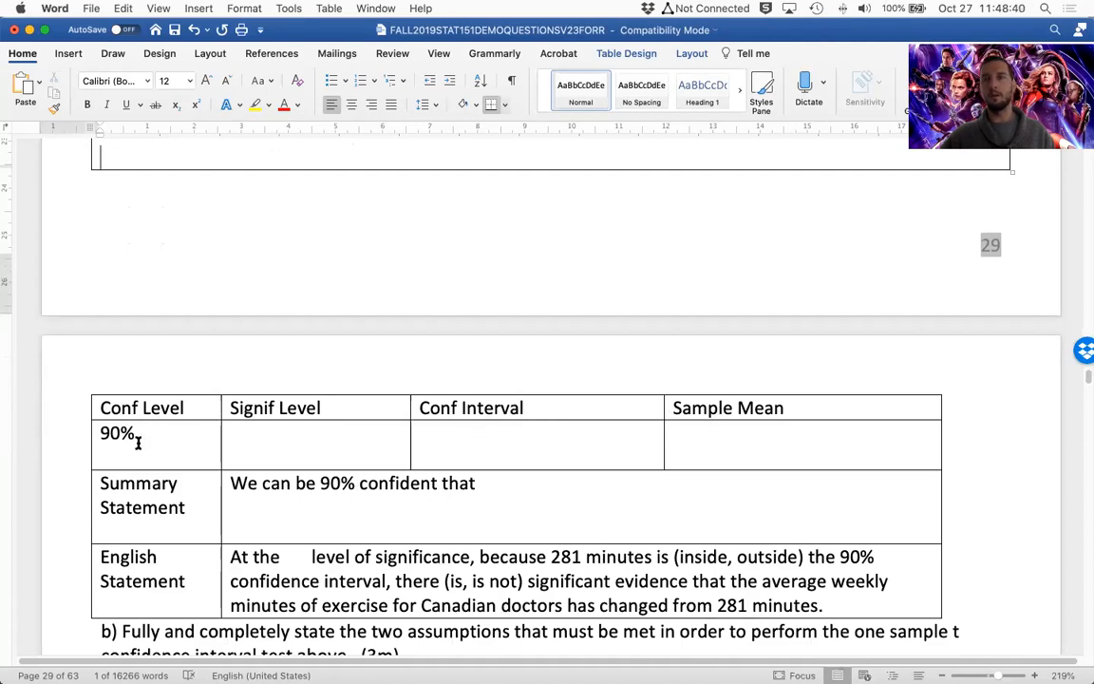
Step: Enter 10% as the significance level in the answer table's 90% row
click(316, 437)
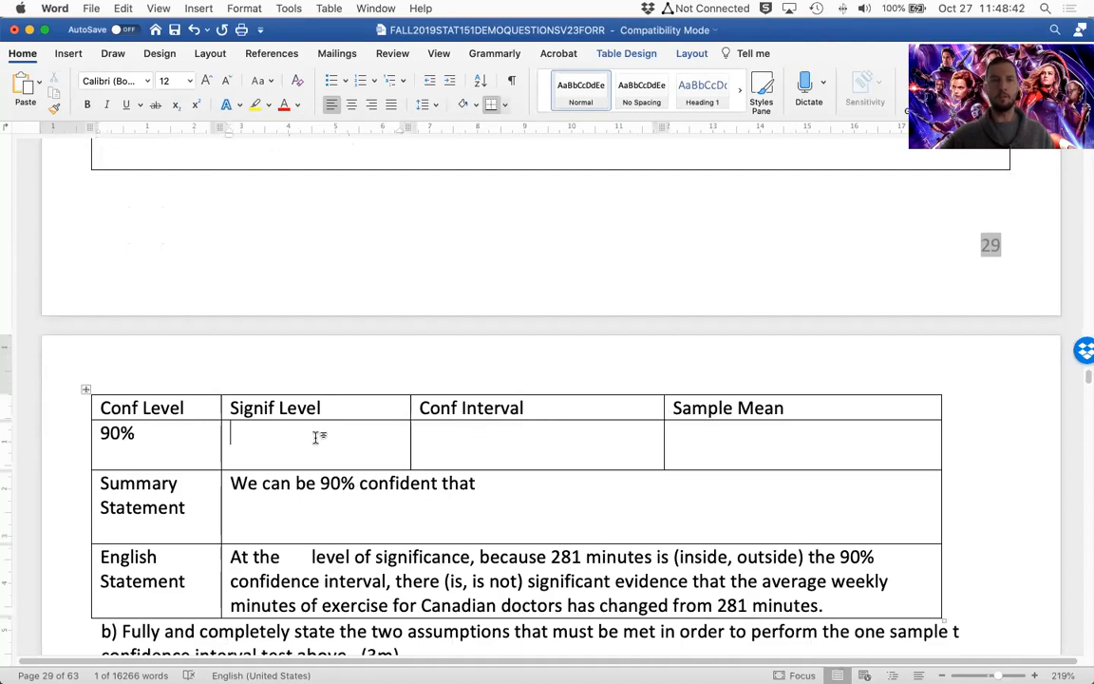
text(10%)
key(Tab)
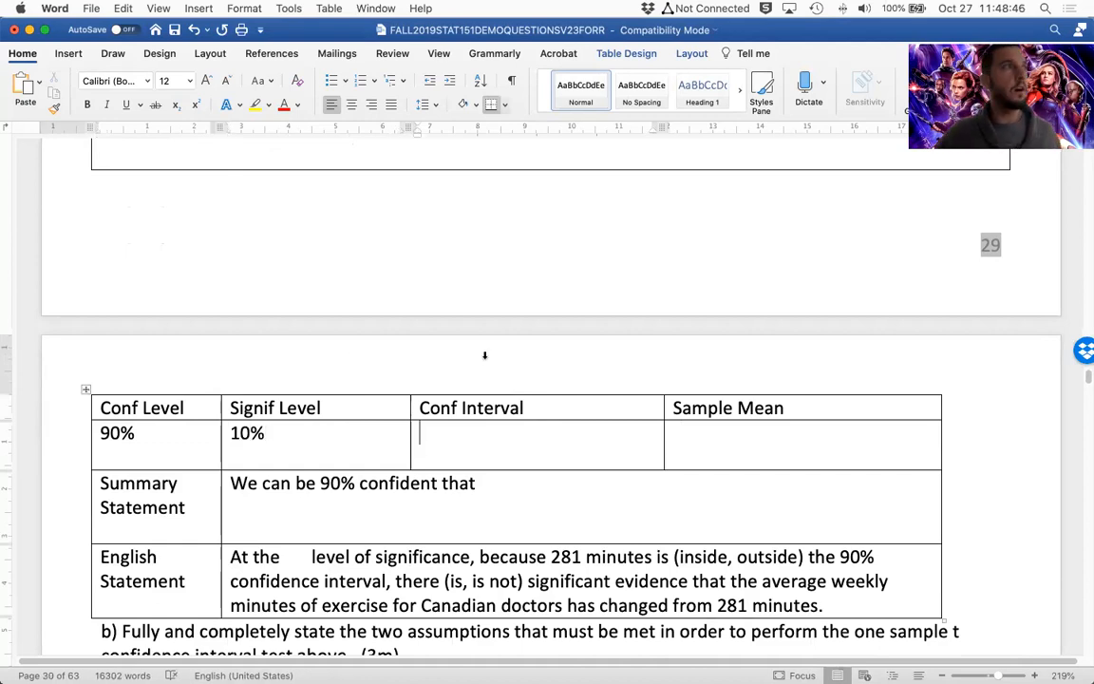
Step: Copy the interval limits from the t-test output into the Conf Interval cell and format them as (281.6303, 292.8697)
scroll(470, 362, up, 4)
scroll(380, 344, up, 1)
drag(269, 291, 106, 280)
key(super+c)
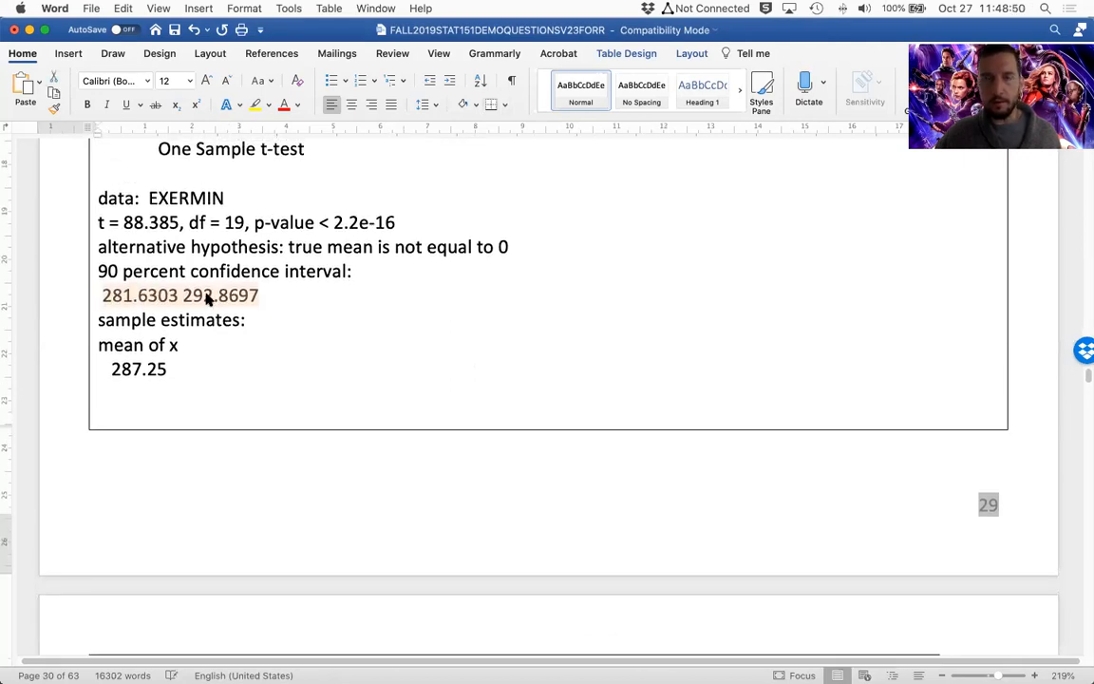
scroll(264, 196, up, 1)
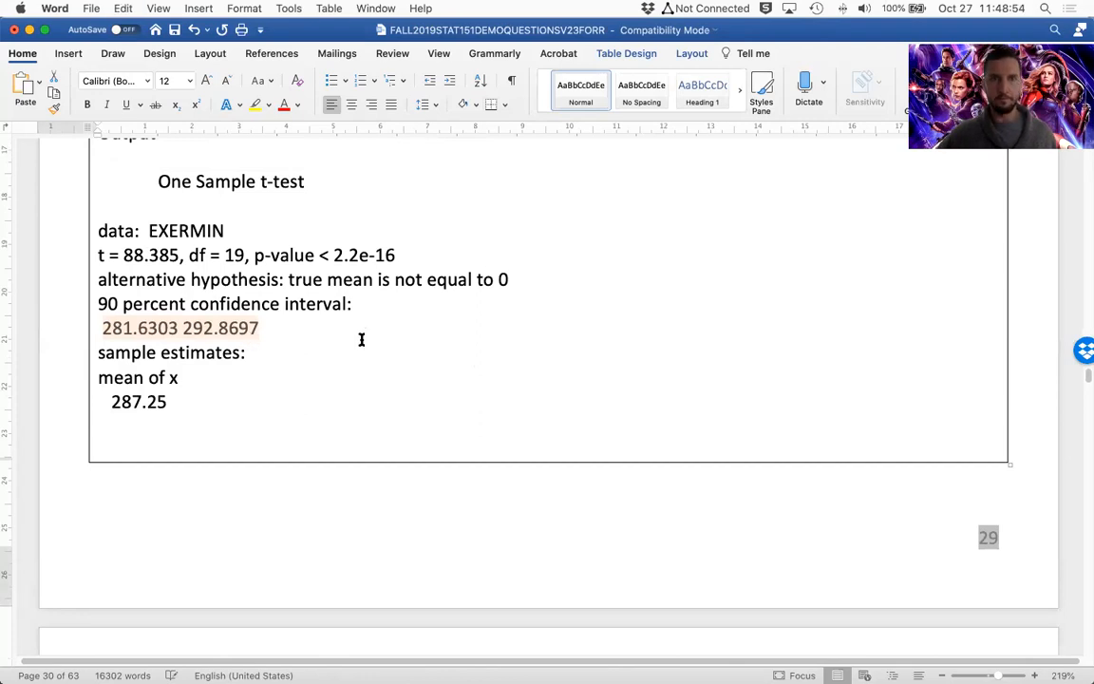
scroll(360, 339, down, 6)
click(503, 498)
key(super+v)
click(493, 486)
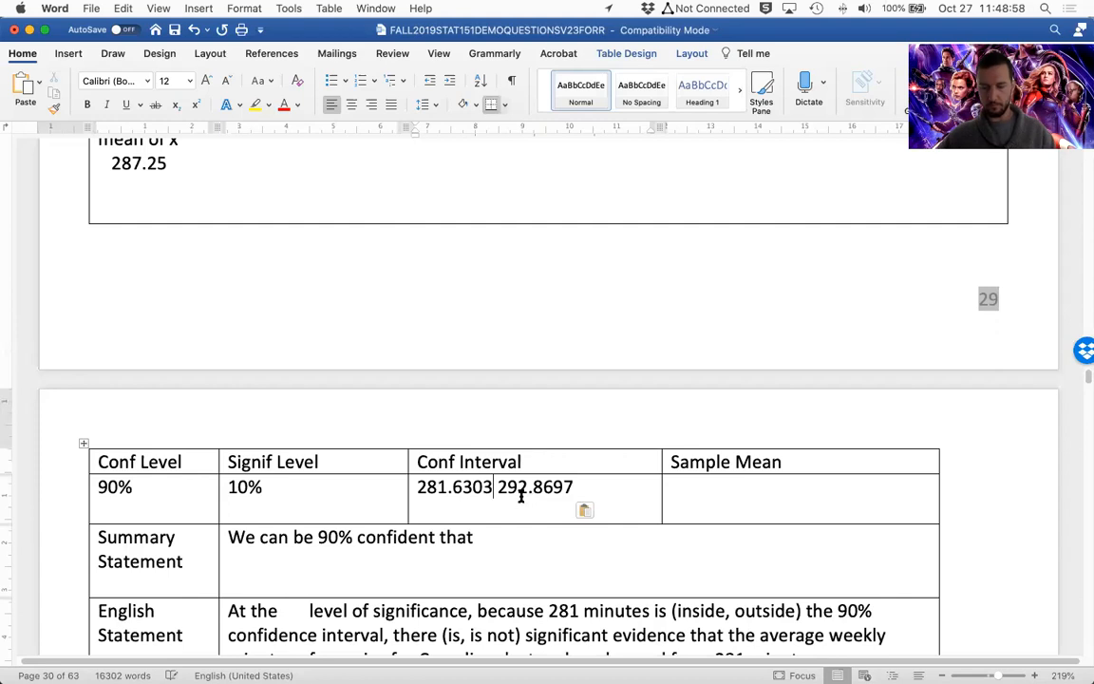
text(,)
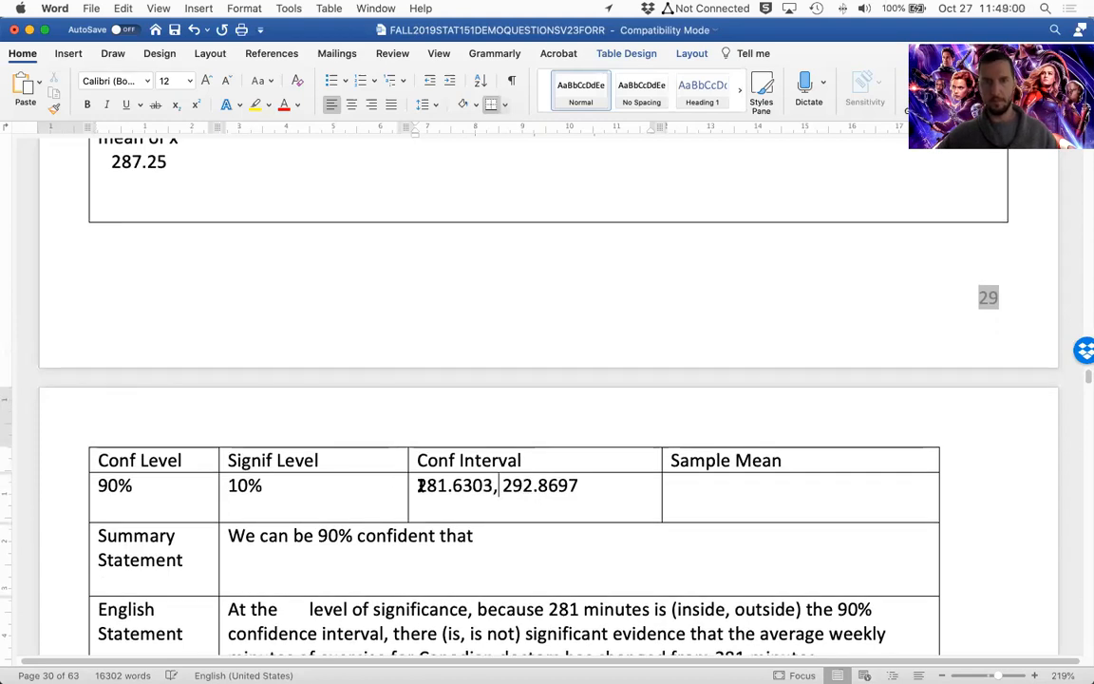
click(419, 485)
text(()
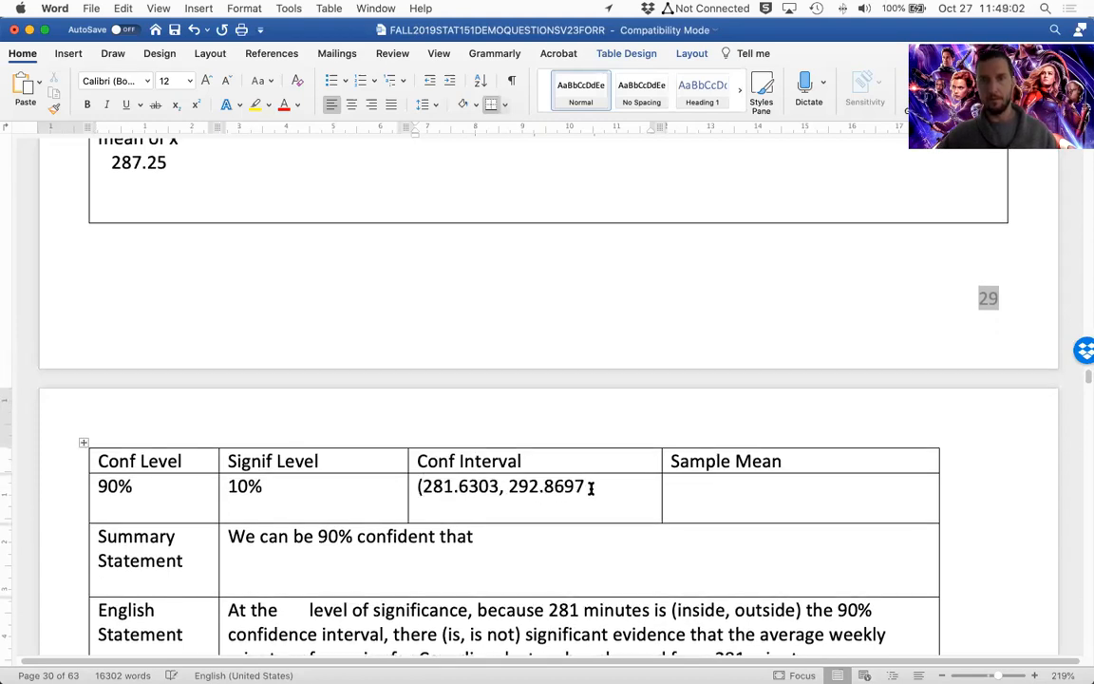
click(585, 485)
text())
Step: Enter the output's mean, 287.25, in the Sample Mean cell
scroll(170, 219, up, 1)
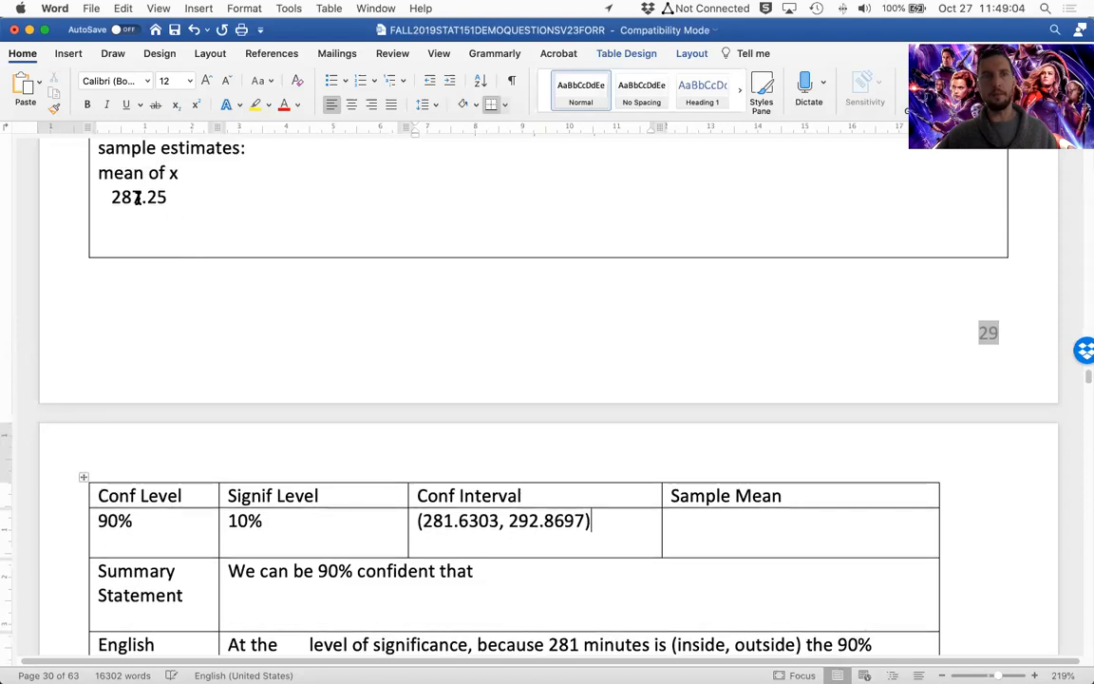
click(779, 526)
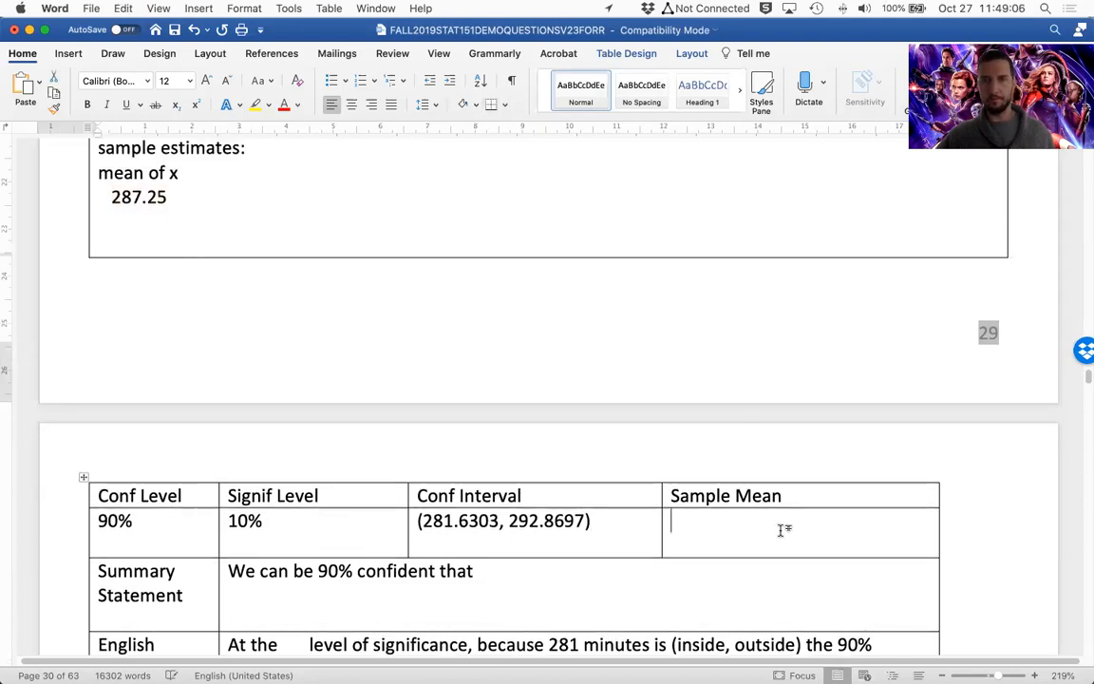
text(287.25)
scroll(715, 368, down, 1)
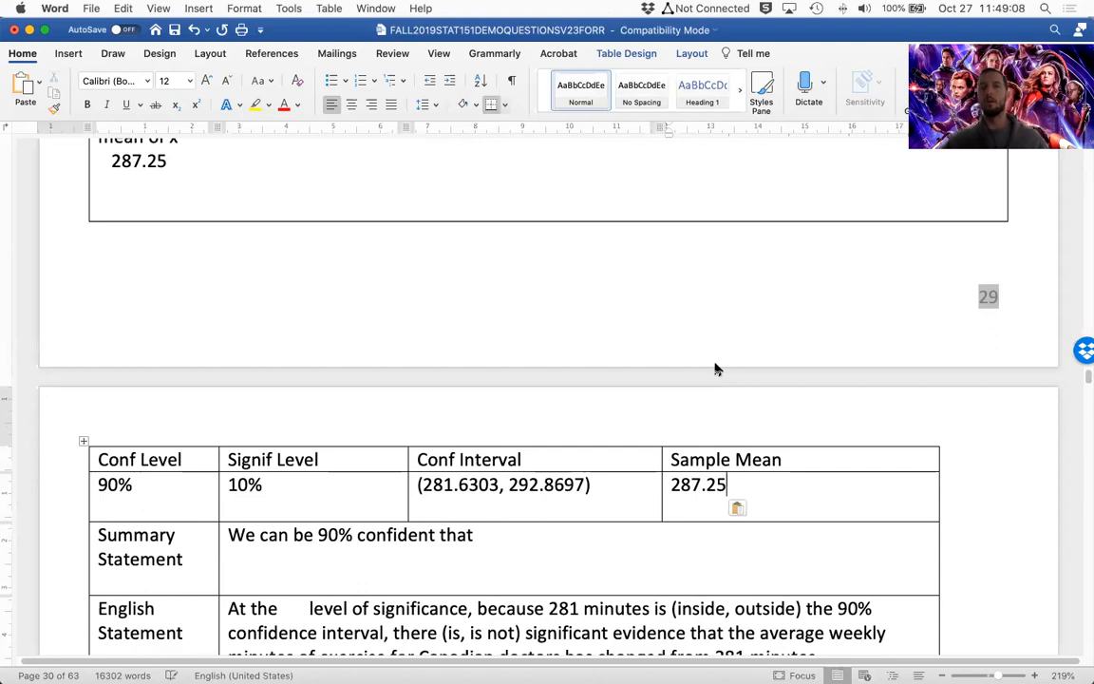
Step: Reread question 18 and part a for the population and variable that the summary statement has to describe
scroll(544, 472, up, 2)
scroll(713, 375, up, 15)
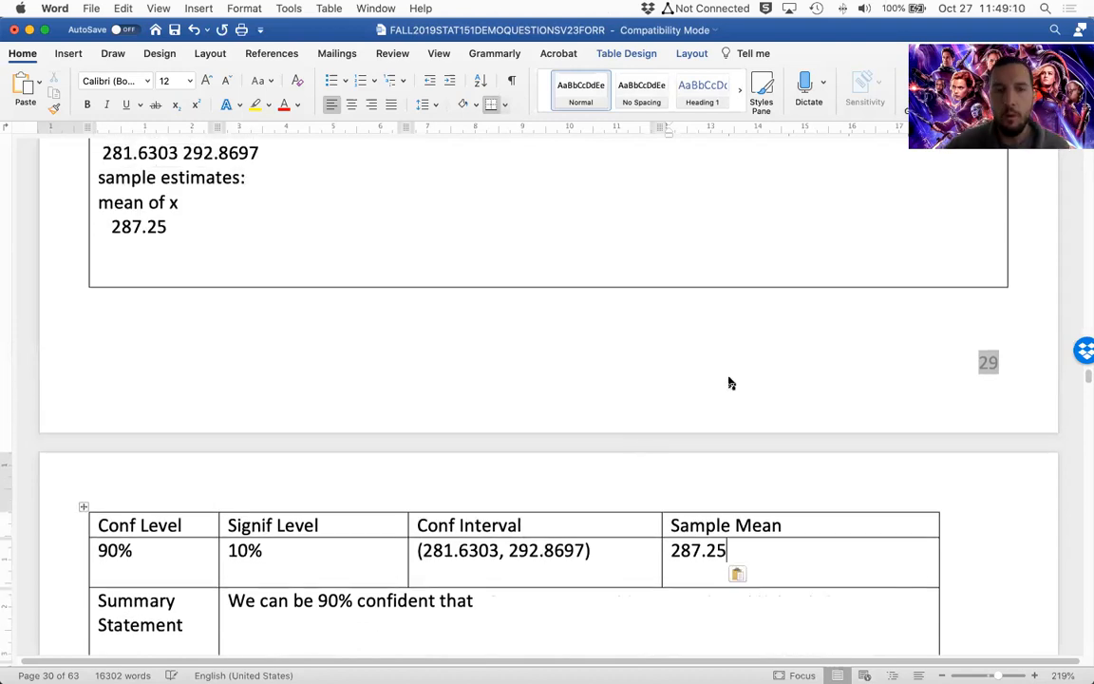
scroll(424, 274, down, 2)
scroll(430, 287, up, 5)
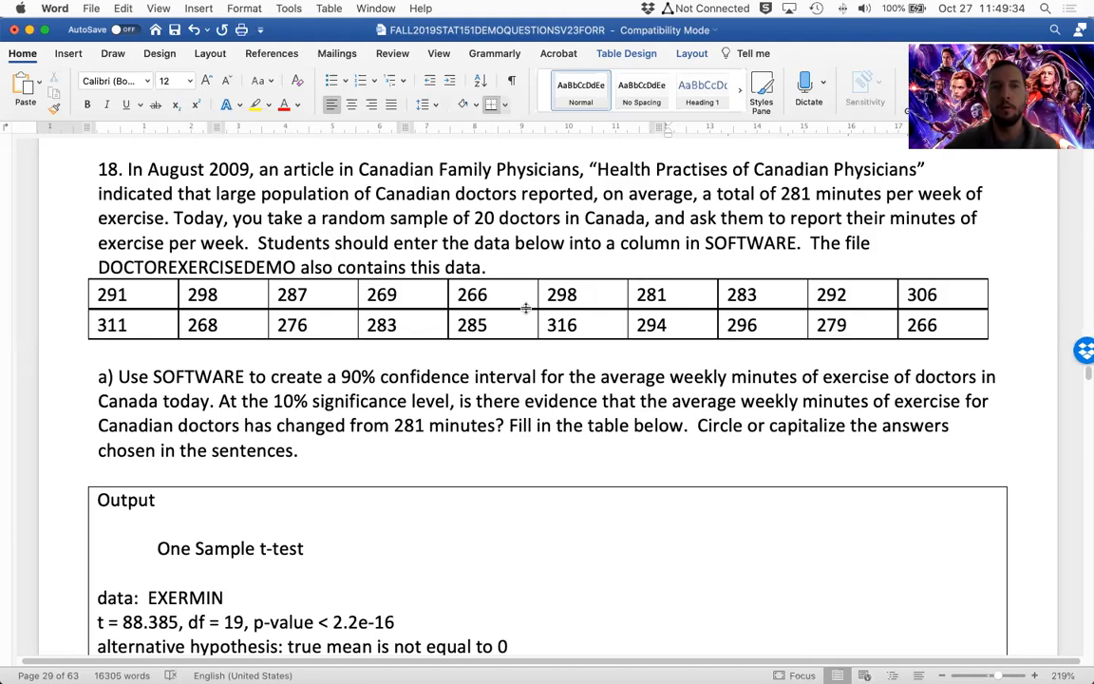
scroll(561, 333, down, 3)
scroll(561, 330, up, 1)
scroll(561, 334, down, 10)
scroll(561, 335, down, 1)
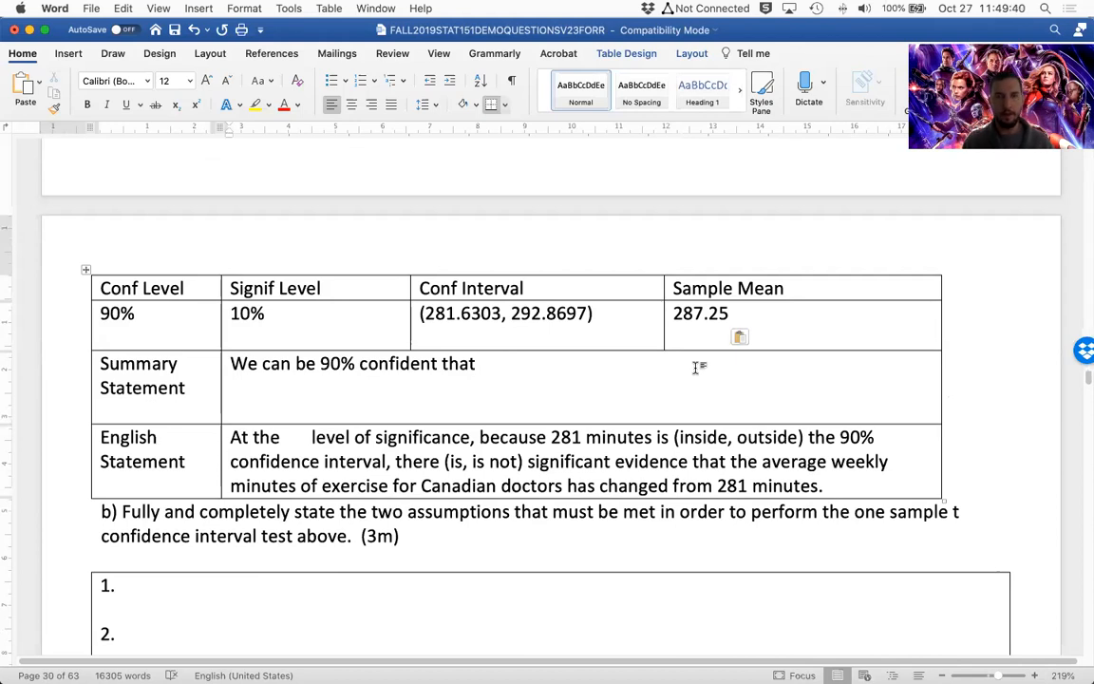
Step: Continue the summary statement after "We can be 90% confident that" with "this large population of Canadian doctors exercise between"
text(the)
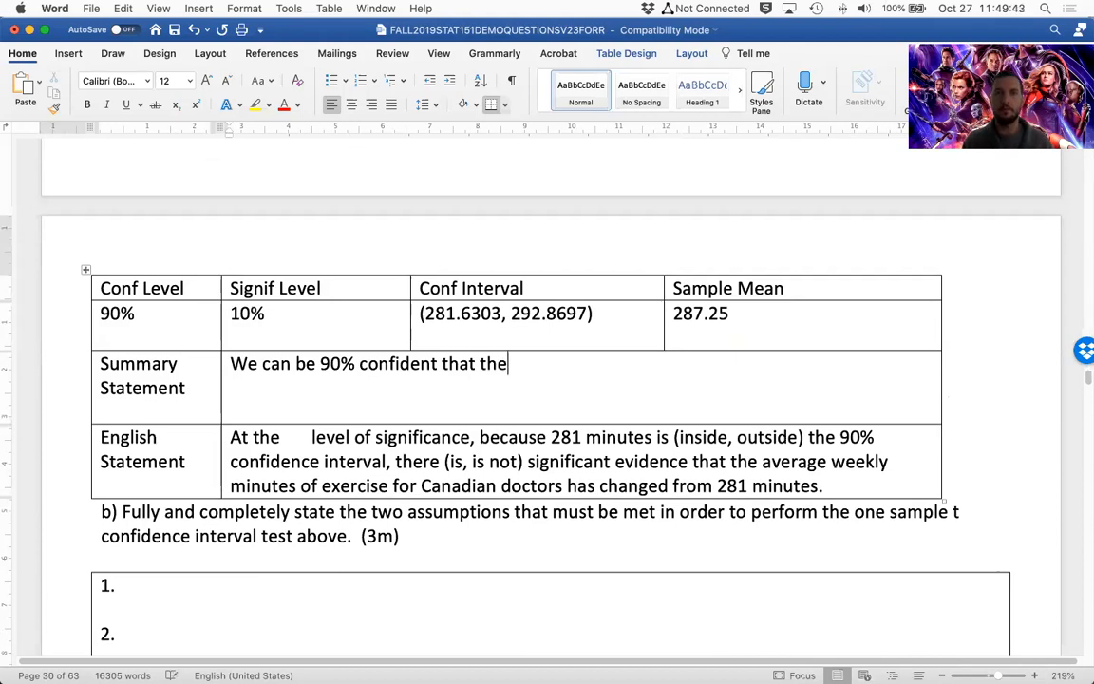
key(BackSpace)
text(i)
key(BackSpace)
text(s)
key(BackSpace)
text(is large p)
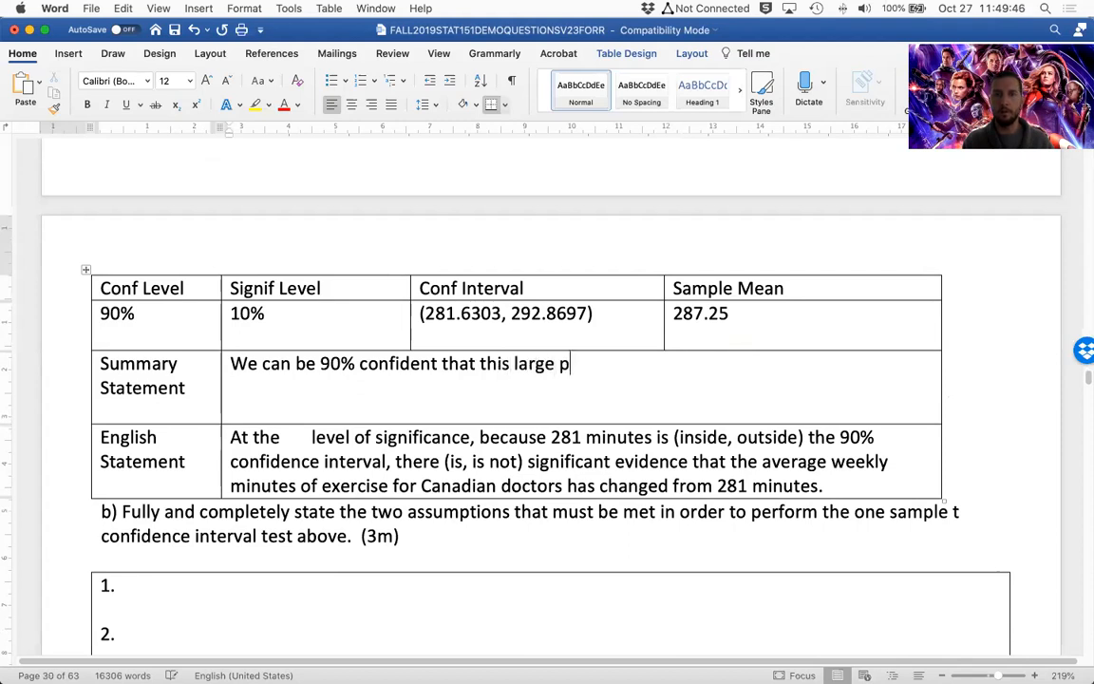
text(opulation of Can)
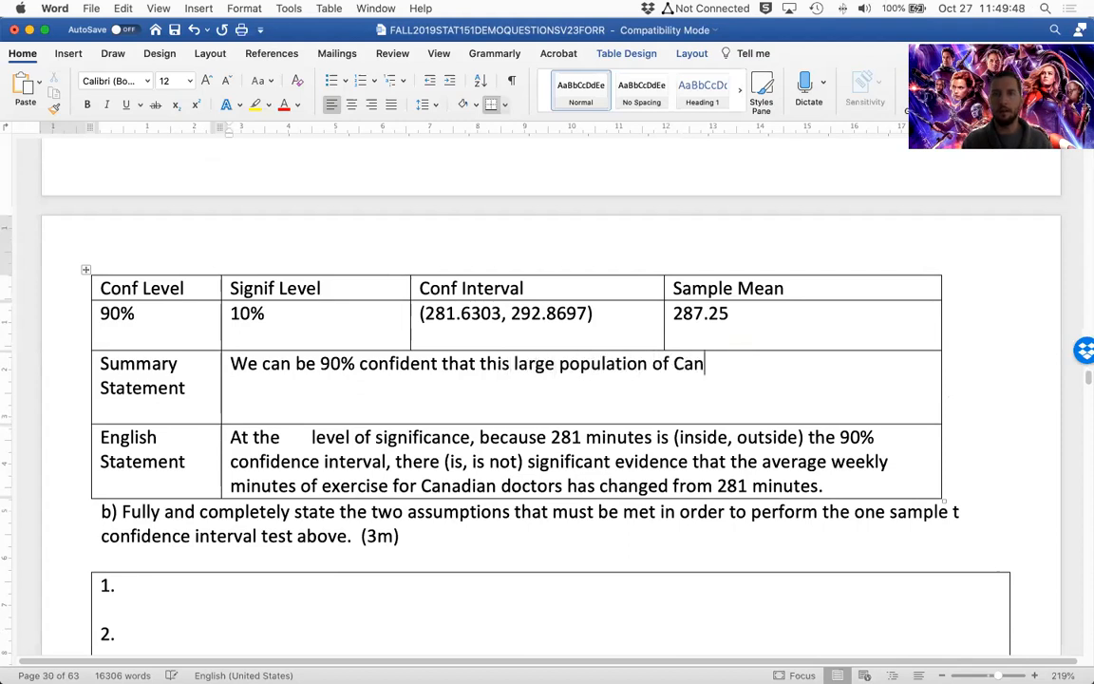
text(adian doctors exercise between)
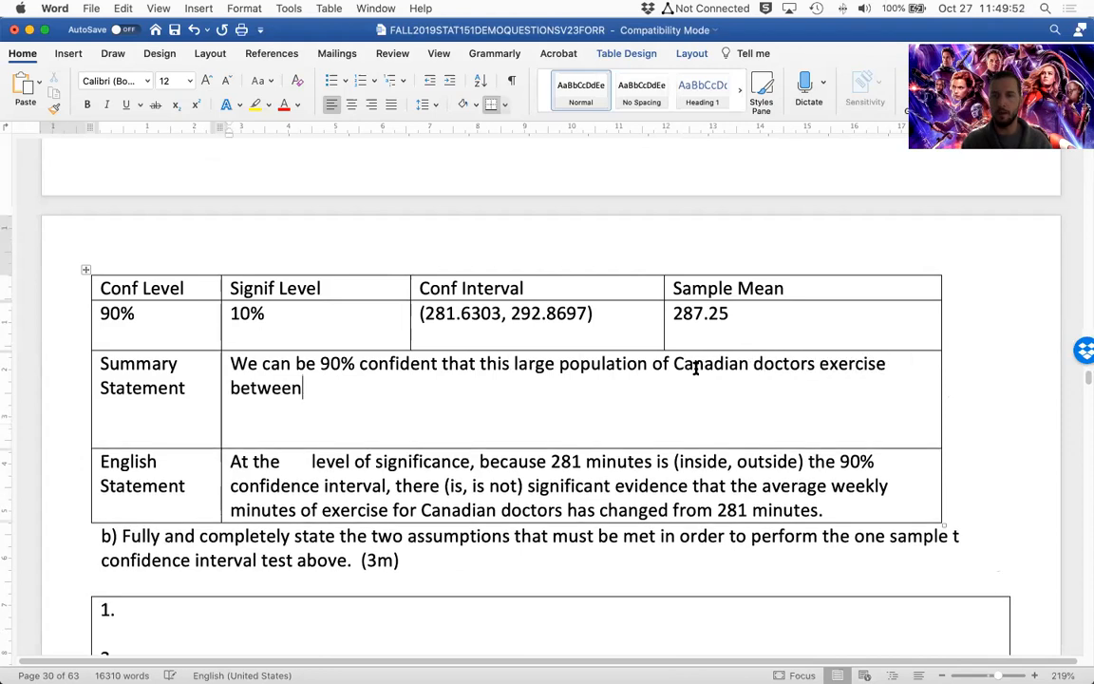
Step: Finish the summary statement with the rounded interval limits: "281.63 and 292.87 minutes per week, on average."
text( 281.)
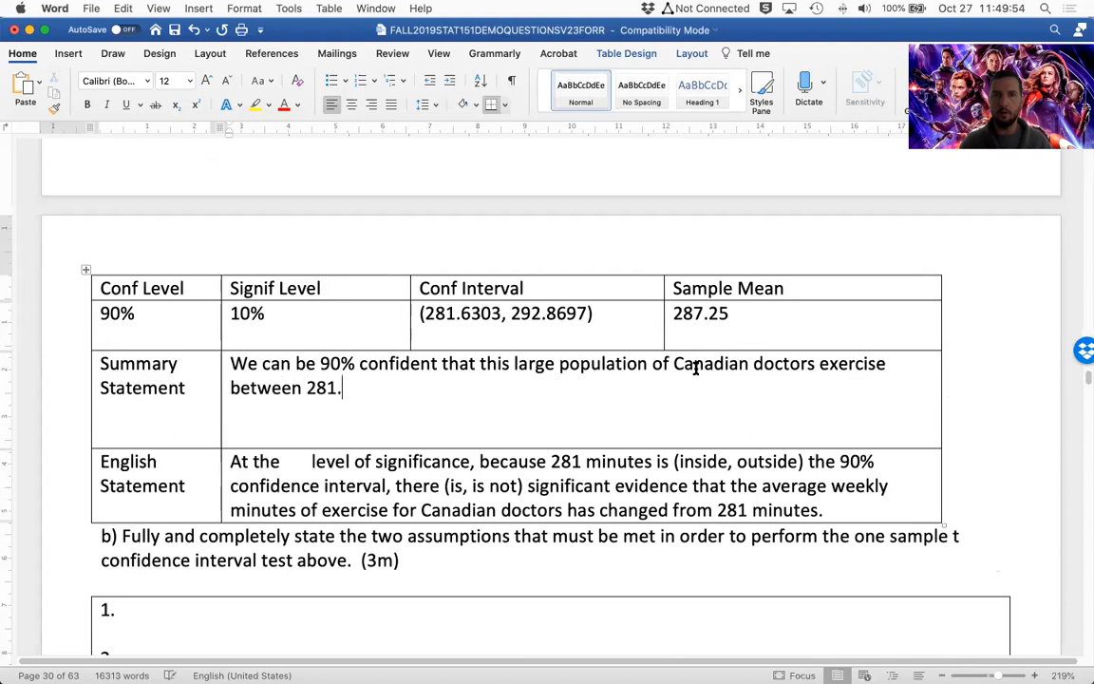
text(63 and )
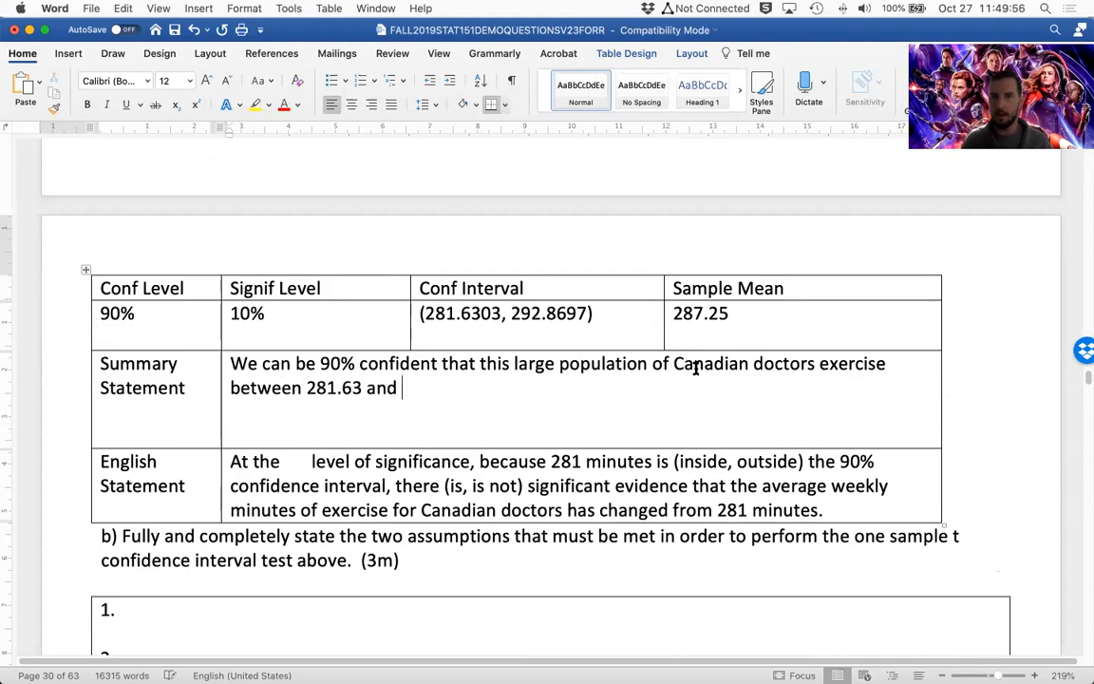
text(292)
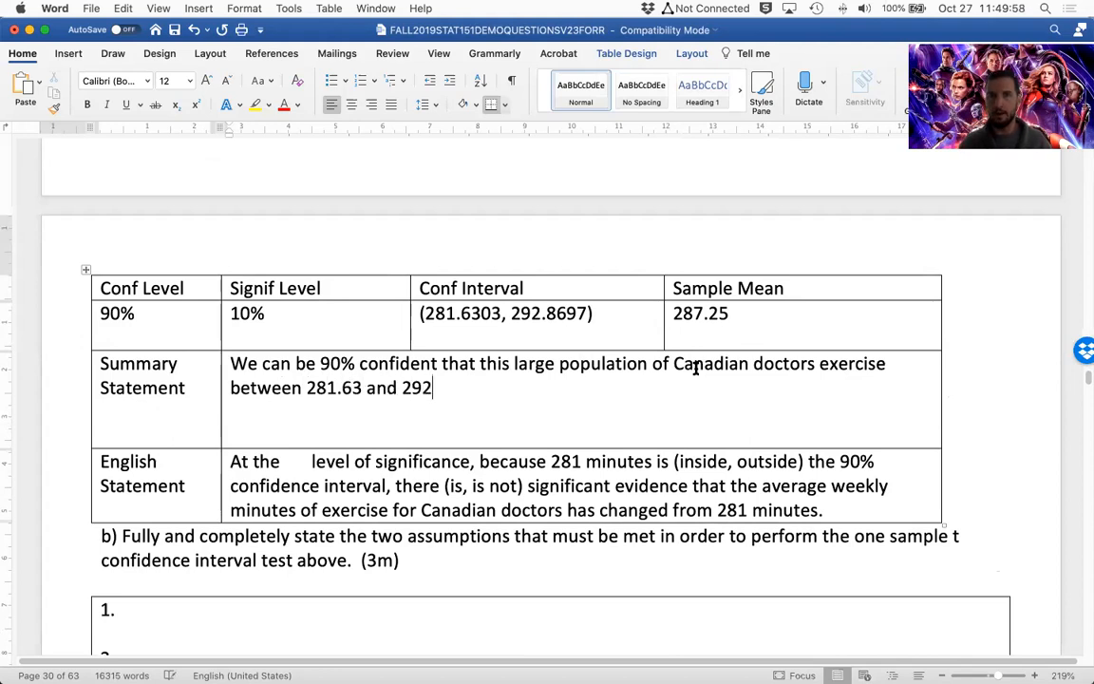
text(.87 m)
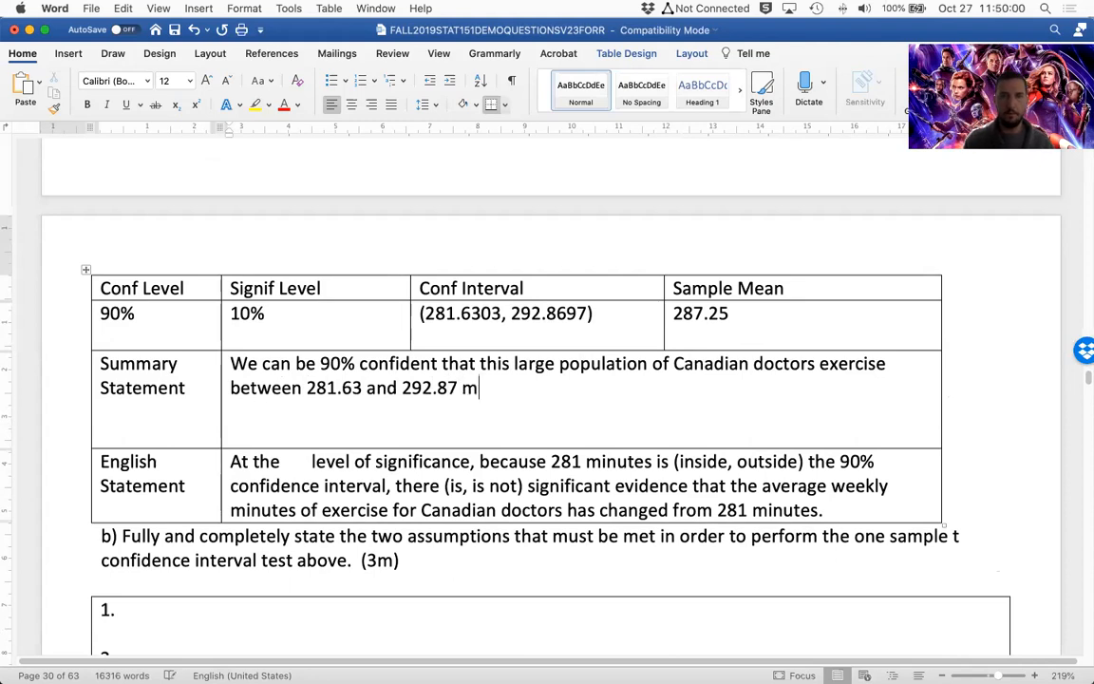
text(inutes per week, on)
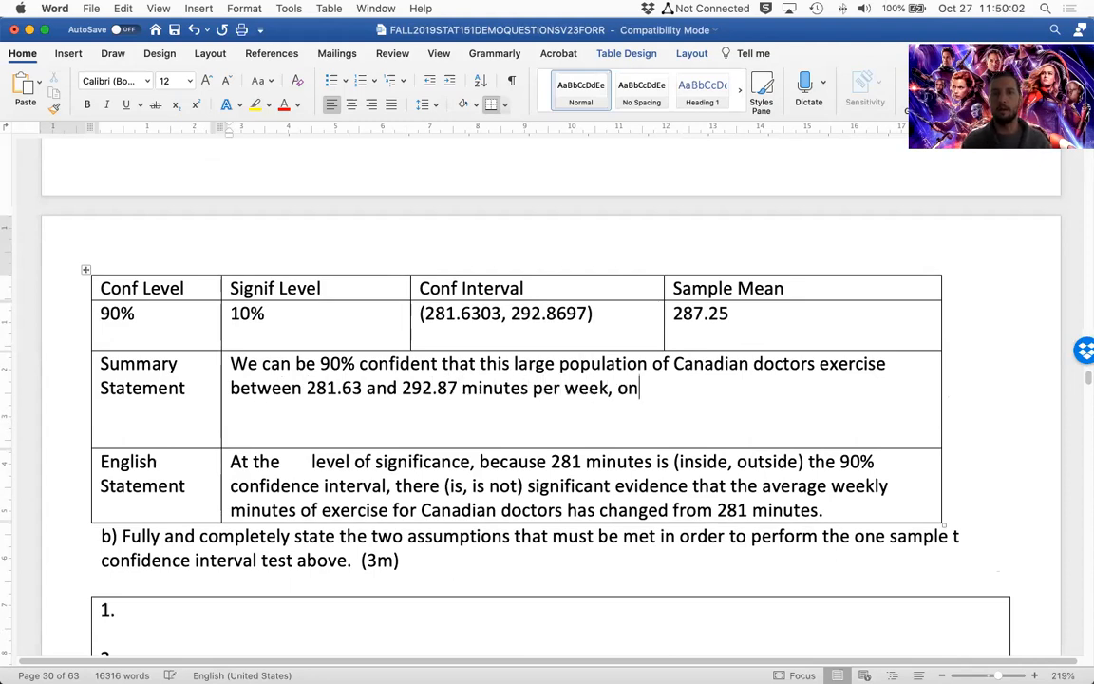
text( average.)
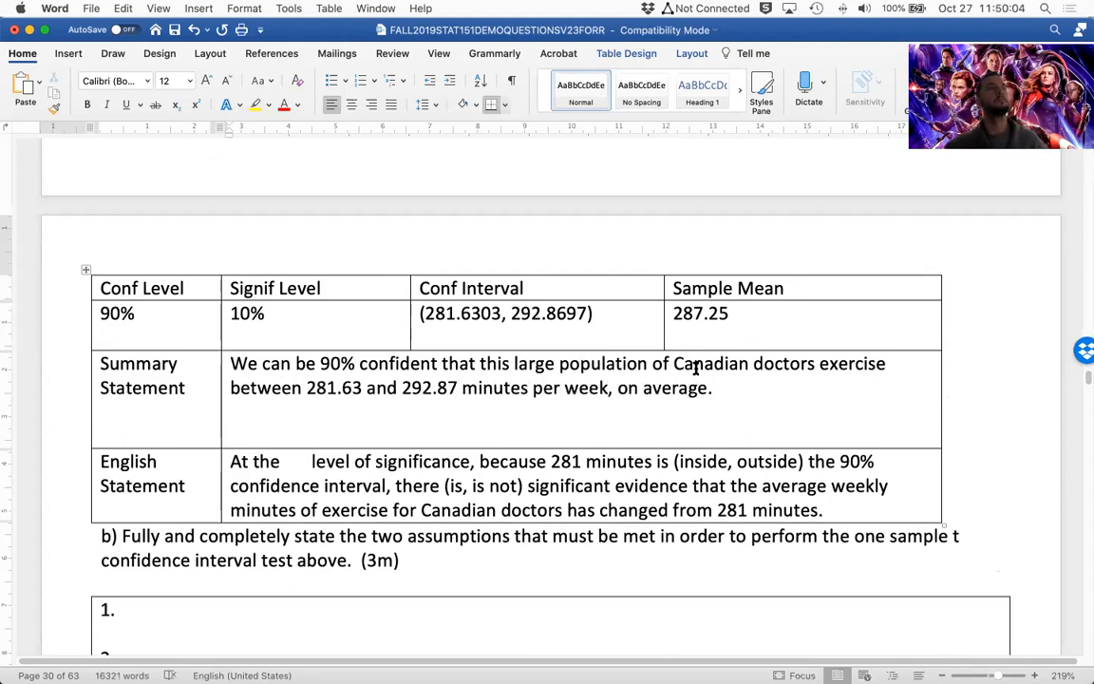
Step: Fill in 10% as the blank level of significance in the English statement
scroll(664, 380, down, 2)
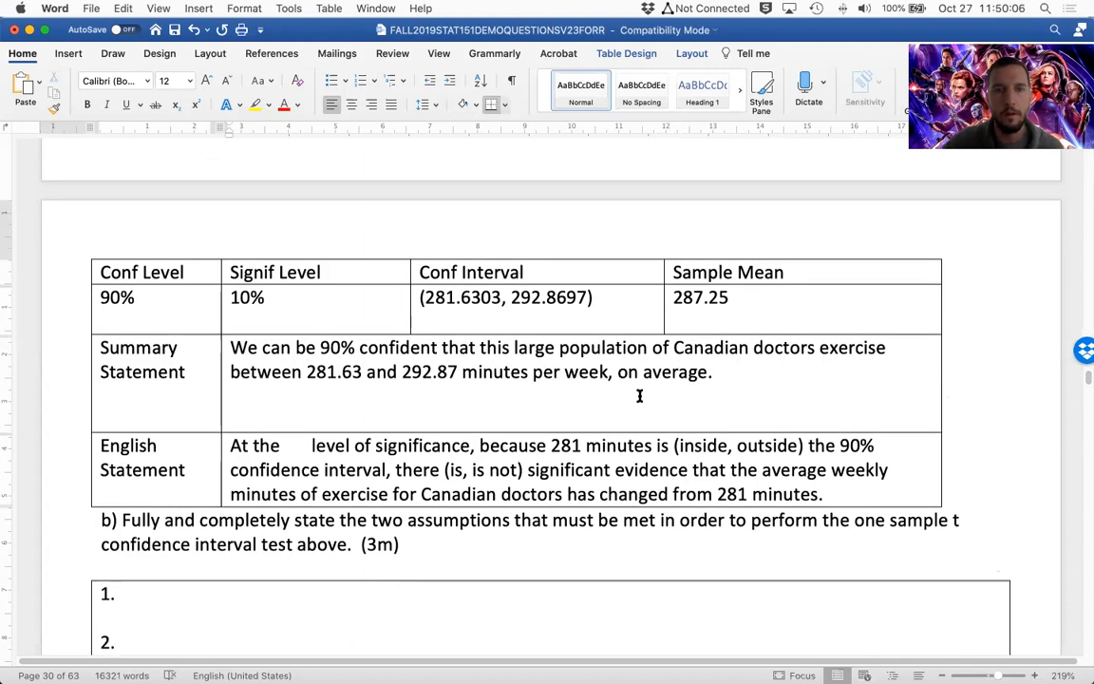
scroll(639, 396, down, 2)
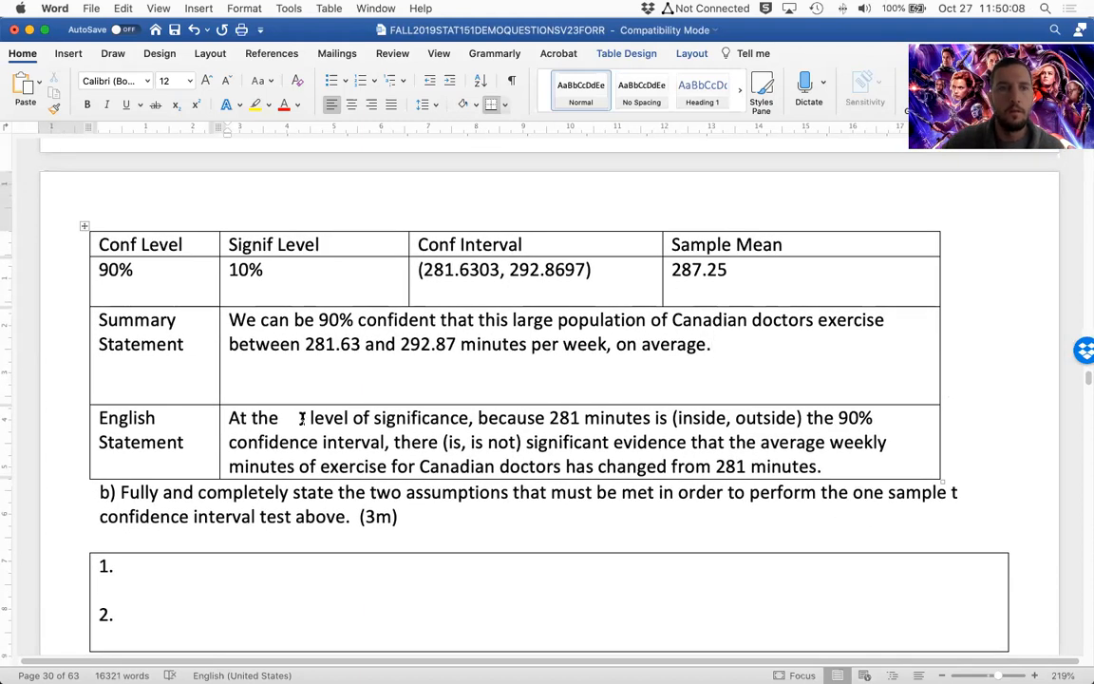
click(289, 418)
text(10%)
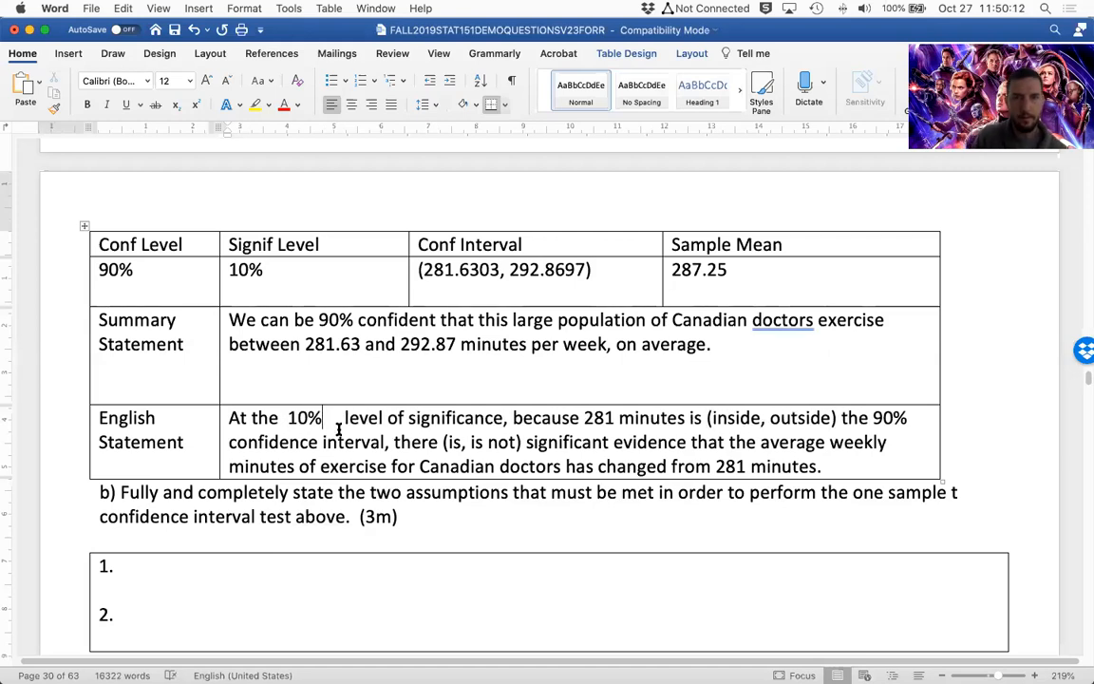